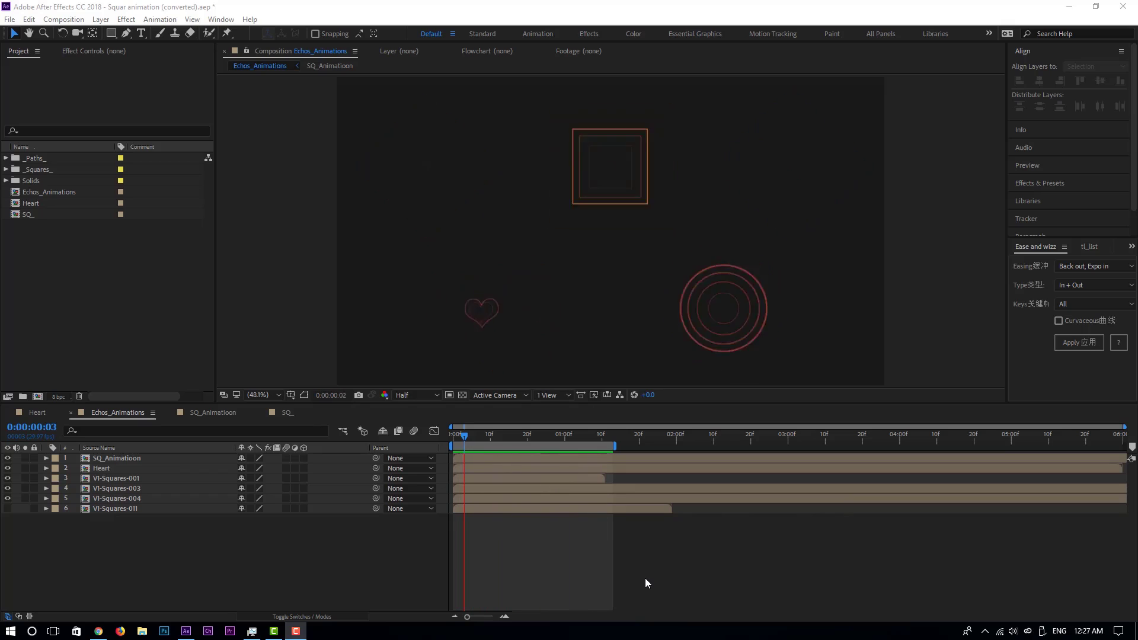
Open the SQ_ composition and draw a square with a red 20 px outline near the middle of the frame
left_click(286, 413)
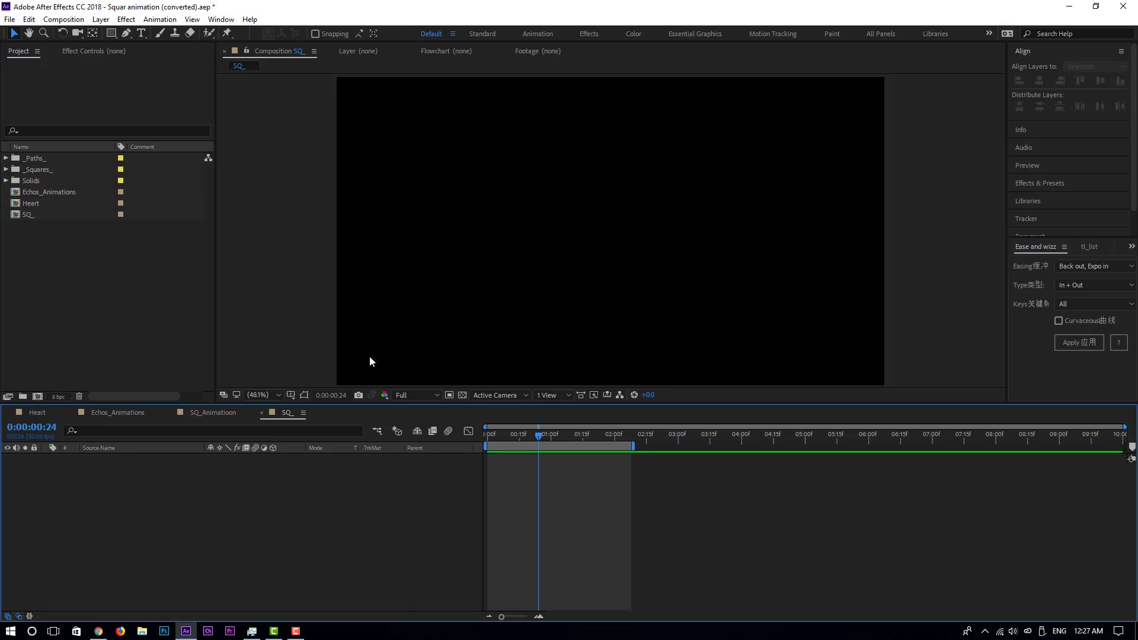
left_click(112, 33)
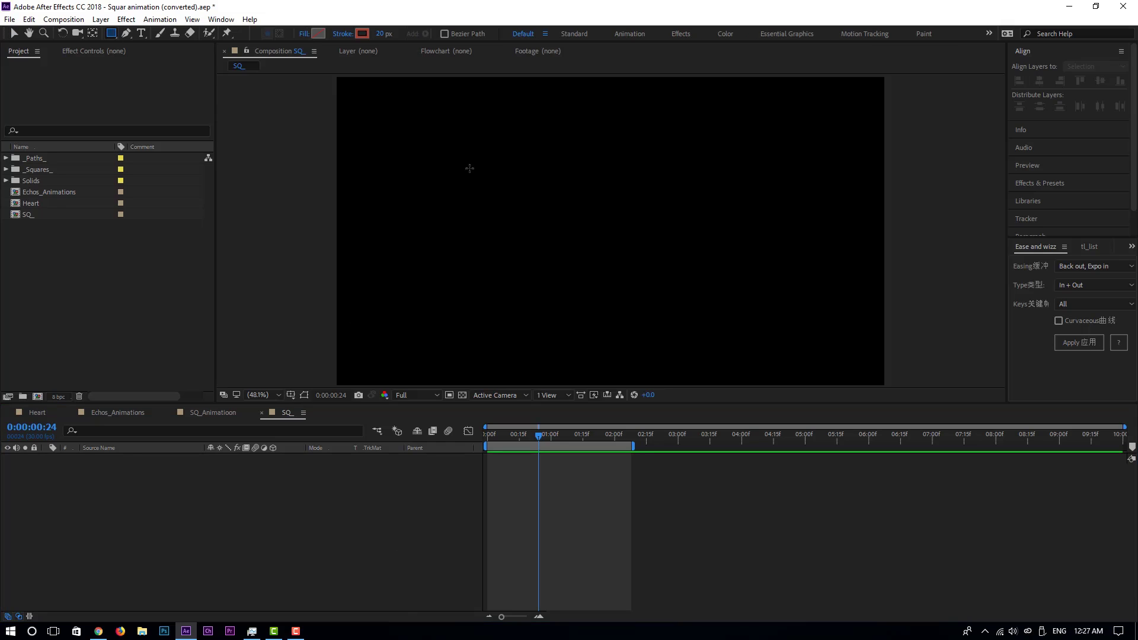
left_click_drag(553, 157, 725, 316)
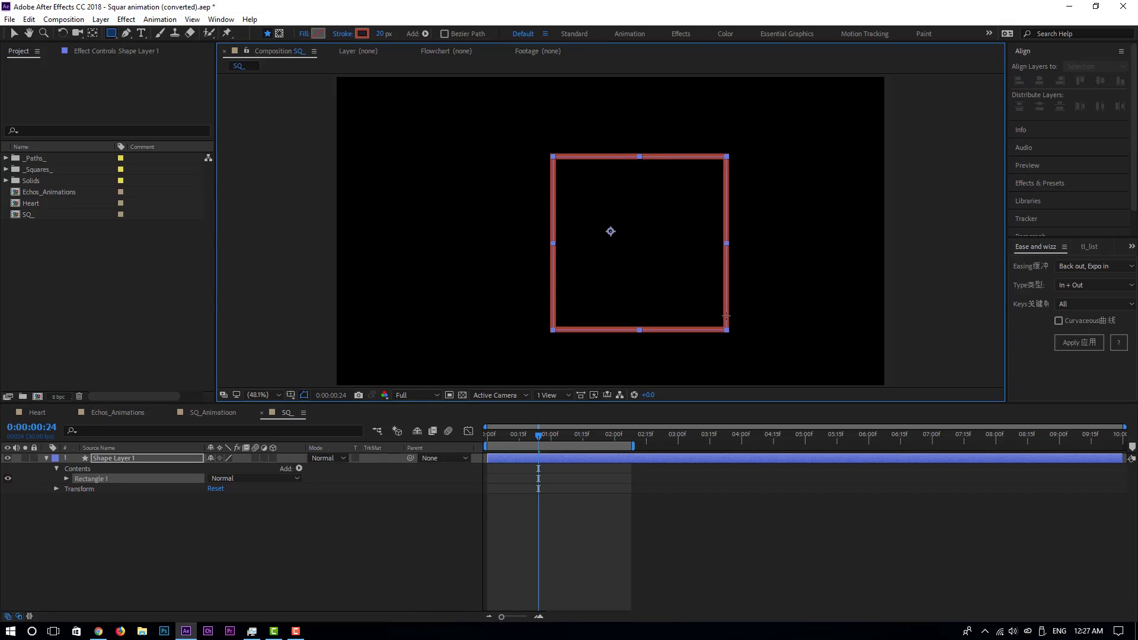
Center the square by setting Rectangle 1's transform position to 0, 0
left_click(67, 478)
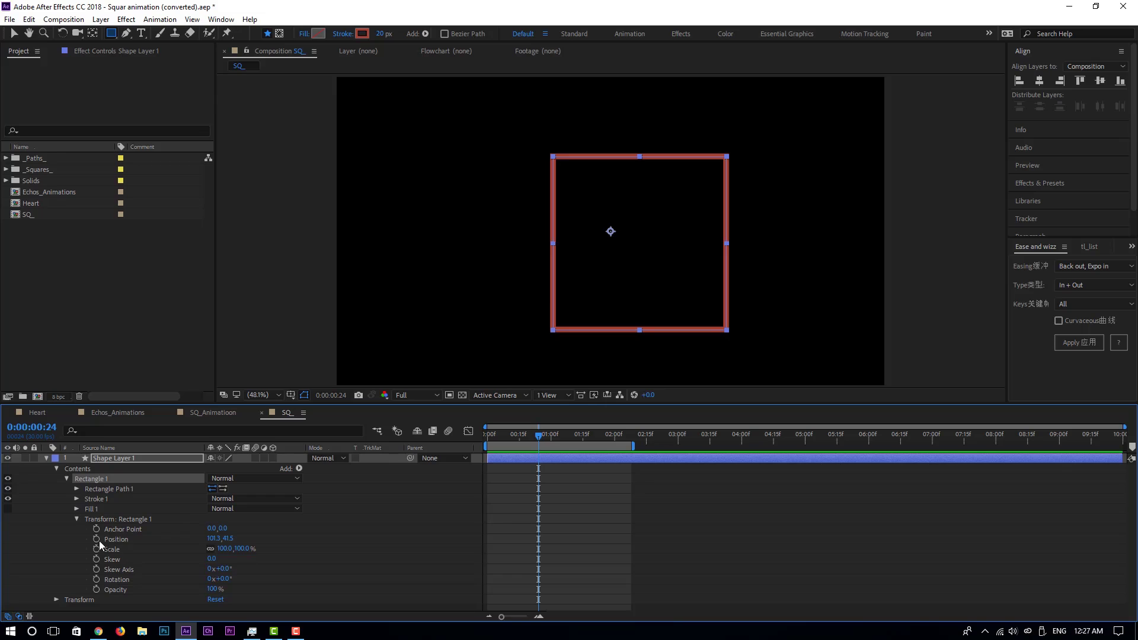
left_click(232, 540)
left_click(214, 538)
type("0,0.0")
left_click(293, 550)
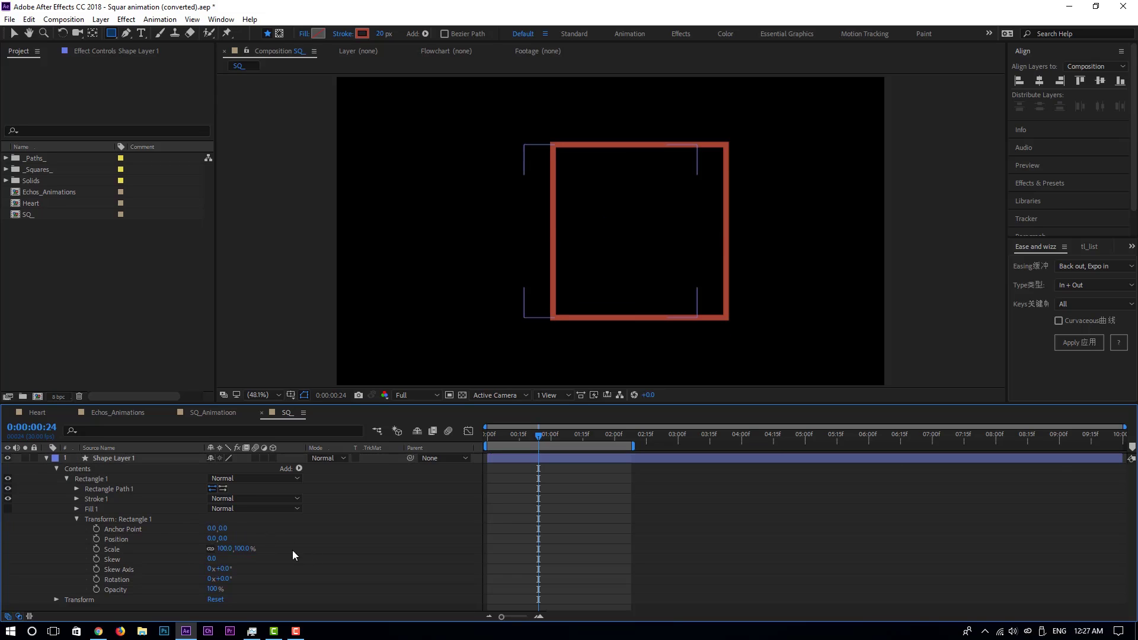
Set Rectangle 1's transform rotation to 45° so the square stands as a diamond
left_click(77, 520)
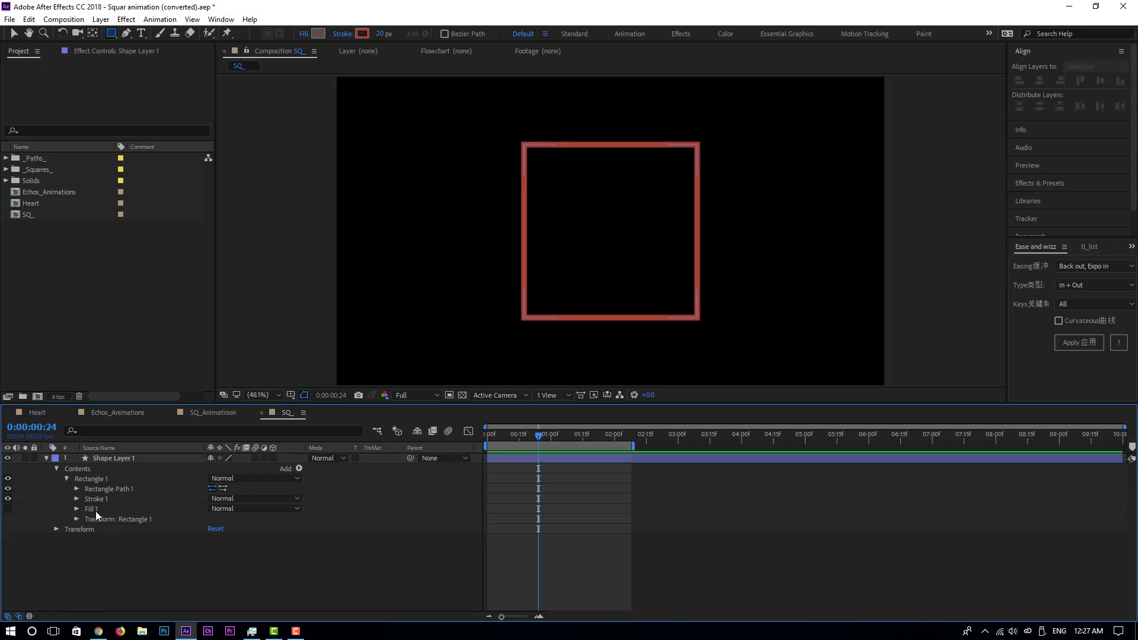
left_click(77, 519)
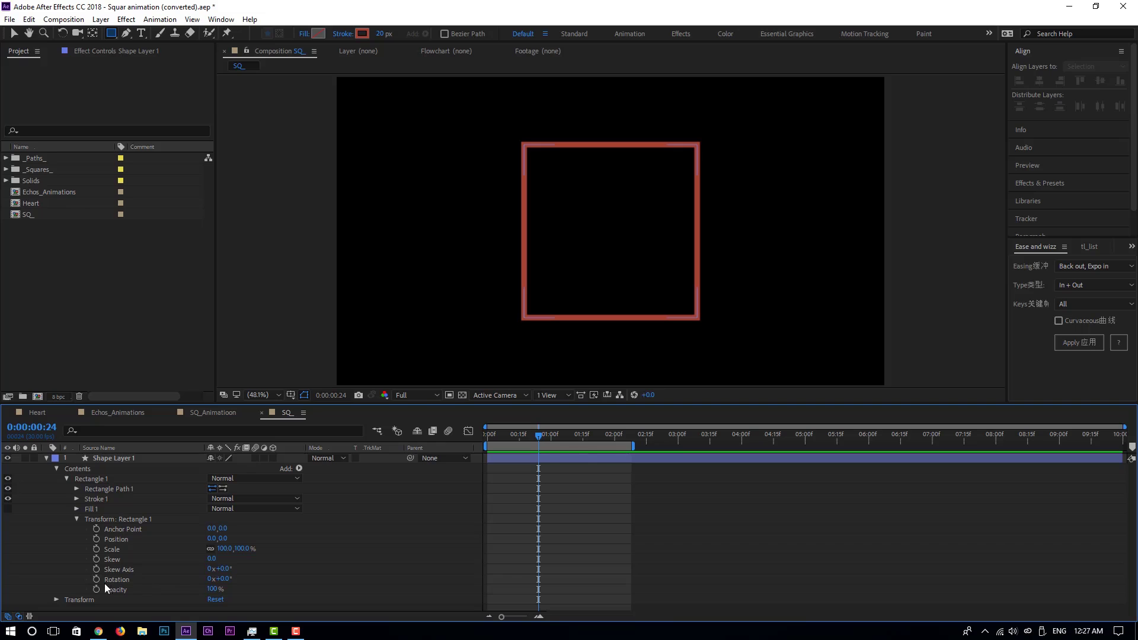
left_click(224, 579)
type("45")
key("Return")
Enable scale keyframing for Rectangle 1 at frame 0 and set the scale to 0%
left_click_drag(538, 436, 474, 446)
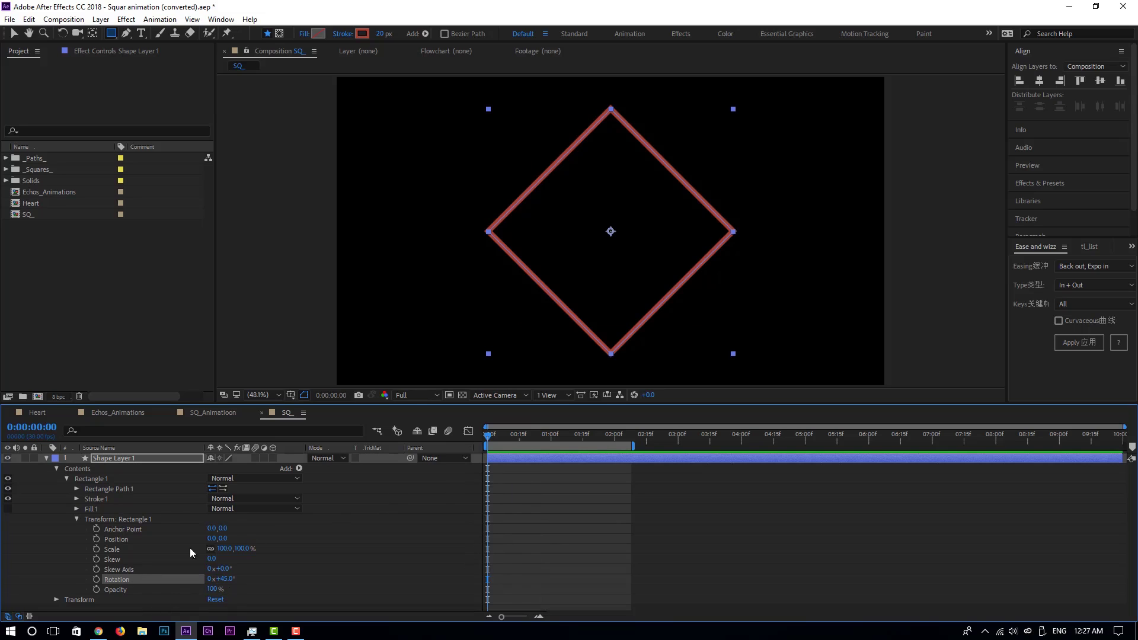
left_click(96, 549)
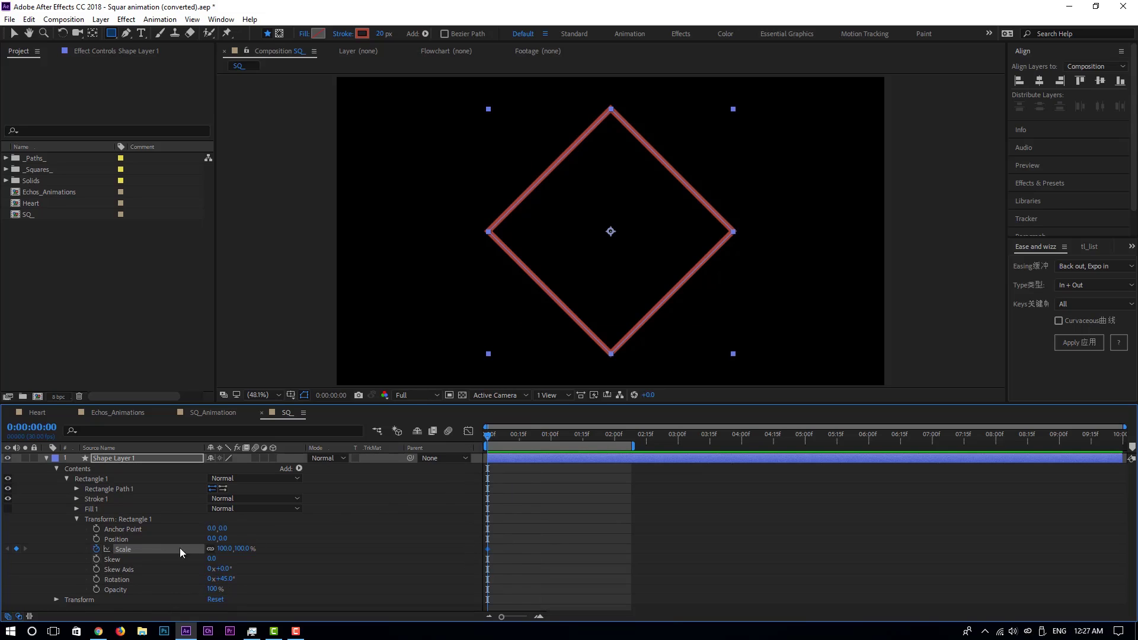
left_click(227, 552)
type("0")
key("Return")
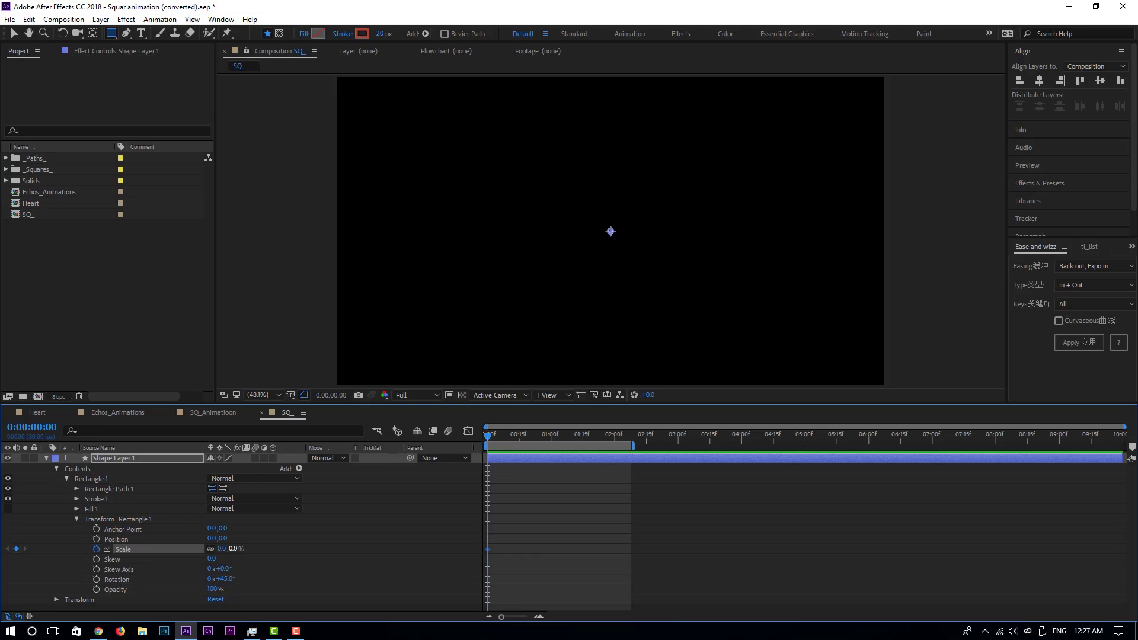
Add a Rectangle 1 scale keyframe of 119% at frame 20 and preview the growth
left_click_drag(487, 435, 530, 436)
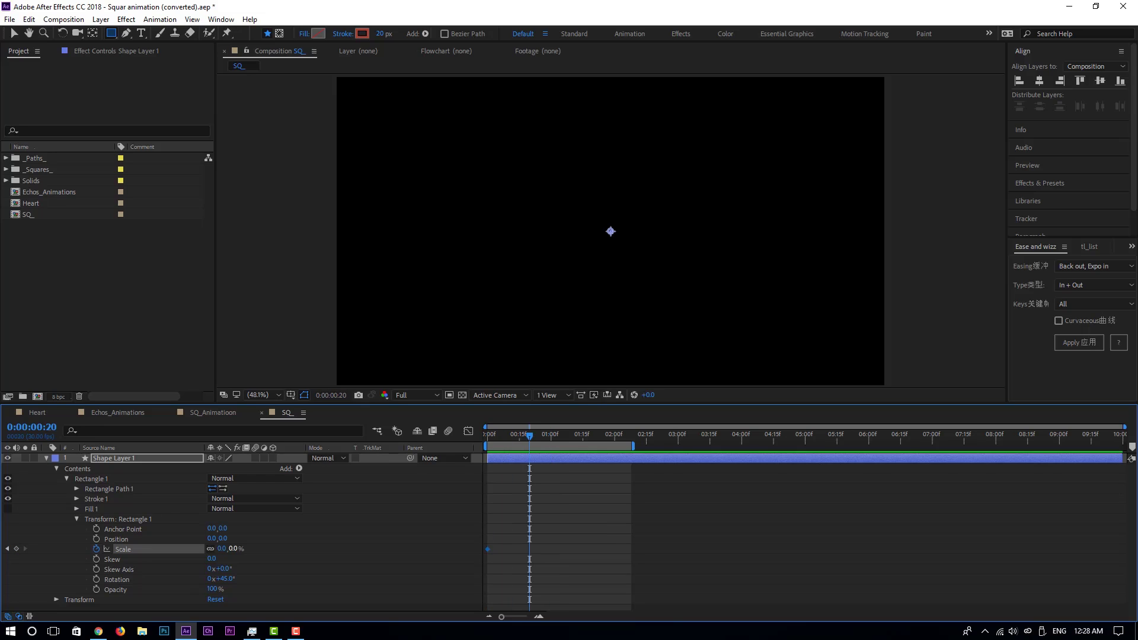
left_click_drag(228, 547, 304, 549)
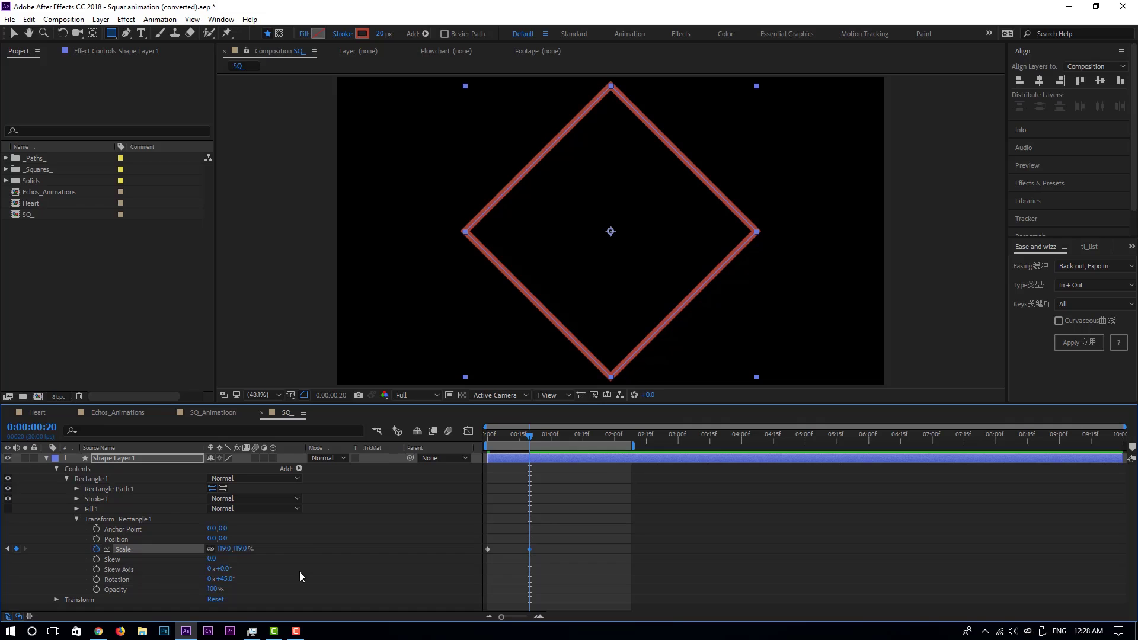
key("space")
left_click(528, 436)
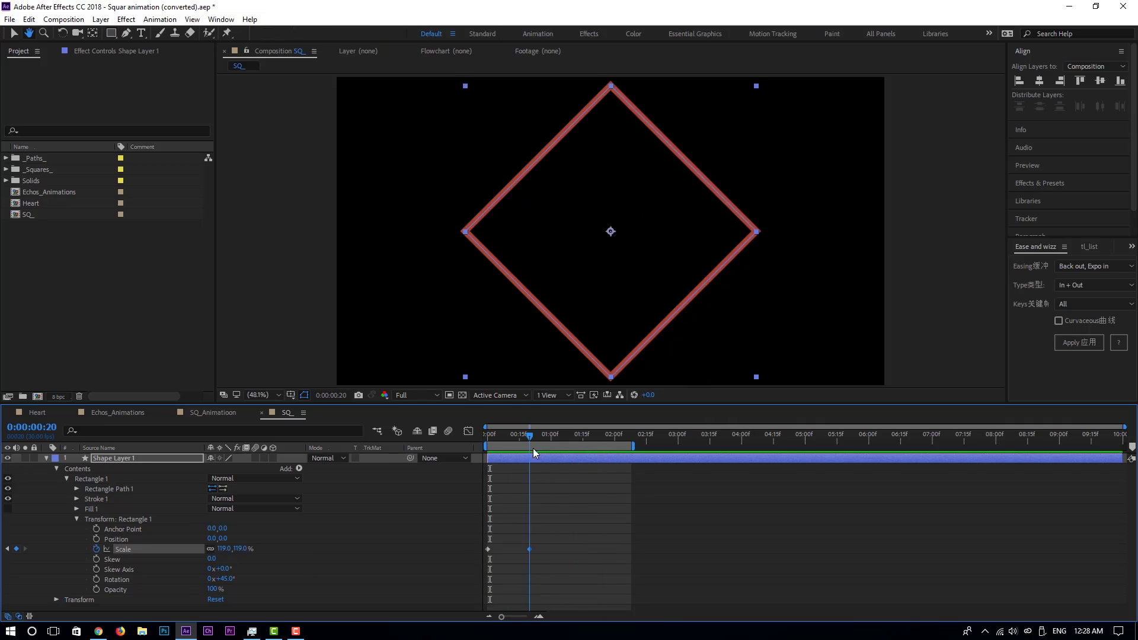
Apply Easy Ease to both scale keyframes, preview the motion and check its speed curve in the graph editor
left_click_drag(536, 534, 478, 567)
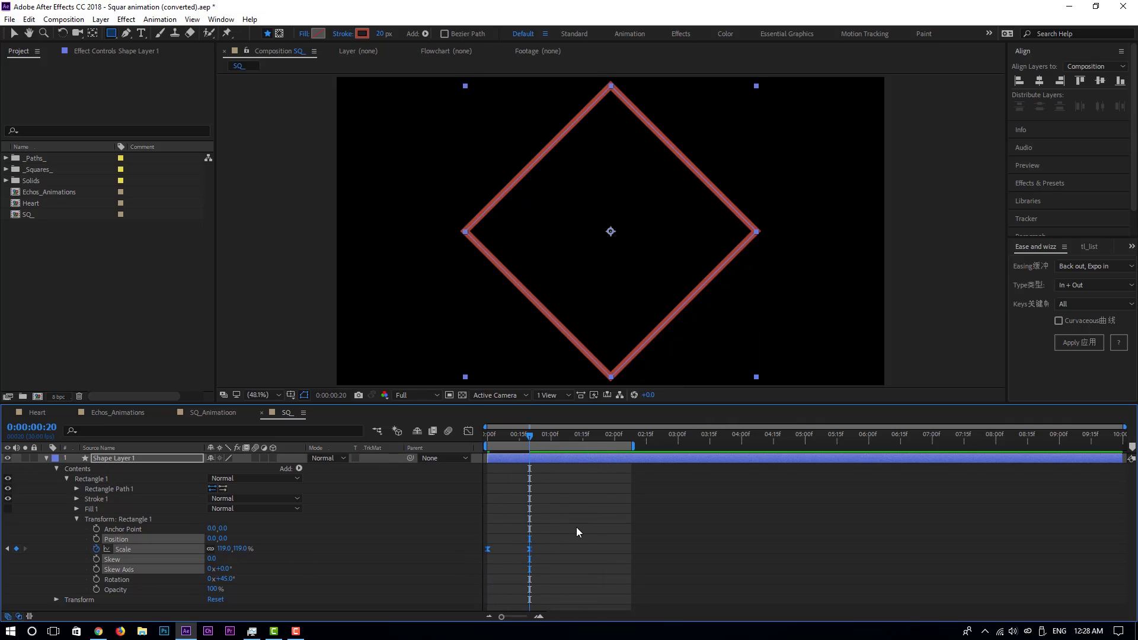
key("space")
key("space")
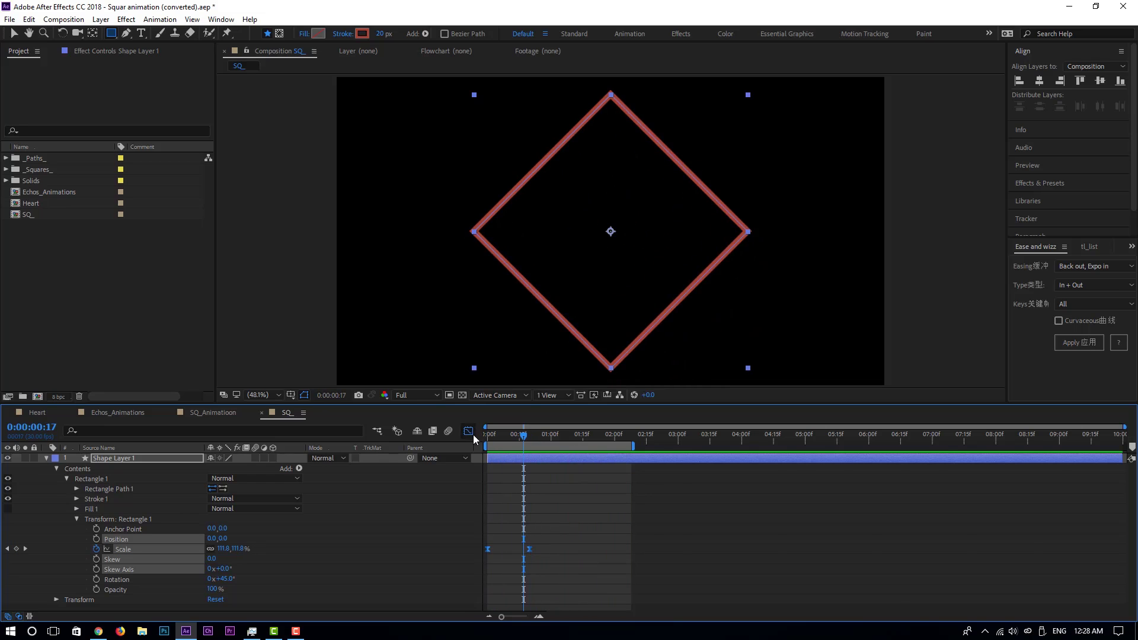
left_click(468, 431)
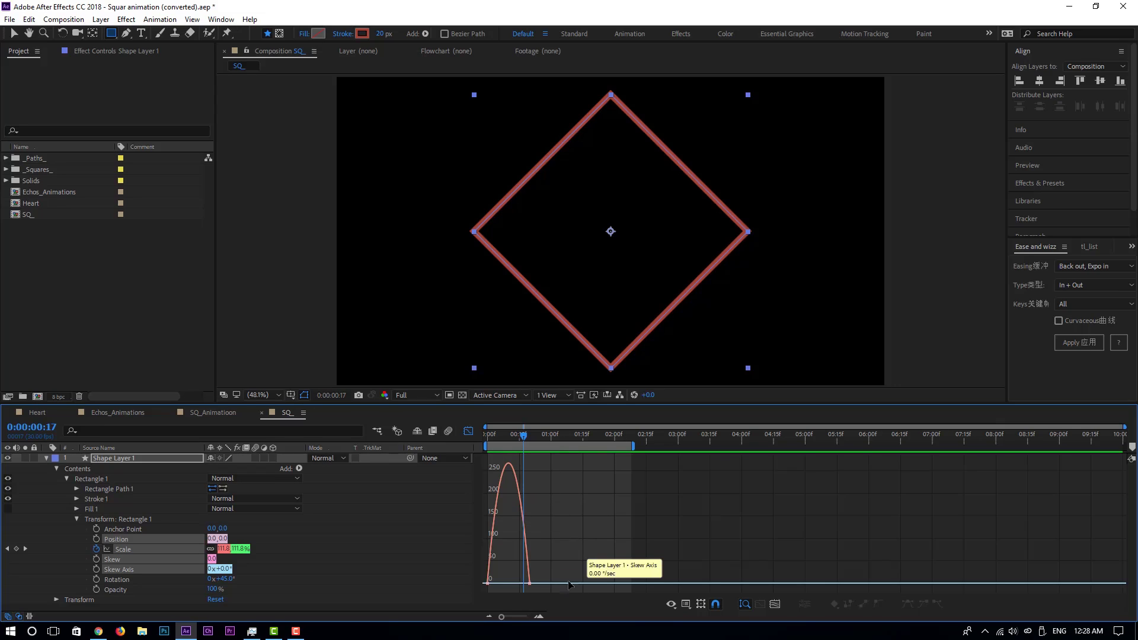
left_click(468, 430)
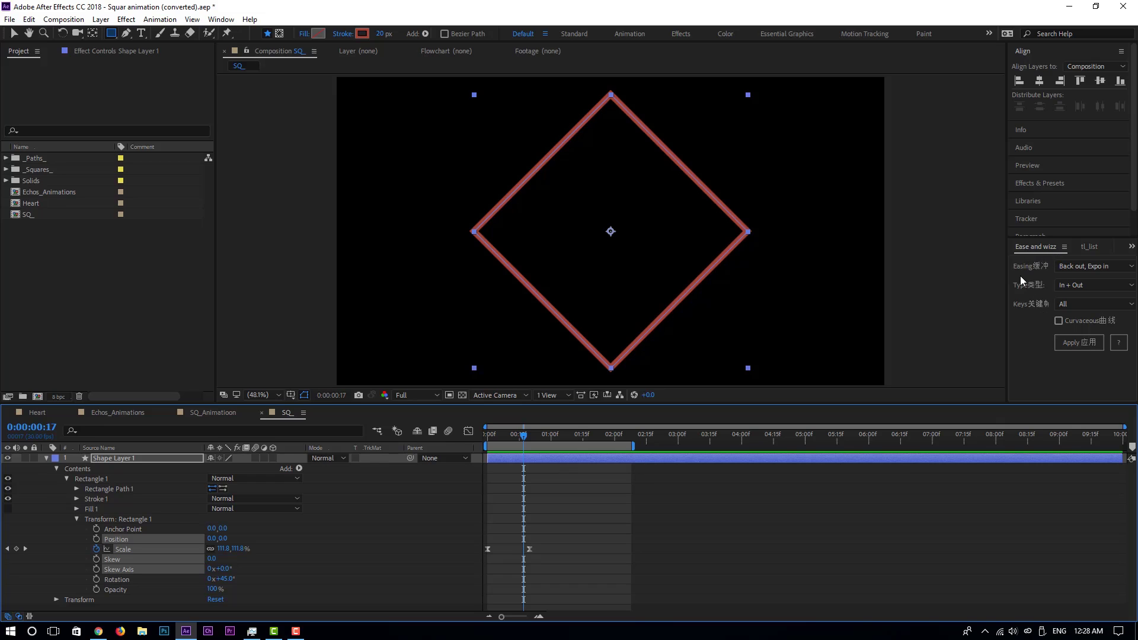
Apply the Ease and Wizz "Back out, Expo in" easing, type In + Out, to both scale keyframes
left_click(1085, 270)
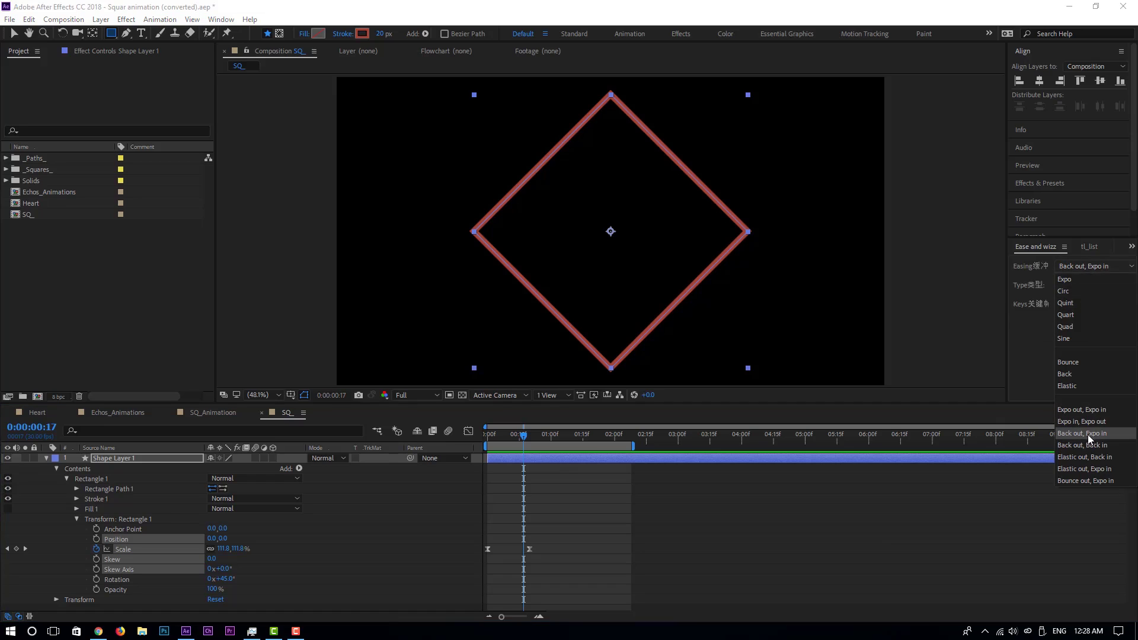
left_click(1104, 434)
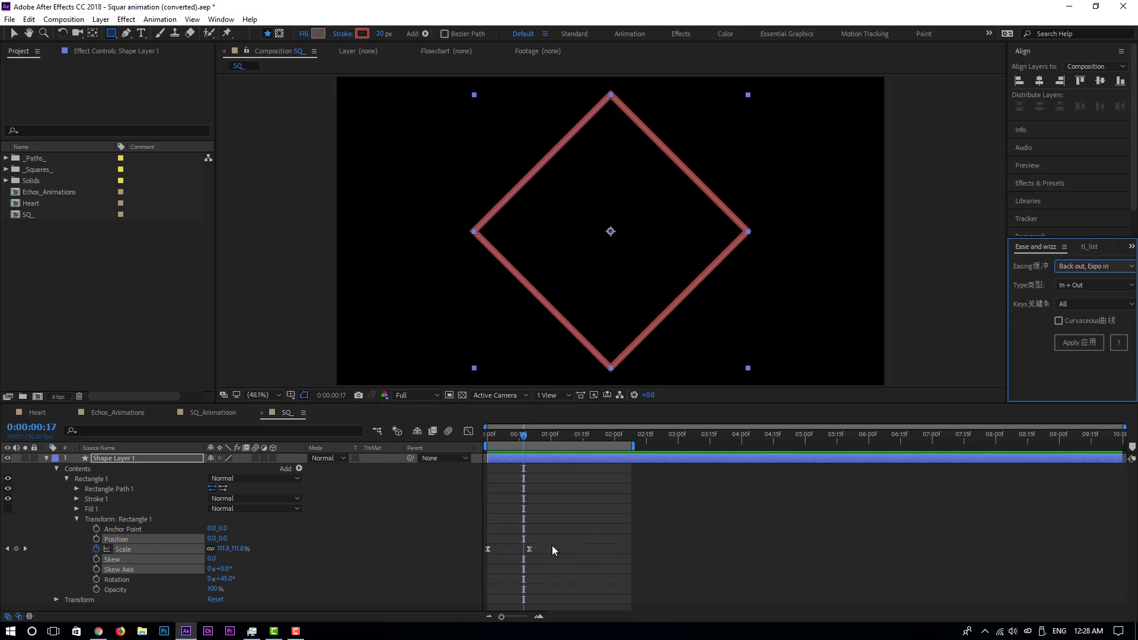
left_click_drag(553, 555, 484, 543)
left_click(1079, 343)
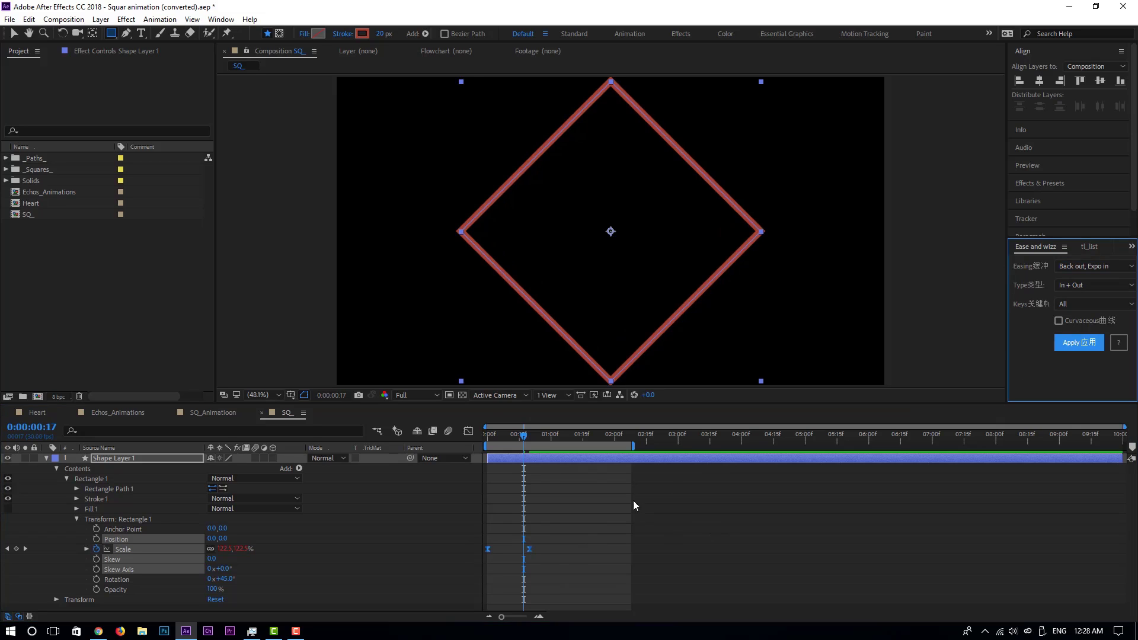
Examine the easing expression on Rectangle 1's scale and preview the animation from frame 0
left_click_drag(540, 435, 474, 446)
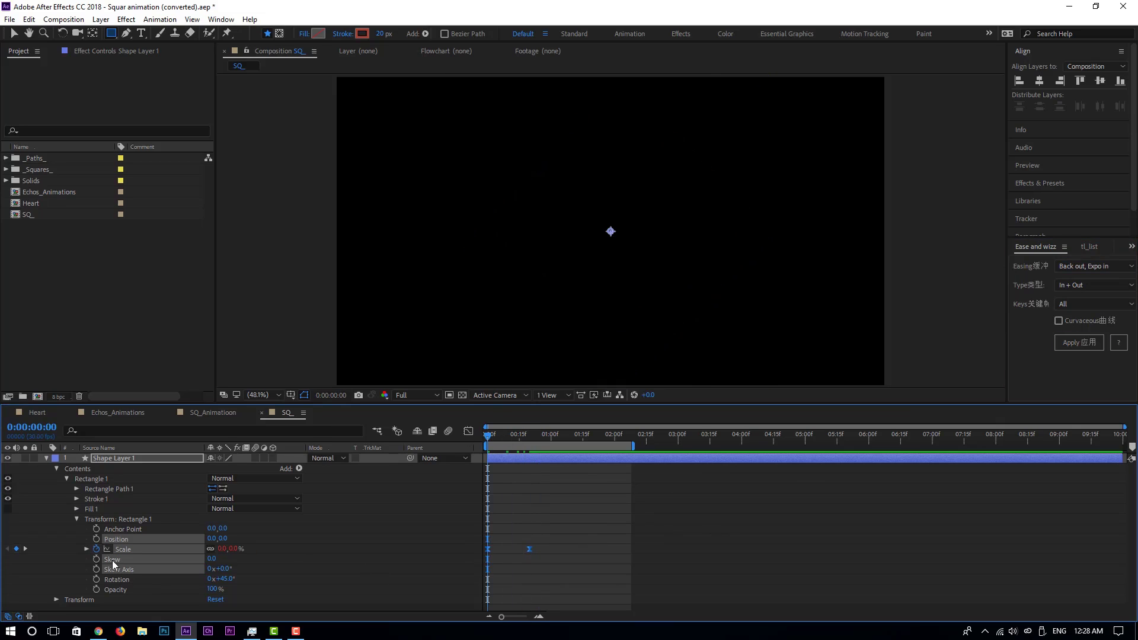
left_click(86, 549)
left_click(538, 560)
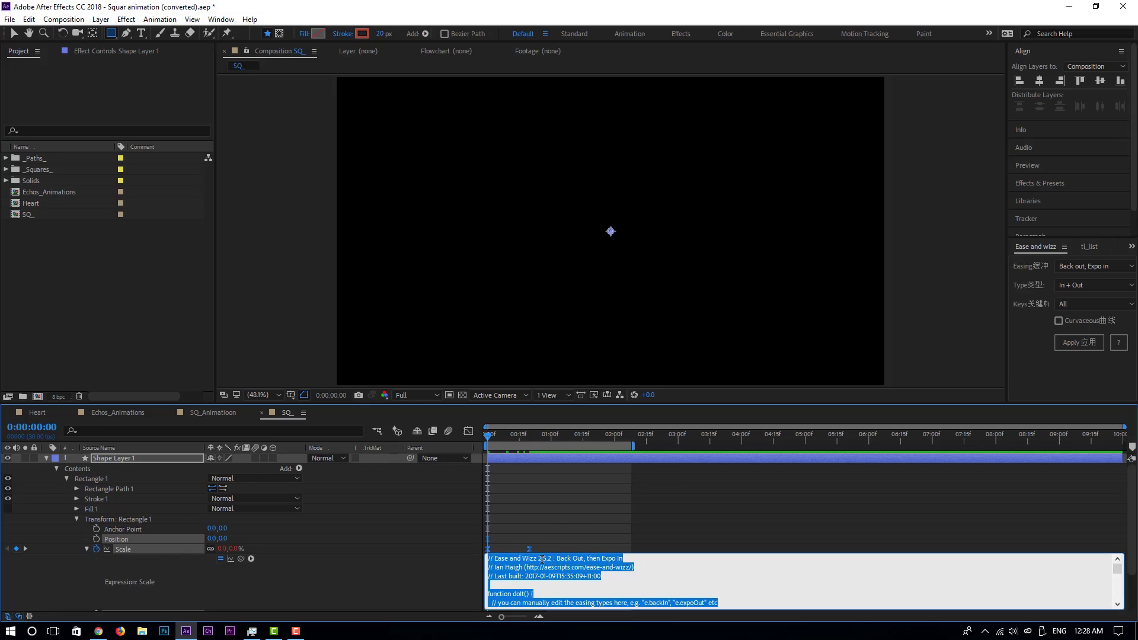
left_click(159, 554)
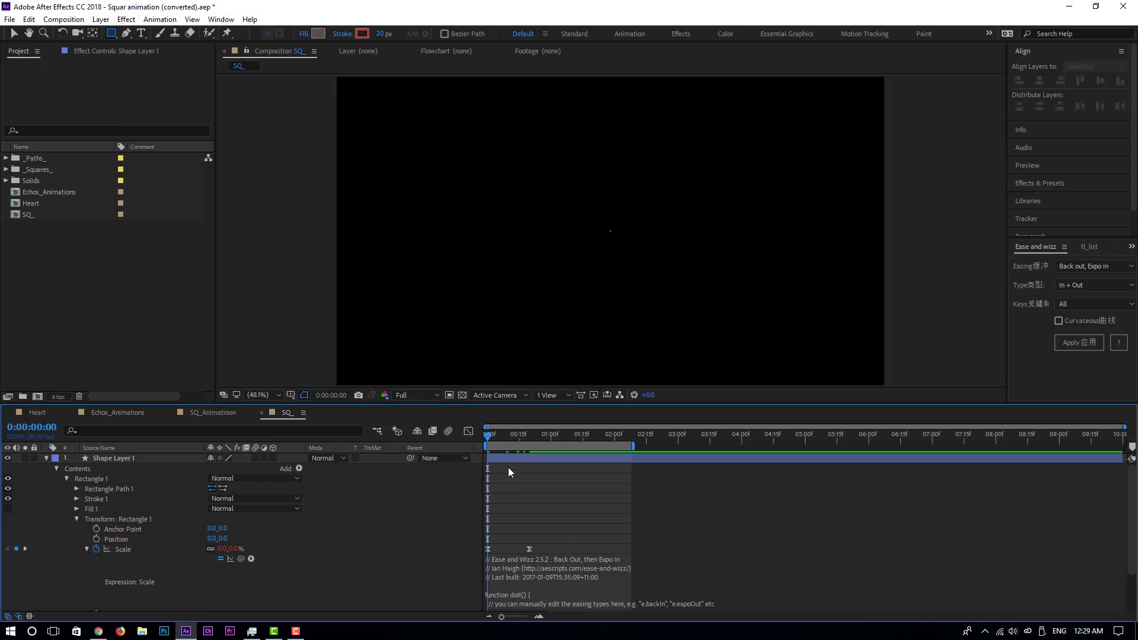
key("space")
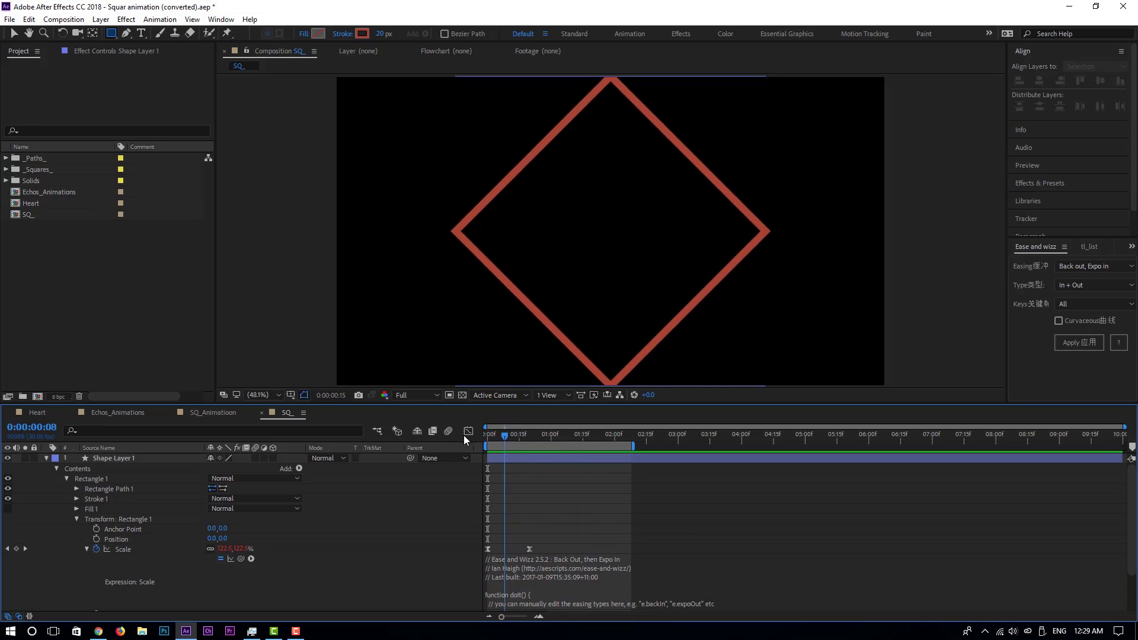
left_click(47, 457)
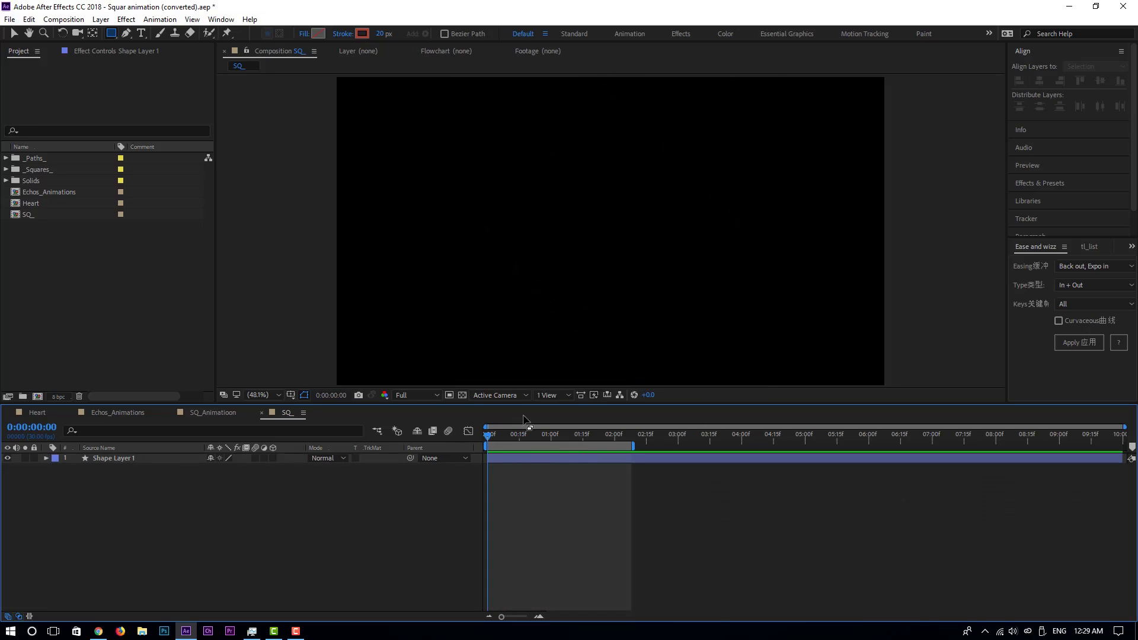
Apply the Fill effect to Shape Layer 1, with the time at frame 17
left_click(524, 435)
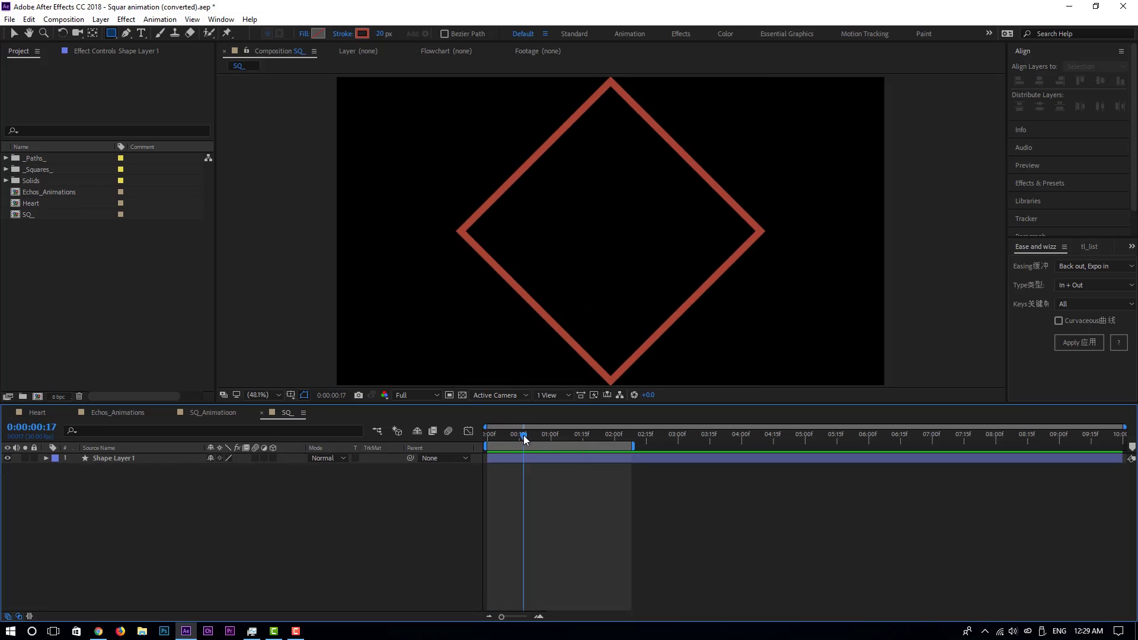
left_click(168, 460)
key("ctrl+space")
type("fill")
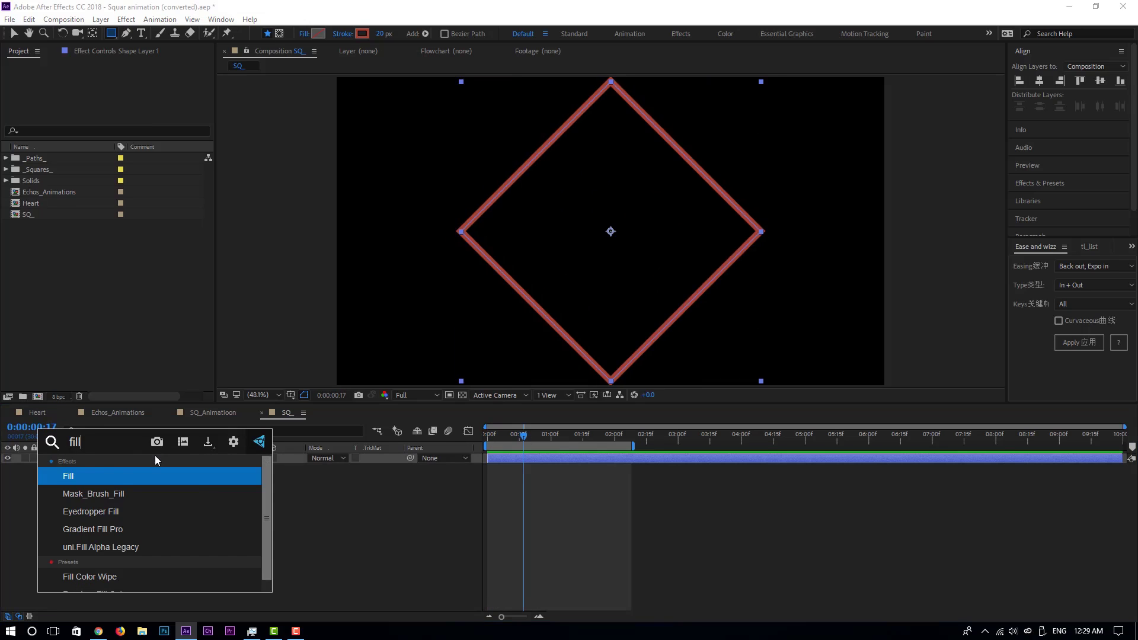
key("Return")
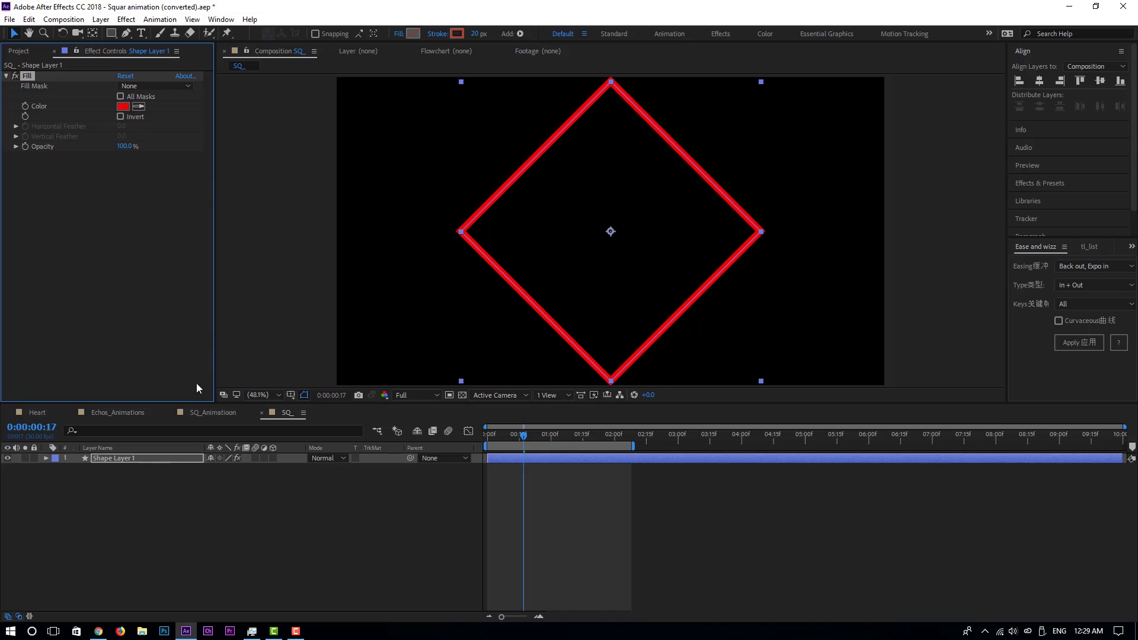
Set the Fill effect's color to orange, FF6000
left_click(123, 106)
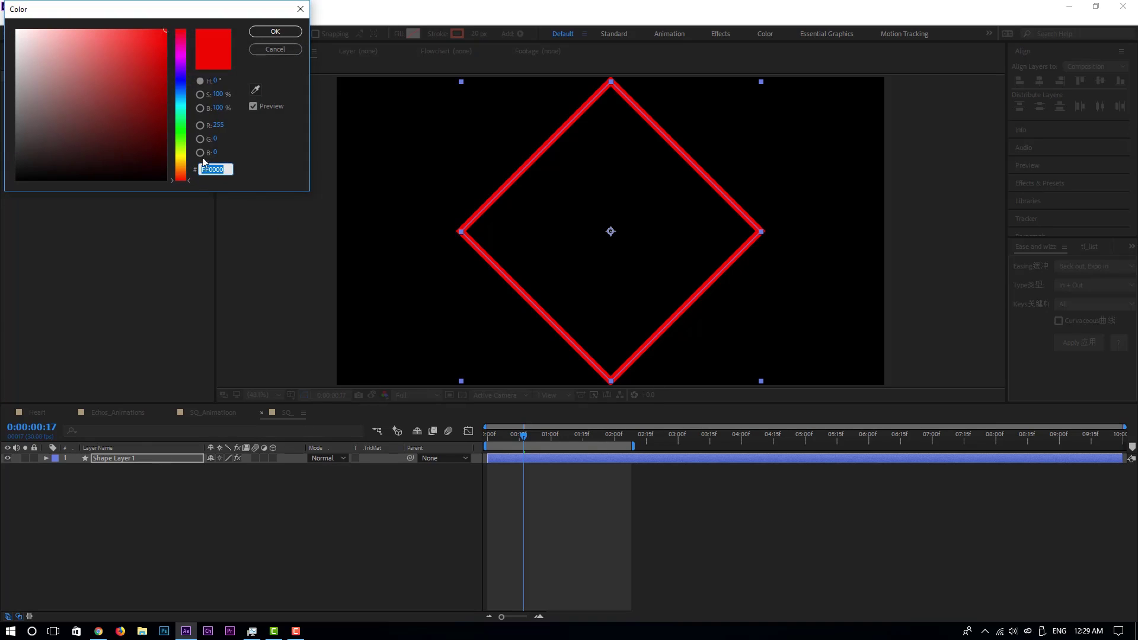
left_click_drag(179, 117, 183, 174)
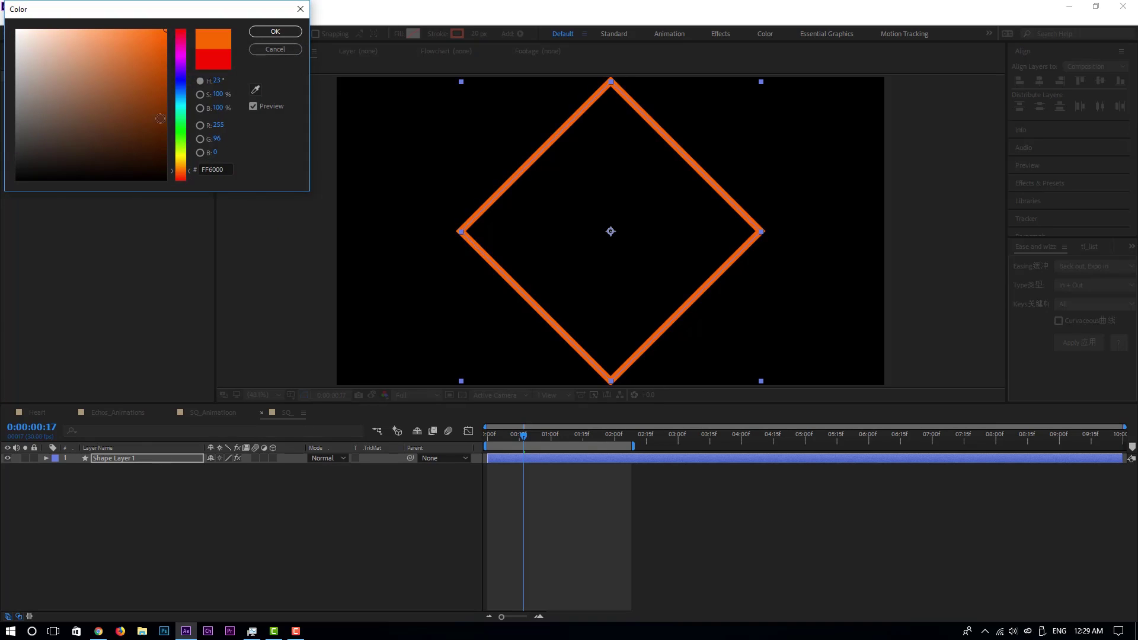
left_click(275, 31)
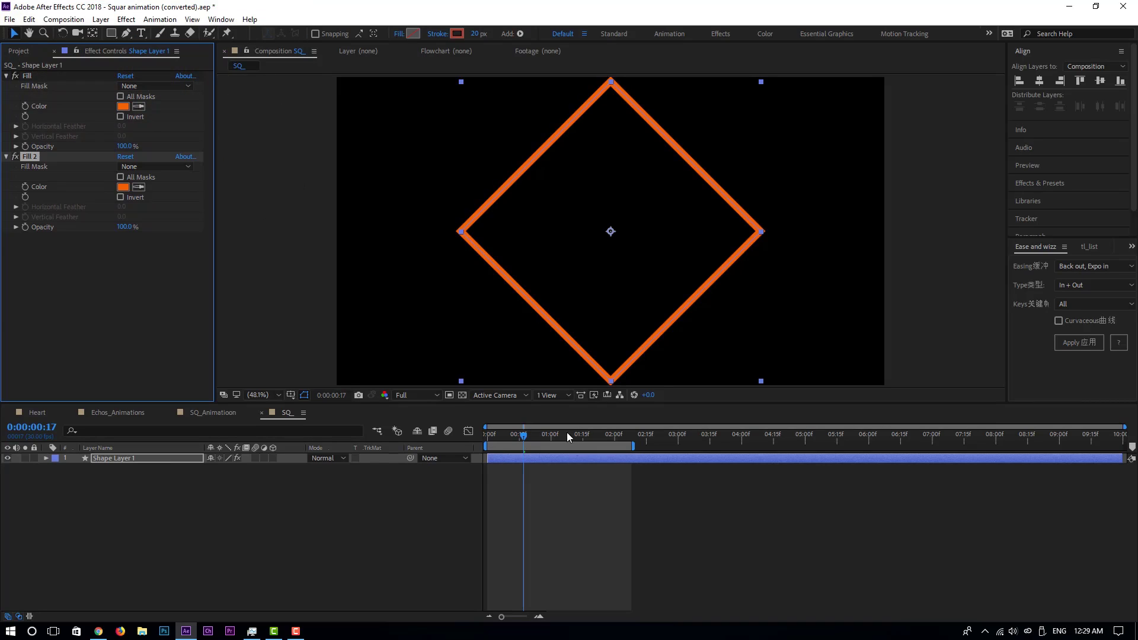
Duplicate Shape Layer 1, make the copy start at frame 12, and preview the two layers
left_click(513, 460)
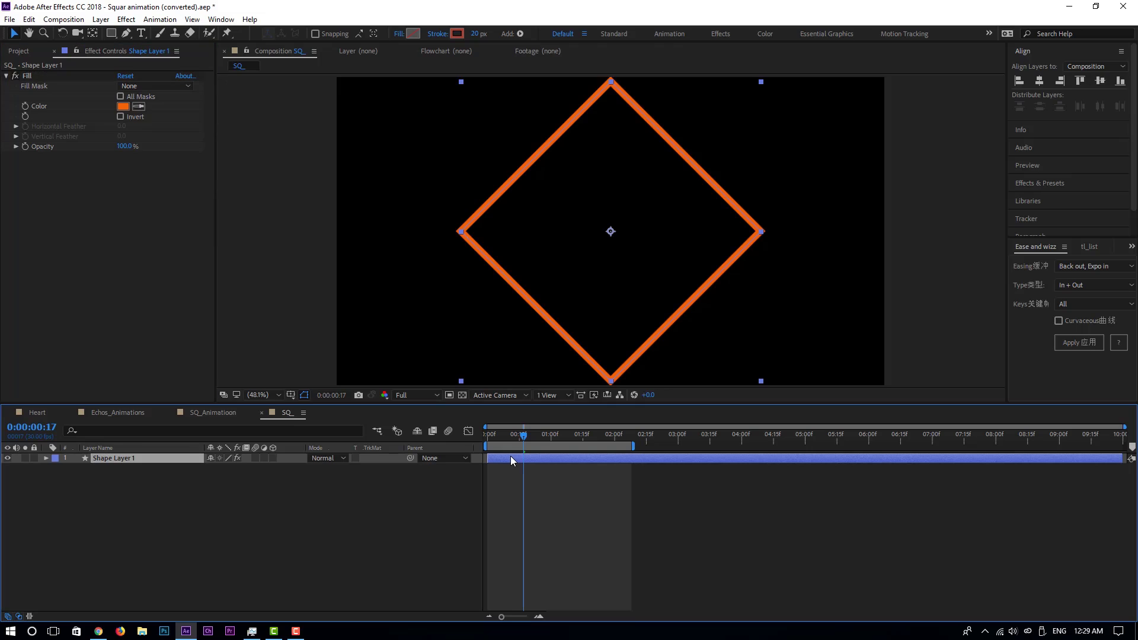
key("ctrl+d")
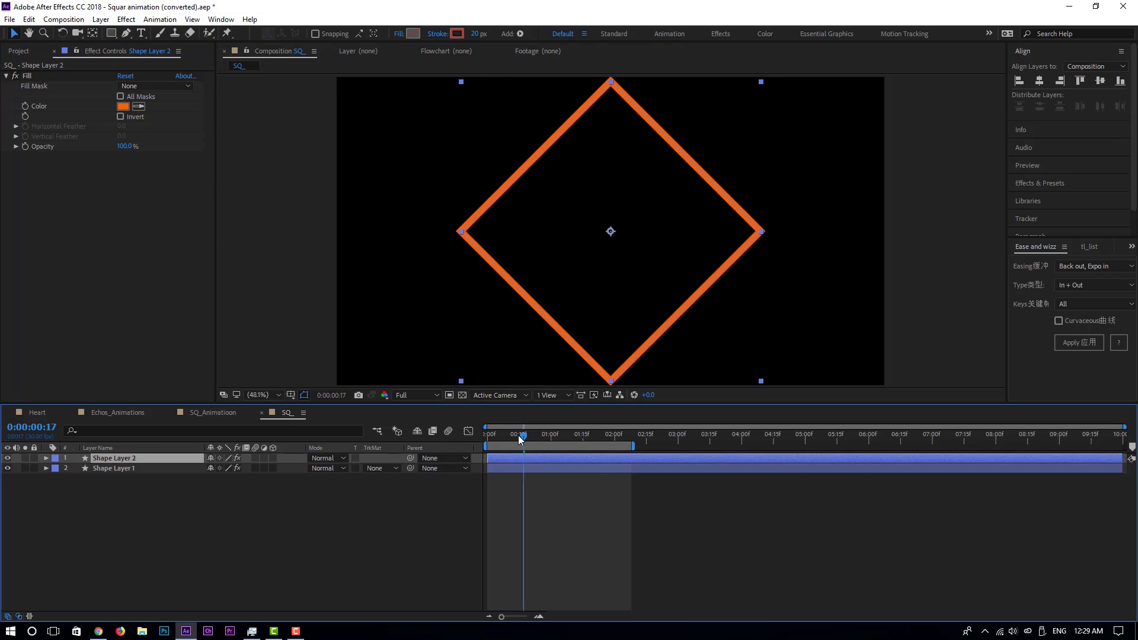
left_click_drag(519, 439, 514, 440)
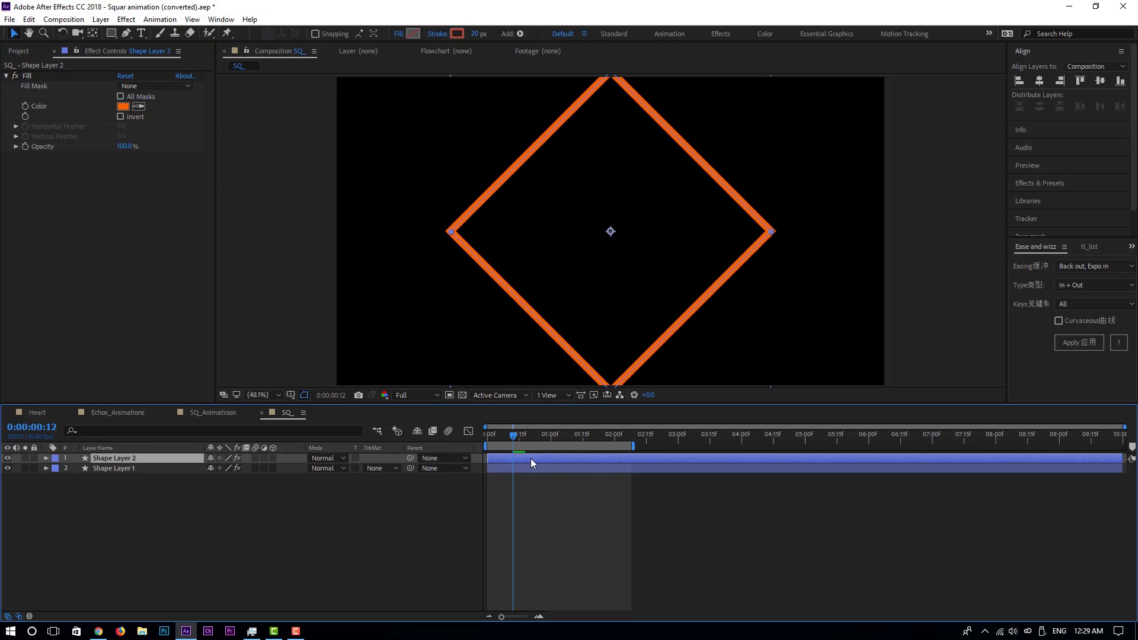
key("alt+bracketleft")
key("space")
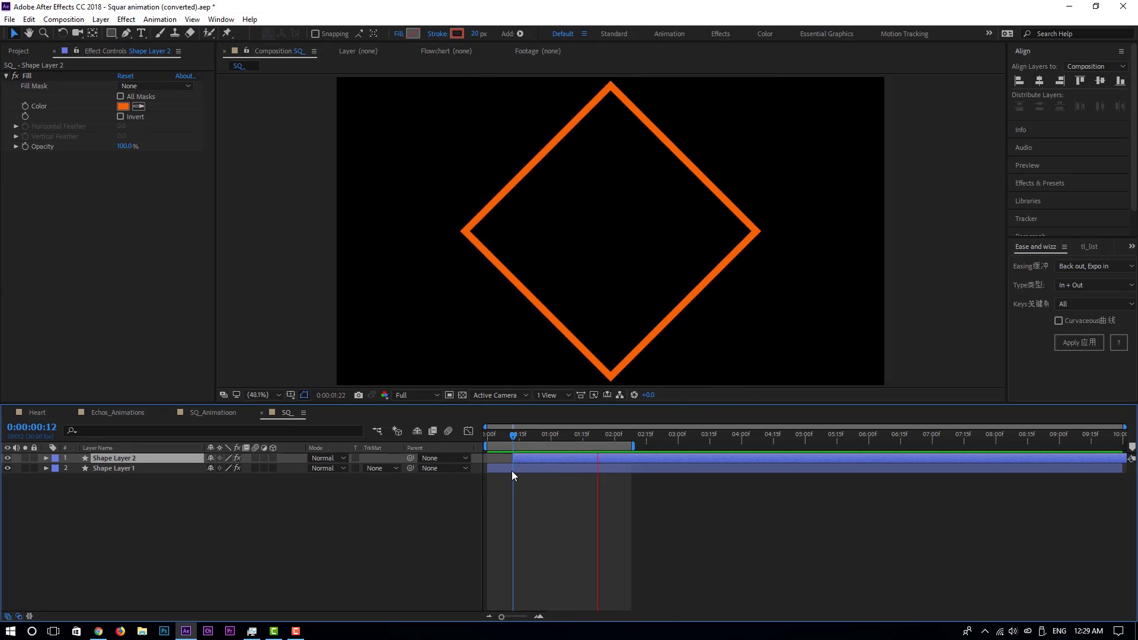
Set Shape Layer 2's ending scale keyframe at 0:00:01:02 to 106% and preview the animation
key("space")
key("u")
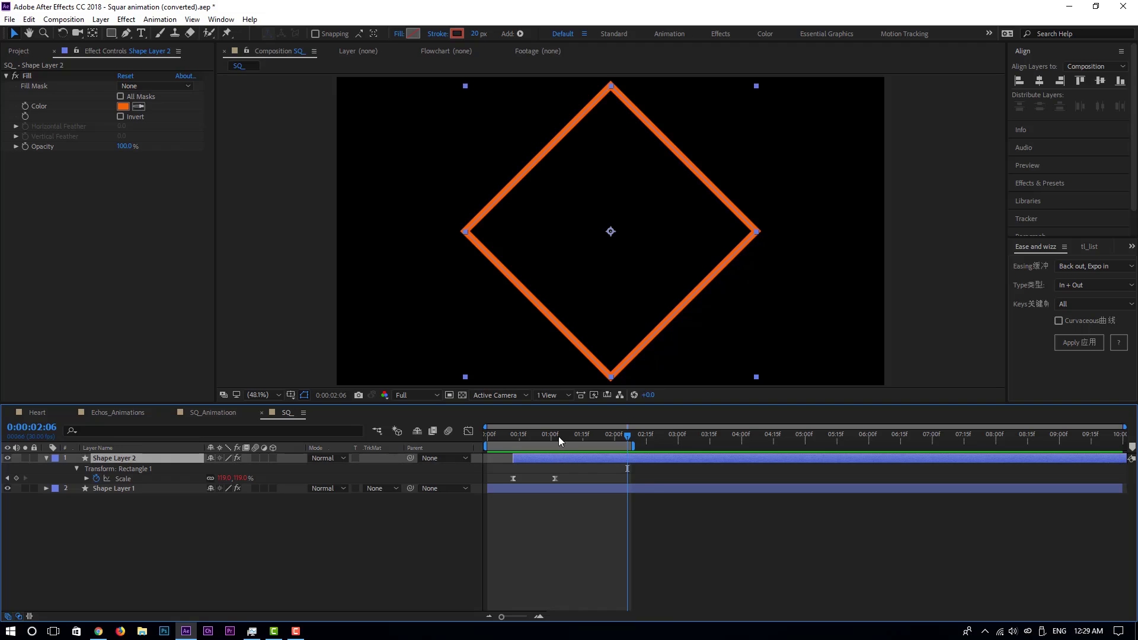
left_click_drag(558, 437, 552, 435)
left_click_drag(223, 478, 215, 478)
key("space")
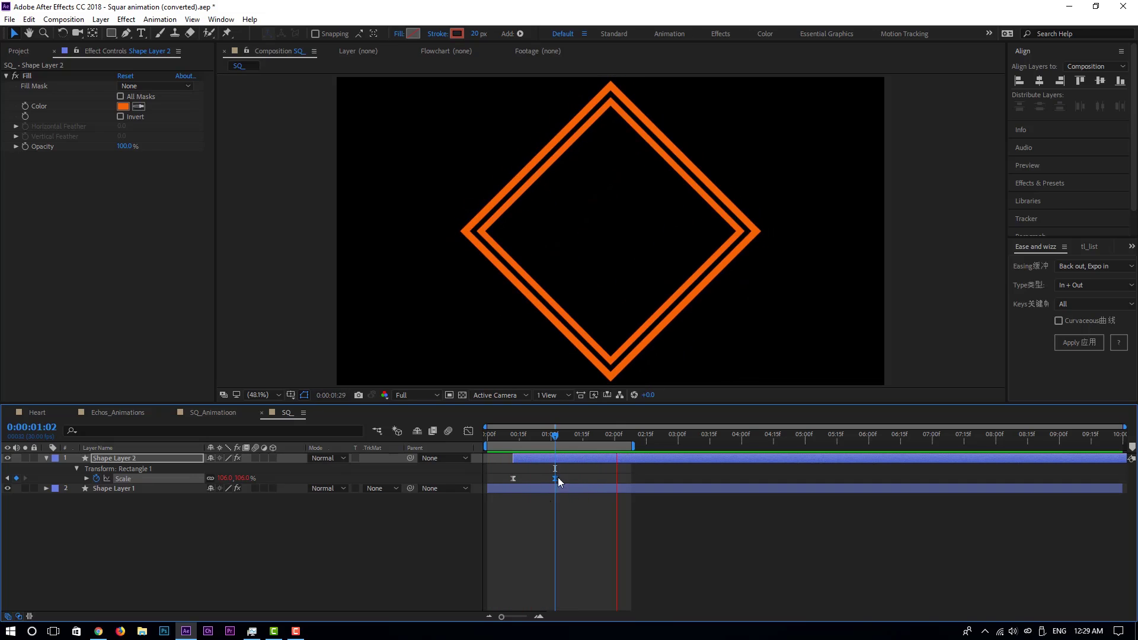
key("space")
Duplicate Shape Layer 2, move the copy about 7 frames later in the timeline, and scrub through the offset
left_click(542, 464)
key("ctrl+d")
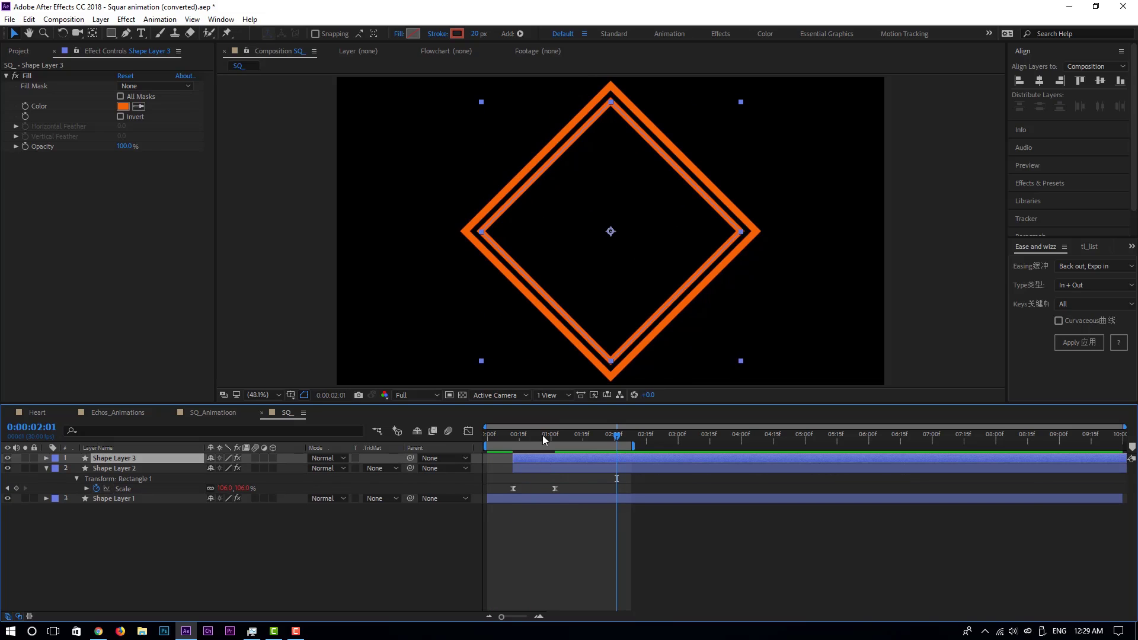
left_click(543, 435)
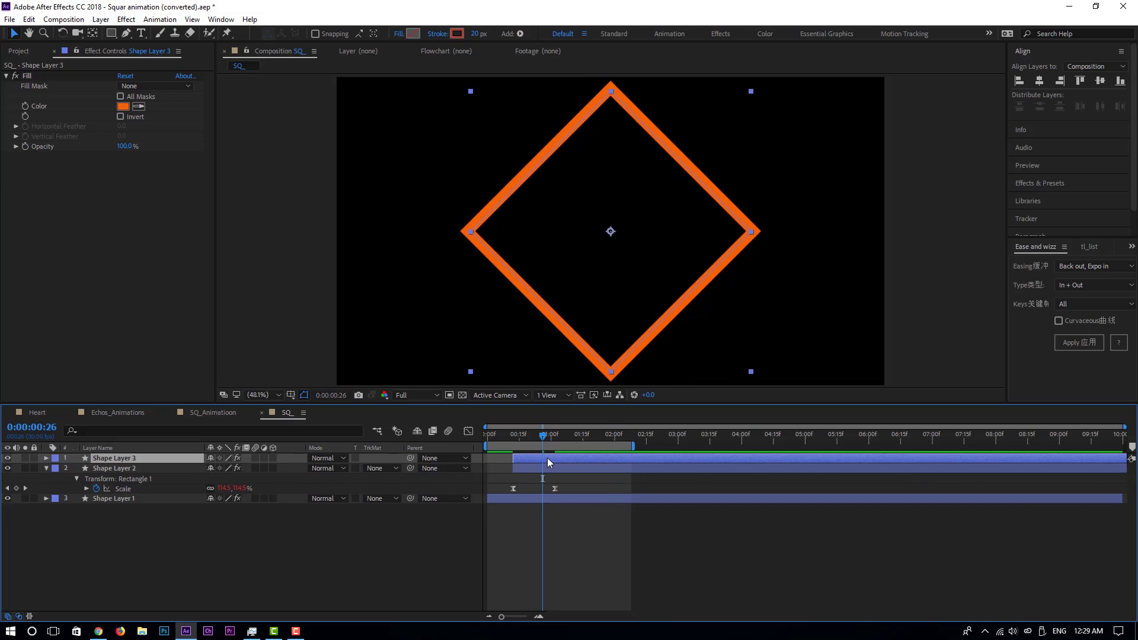
left_click_drag(546, 459, 563, 462)
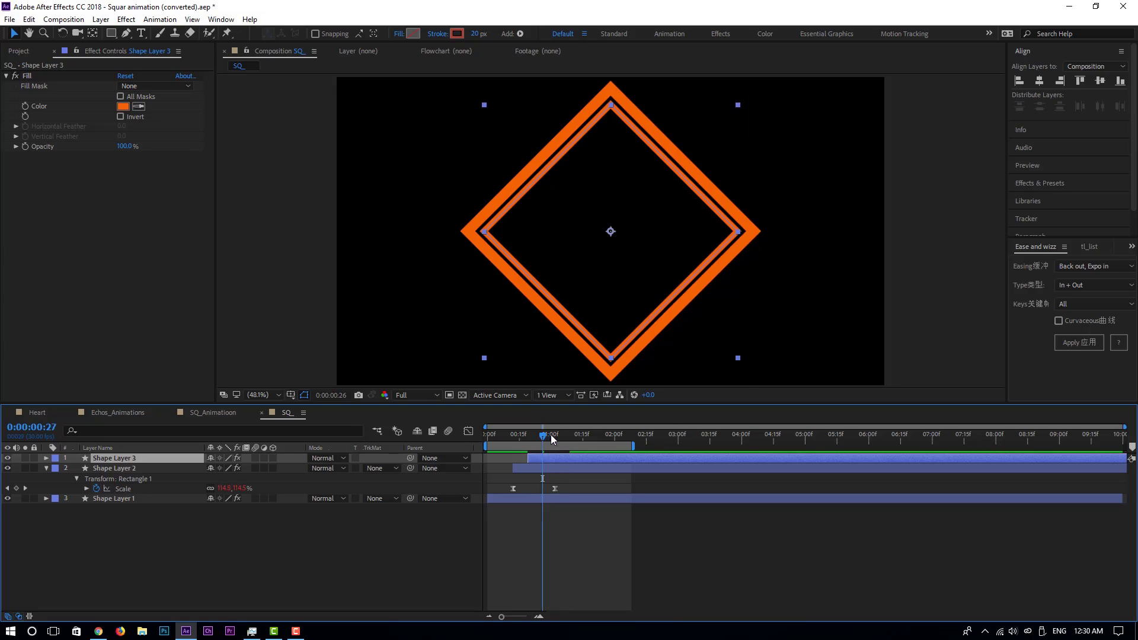
mouse_move(547, 437)
left_mouse_down()
mouse_move(572, 444)
mouse_move(559, 444)
left_mouse_up()
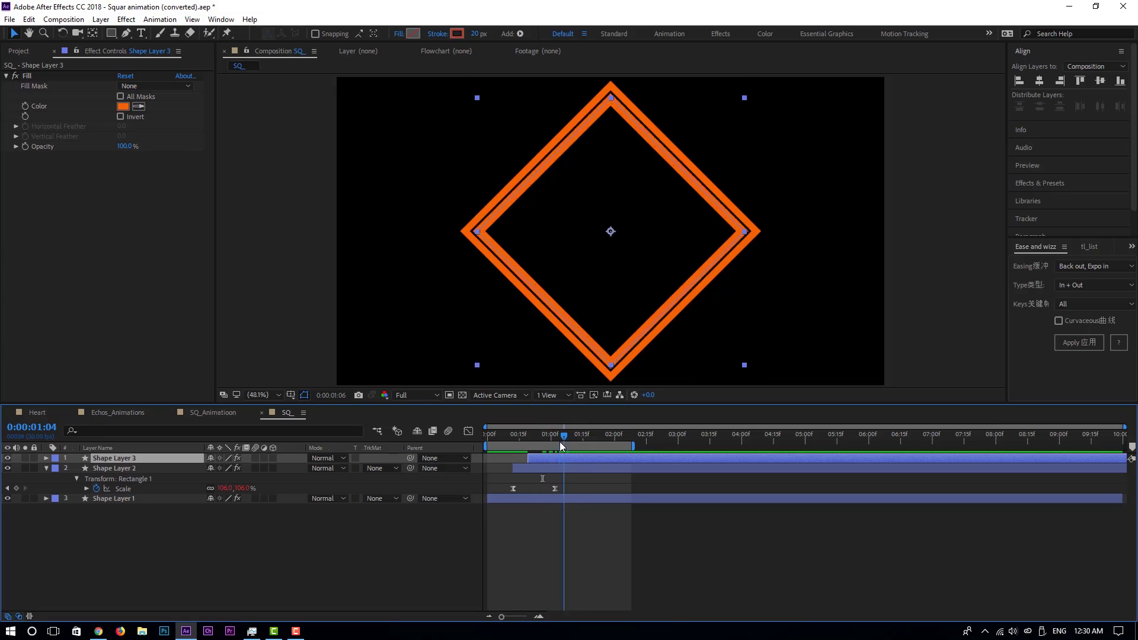
Enable Fill 1 of Rectangle 1 in Shape Layer 3 so the inner square is solid
left_click(47, 458)
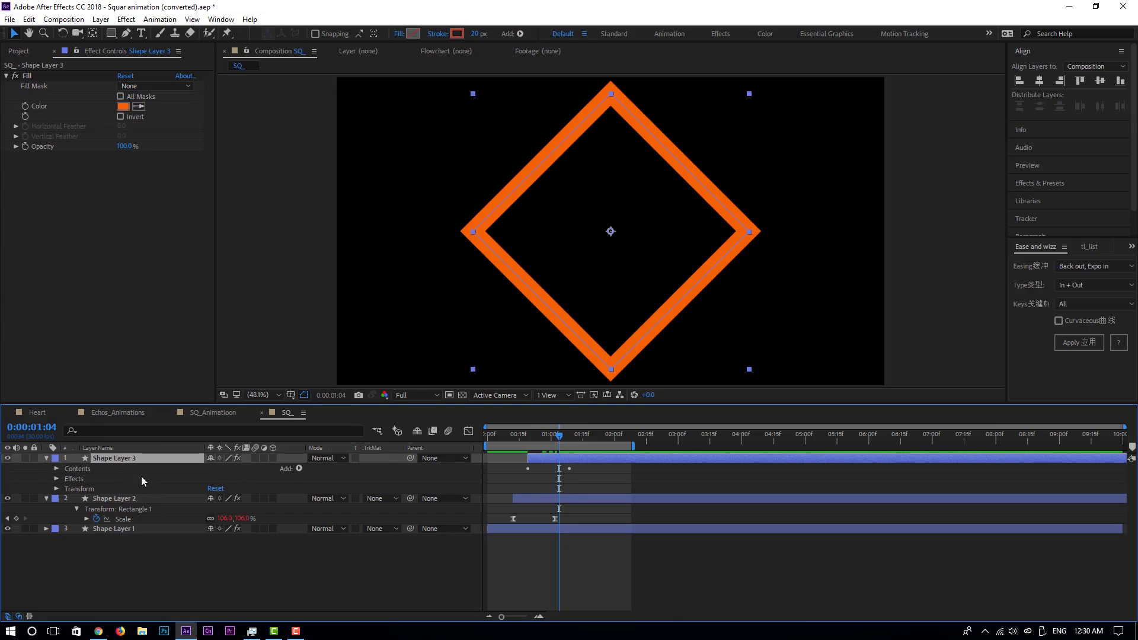
left_click(57, 469)
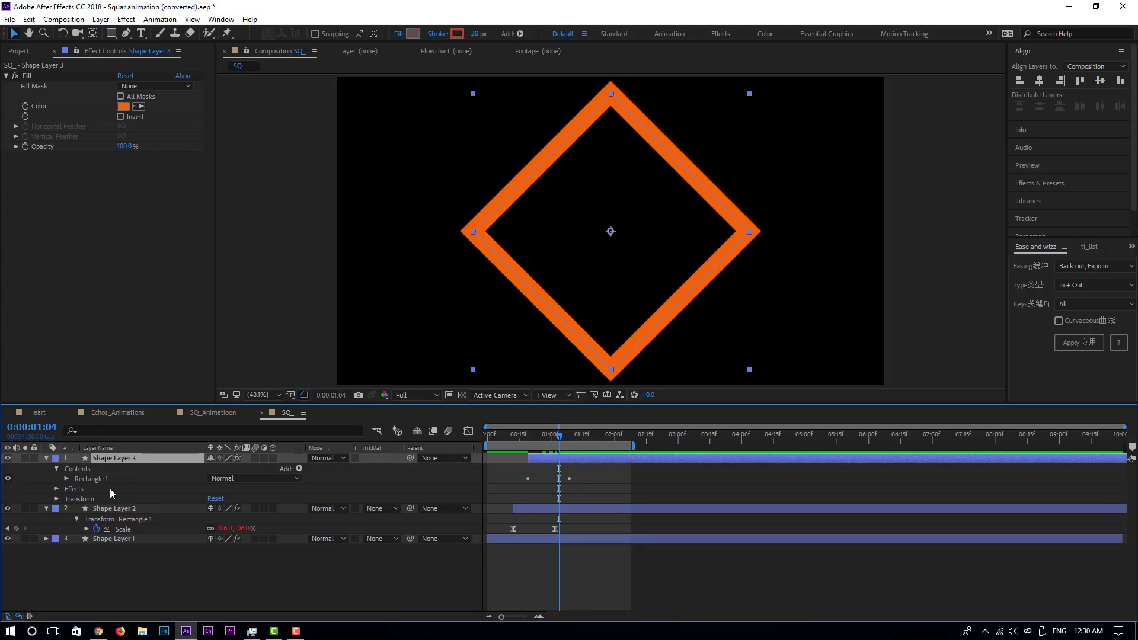
left_click(66, 479)
left_click(7, 509)
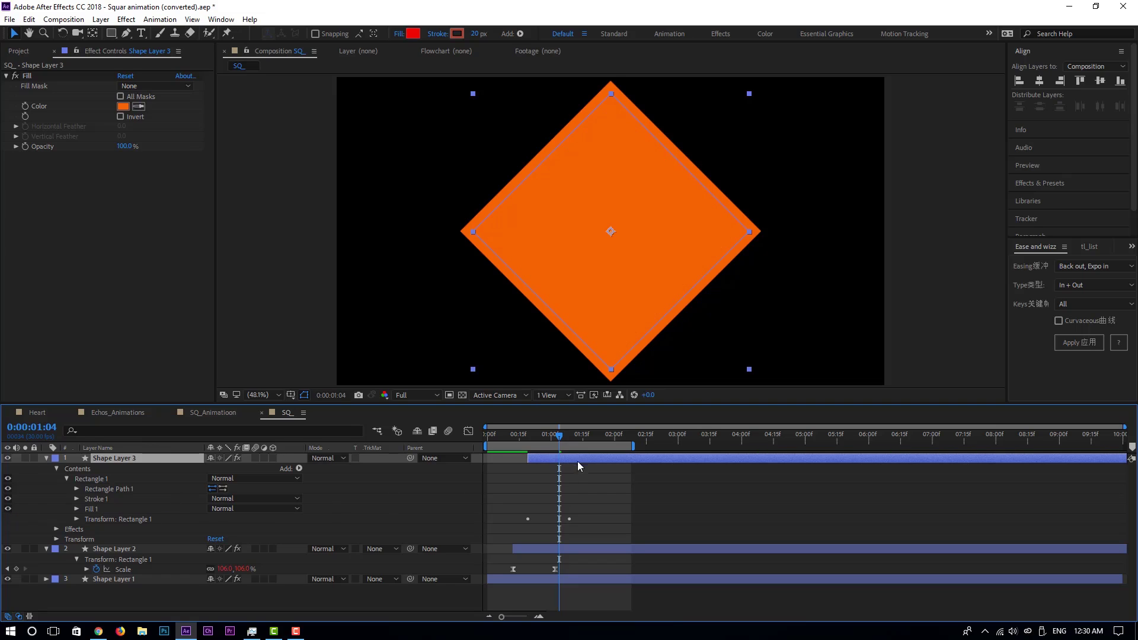
Set Shape Layer 3's ending scale keyframe at 0:00:01:09 to 93% and preview the three layers
key("u")
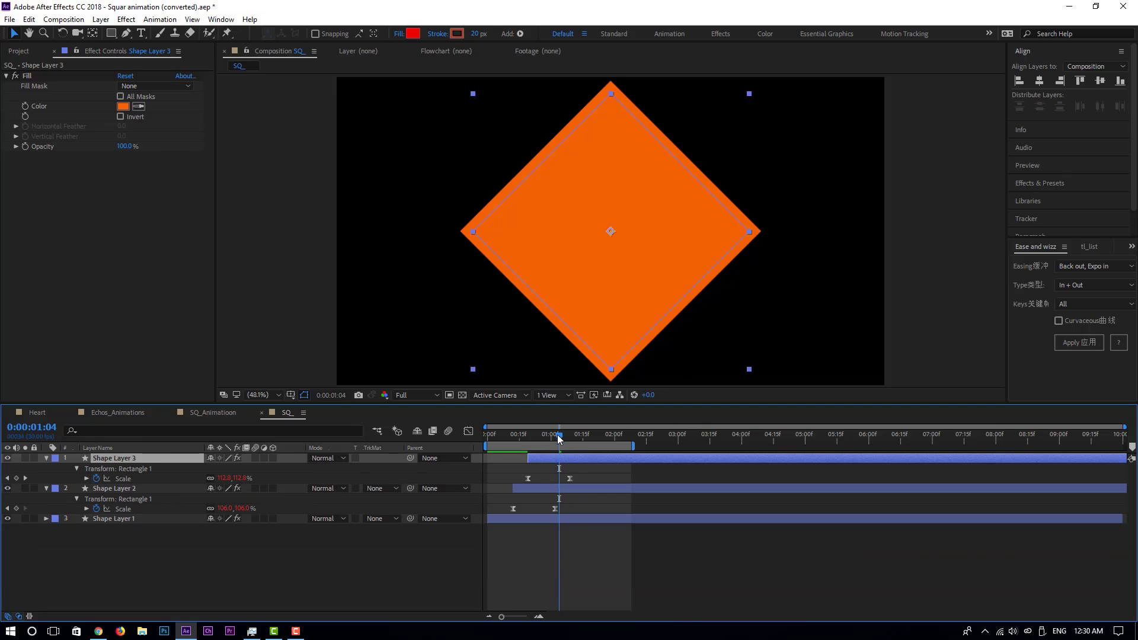
left_click_drag(559, 437, 570, 437)
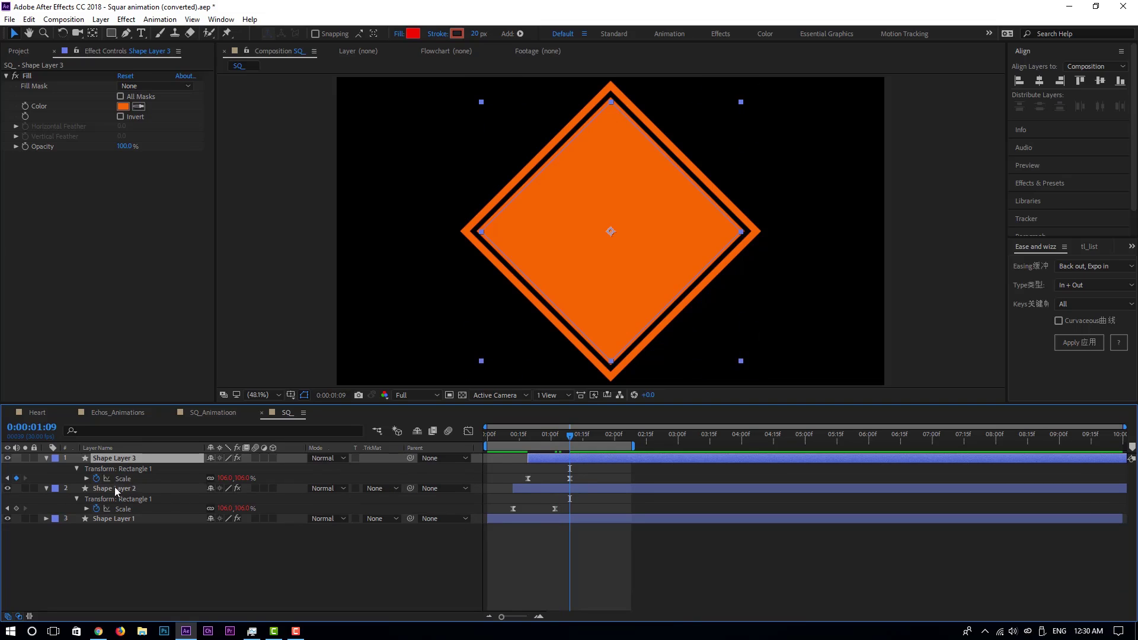
left_click_drag(218, 478, 212, 478)
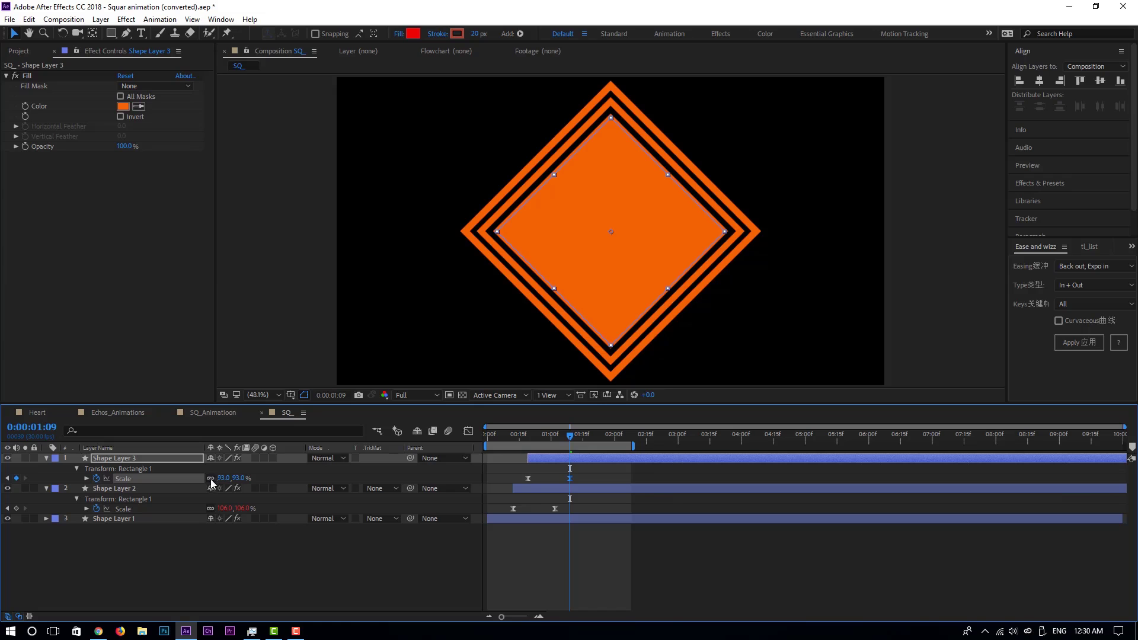
left_click(621, 568)
key("space")
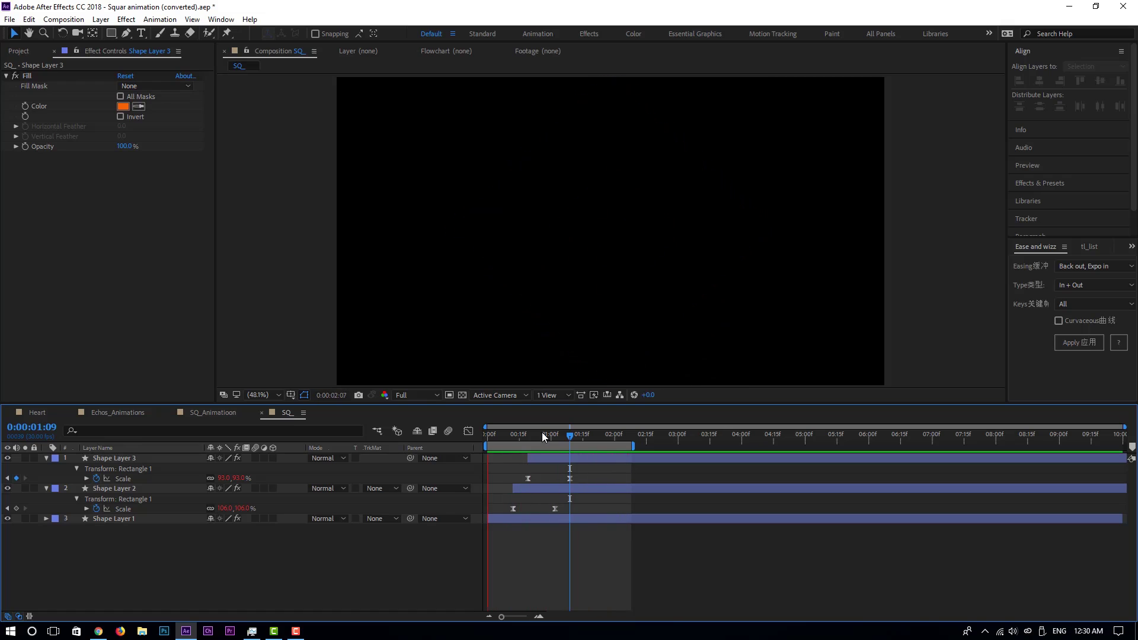
key("space")
left_click_drag(534, 438, 568, 440)
Set the Fill effect's color on Shape Layer 2 to yellow, FFBA00, and check the animation
left_click(553, 490)
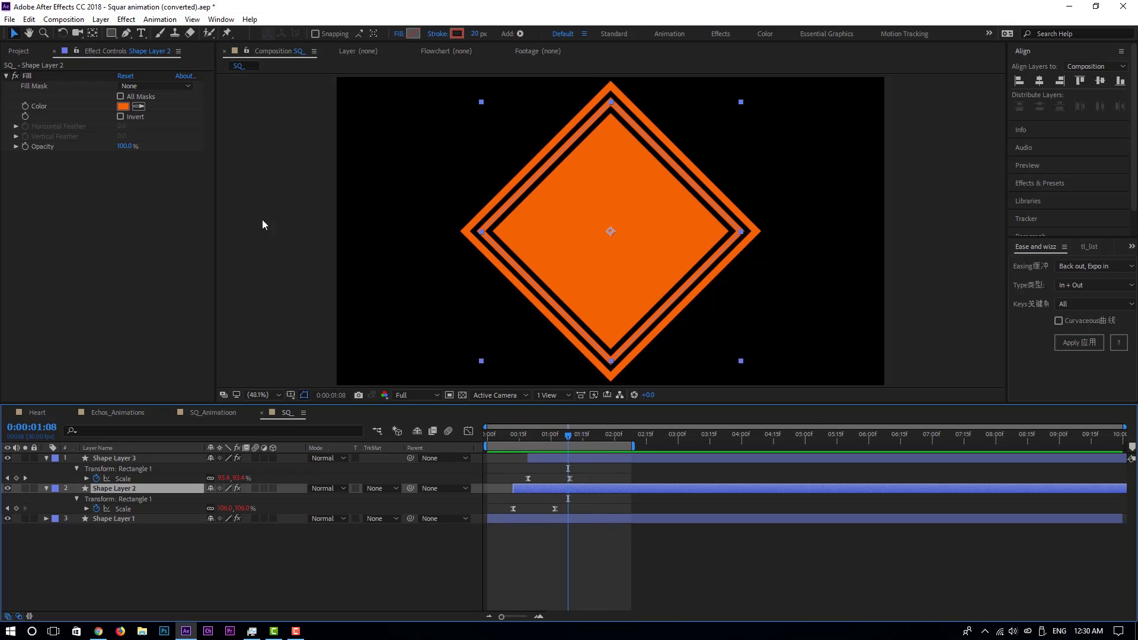
left_click(130, 106)
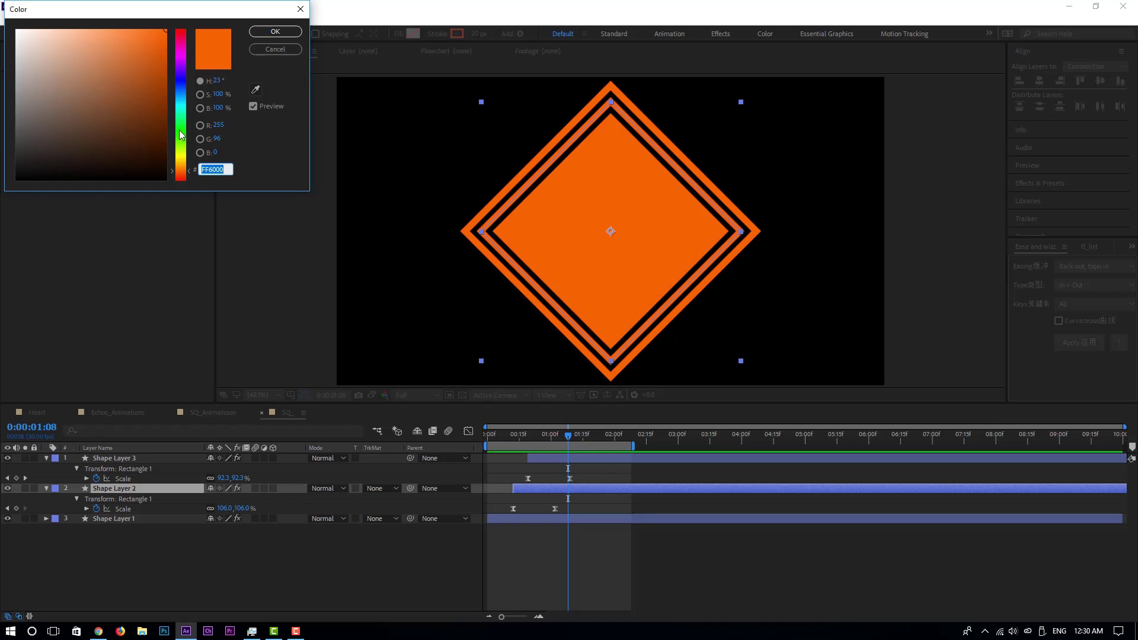
left_click_drag(180, 131, 178, 159)
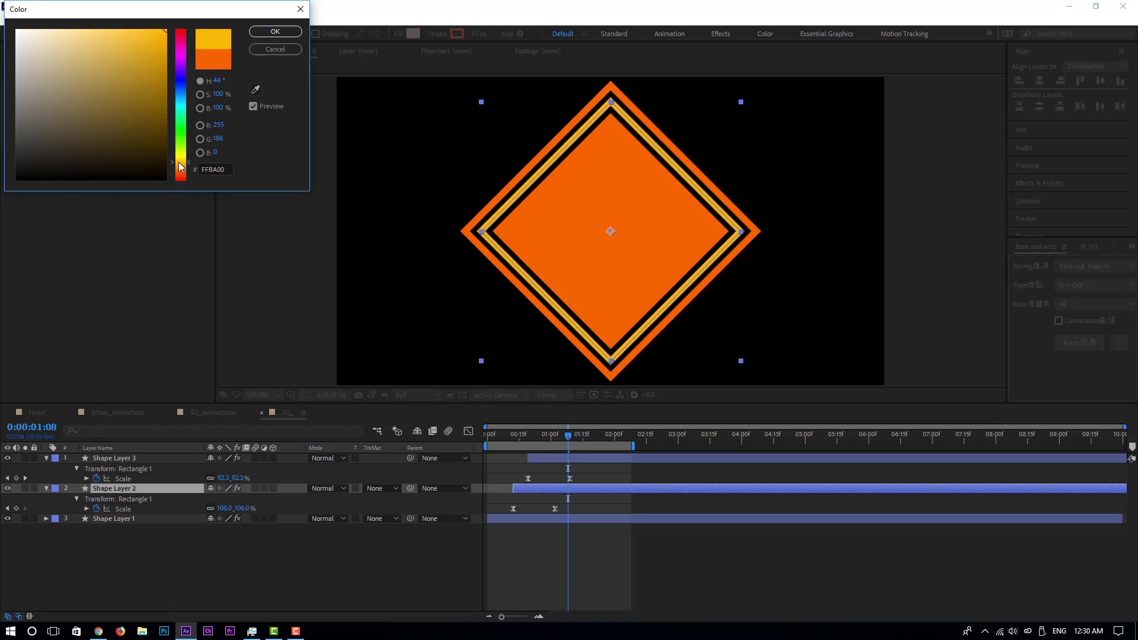
left_click(276, 32)
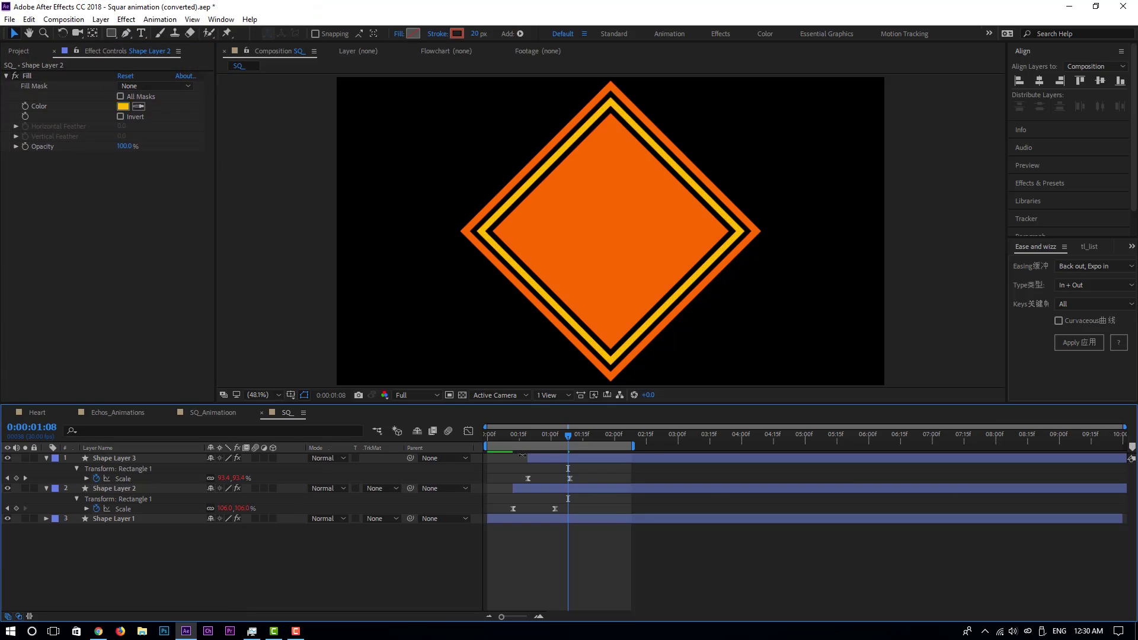
mouse_move(559, 433)
left_mouse_down()
mouse_move(468, 443)
mouse_move(553, 443)
left_mouse_up()
key("space")
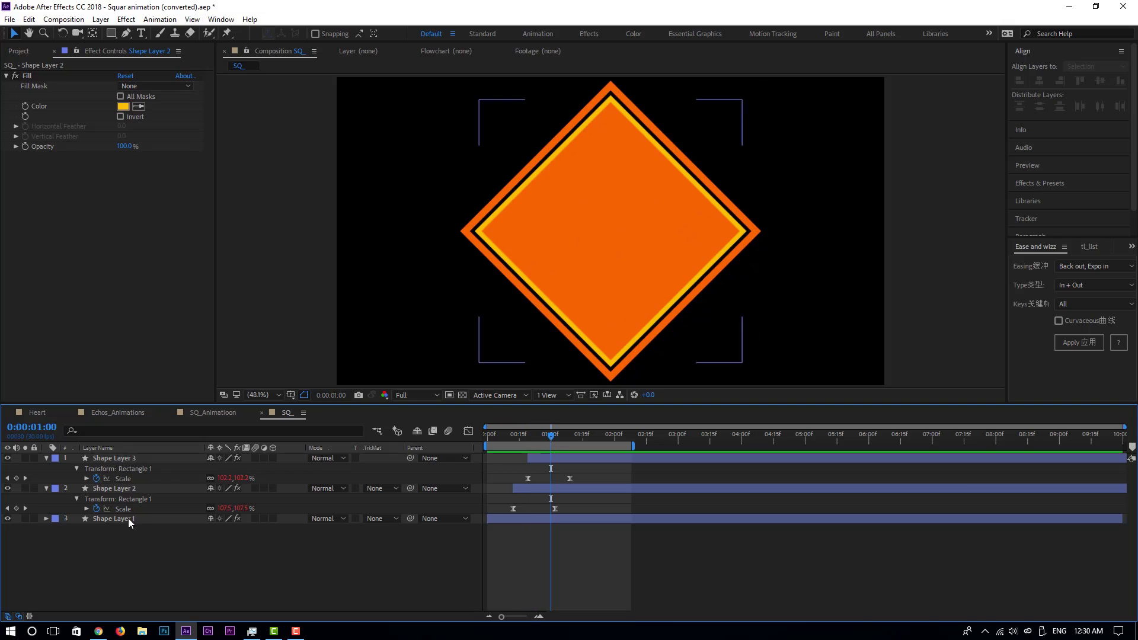
Reveal Shape Layer 1's modified properties and set its stroke width to 15
left_click(128, 519)
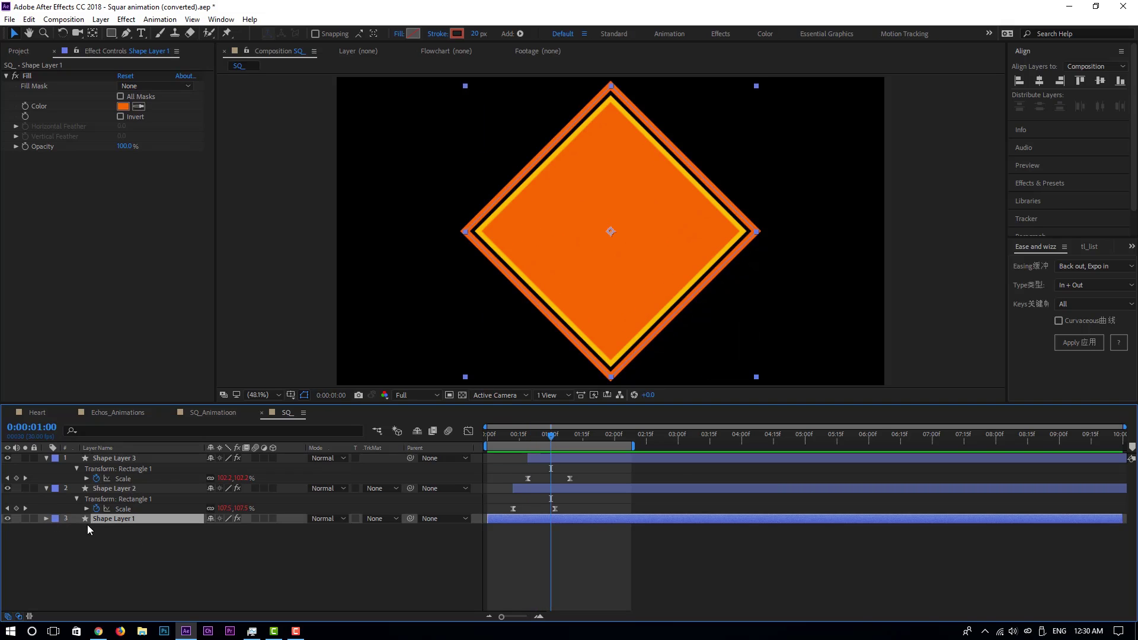
key("u")
key("u")
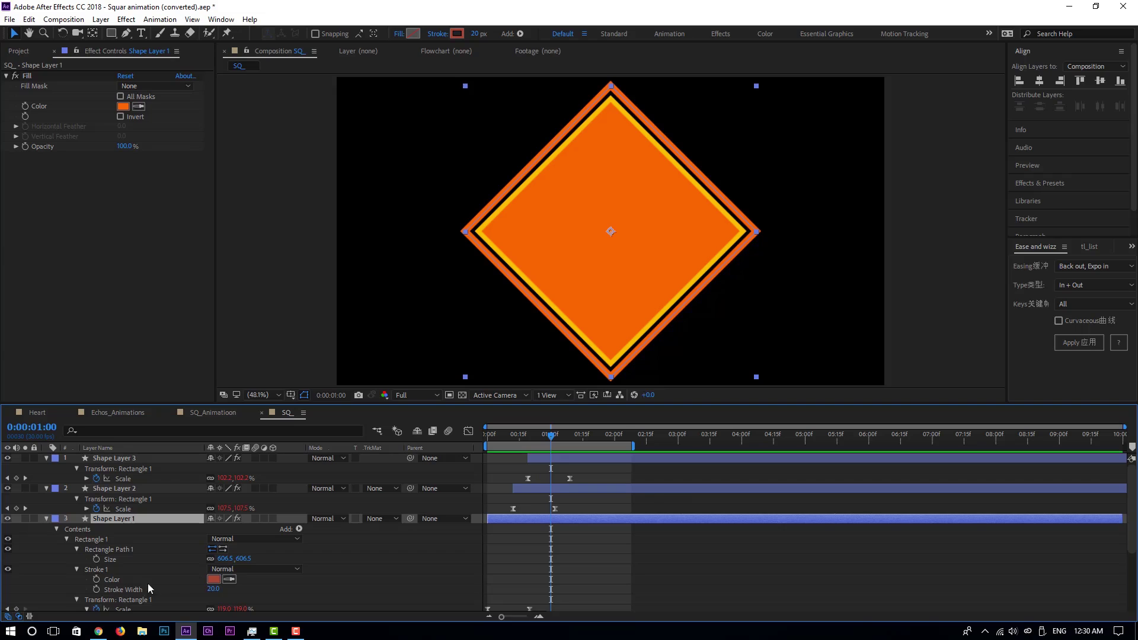
left_click(212, 591)
type("15")
key("Return")
Set Shape Layer 2's stroke width to 15 and preview the animation from the first frame
left_click(123, 490)
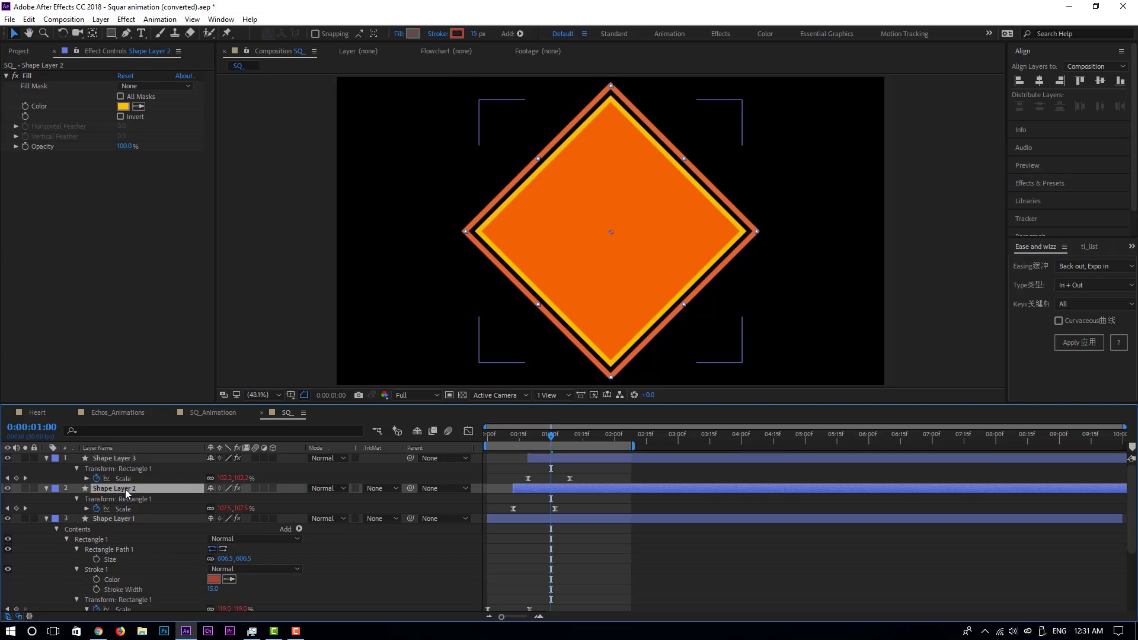
key("u")
key("u")
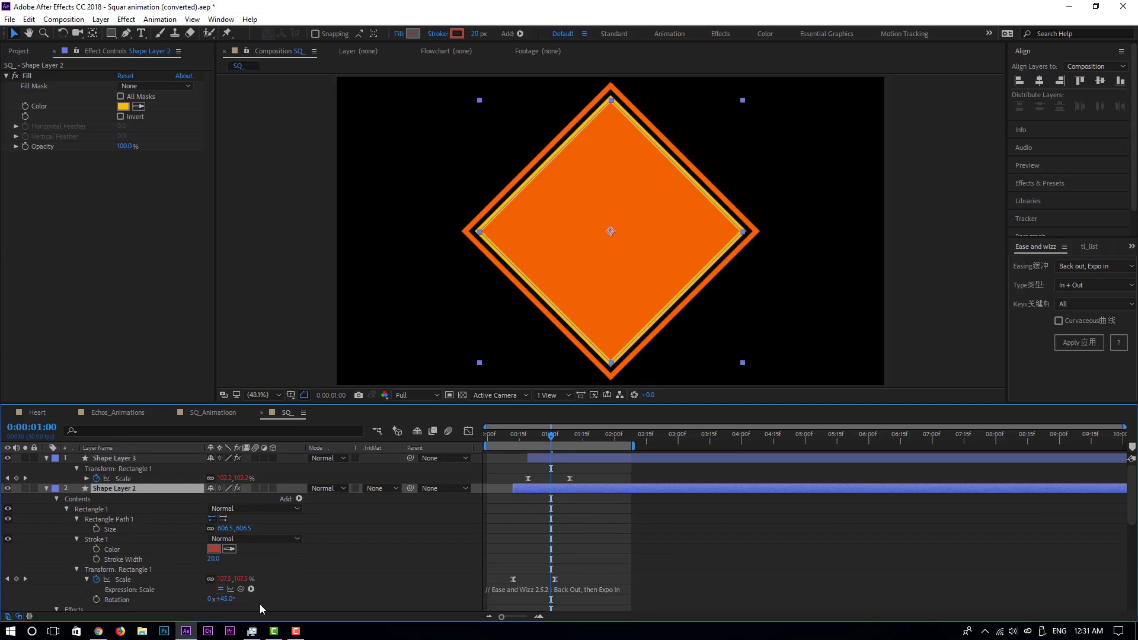
left_click(213, 559)
type("15")
key("Return")
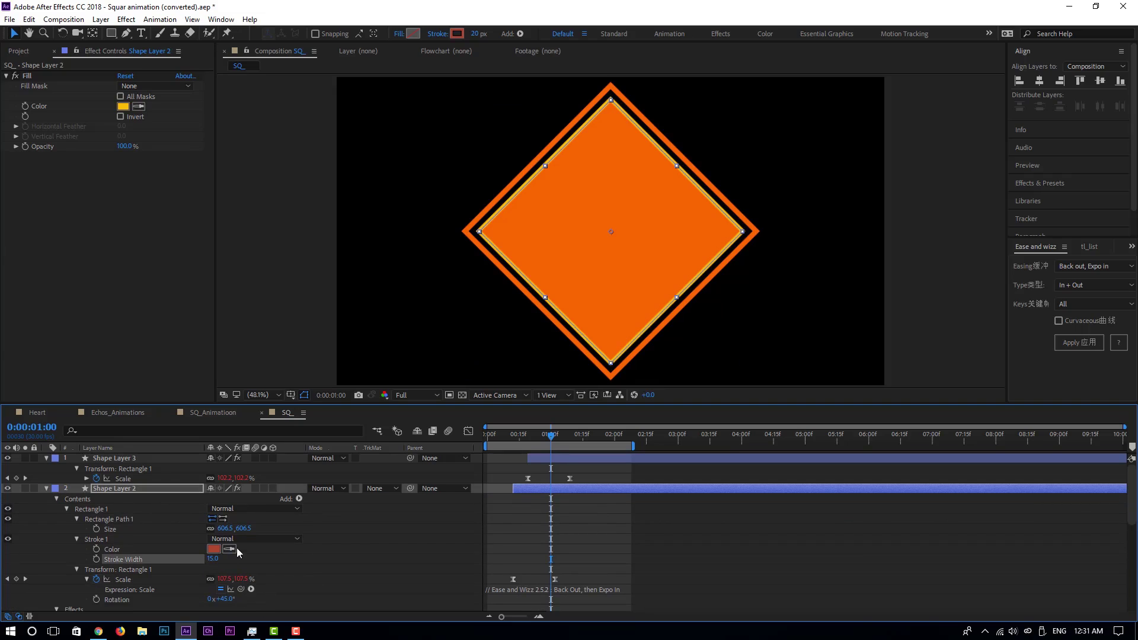
left_click(567, 547)
key("Home")
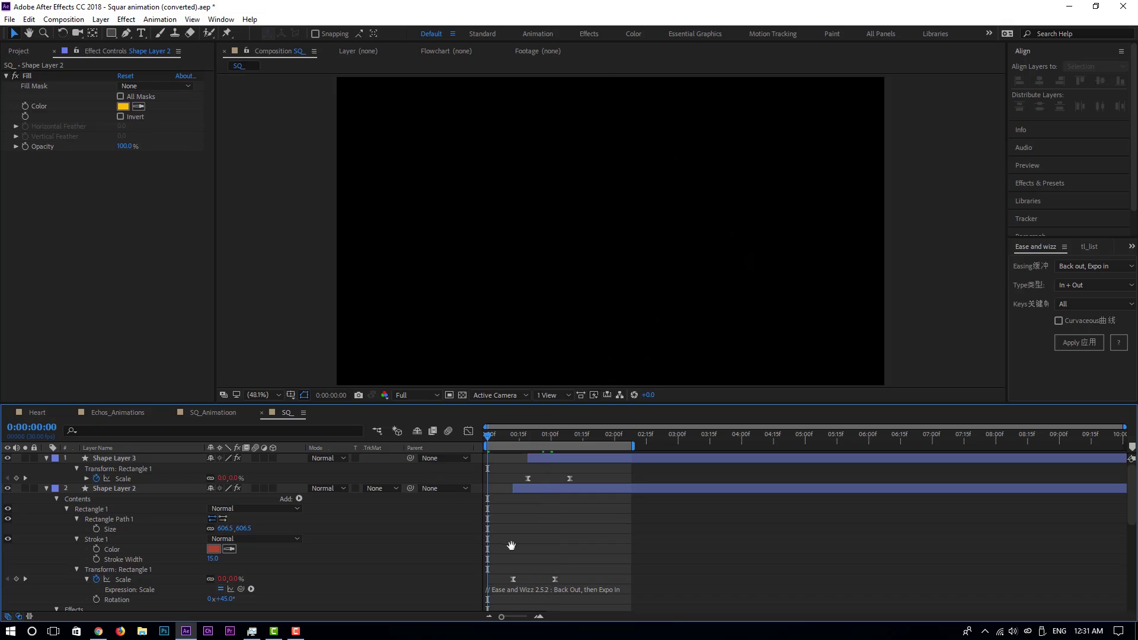
key("space")
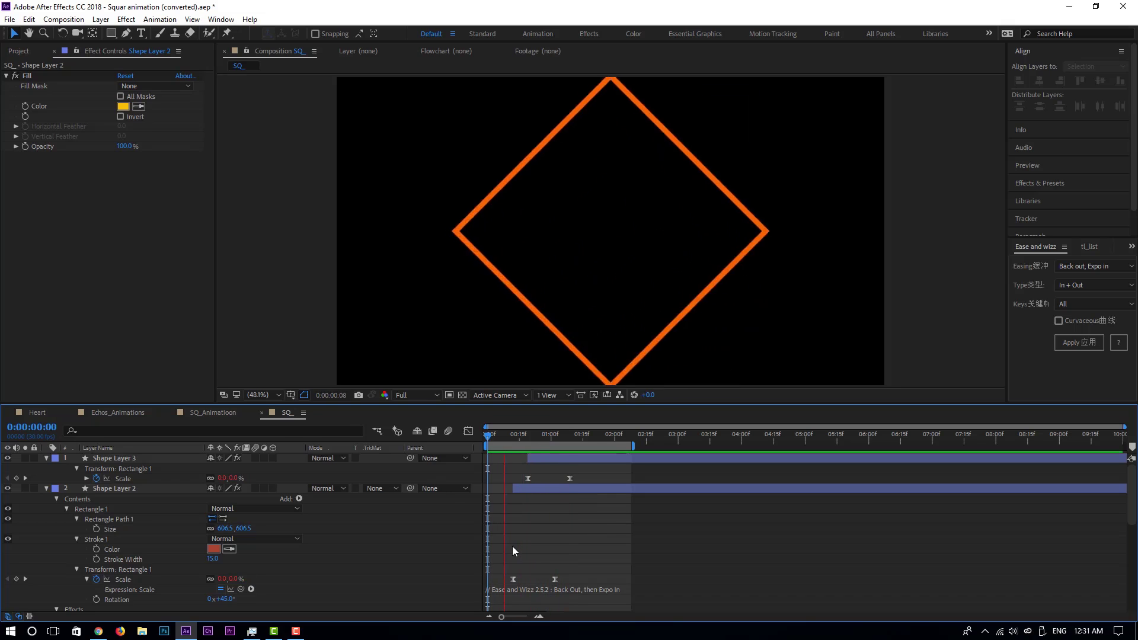
key("space")
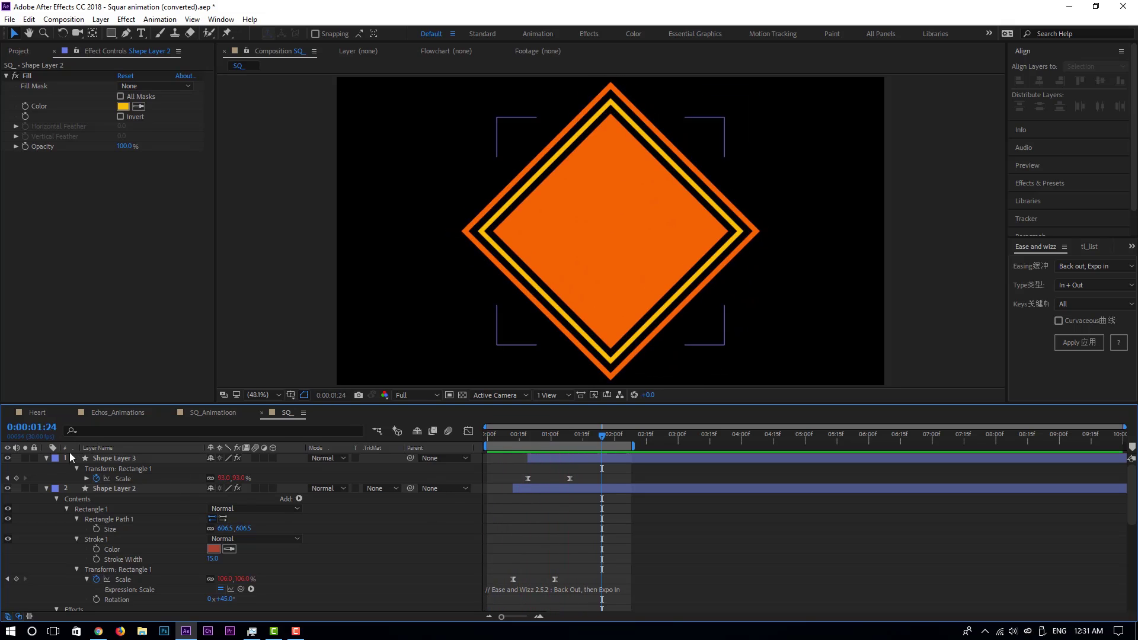
Collapse the layers' properties and apply the Echo effect from the Time category to Shape Layer 1
left_click(46, 457)
left_click(48, 469)
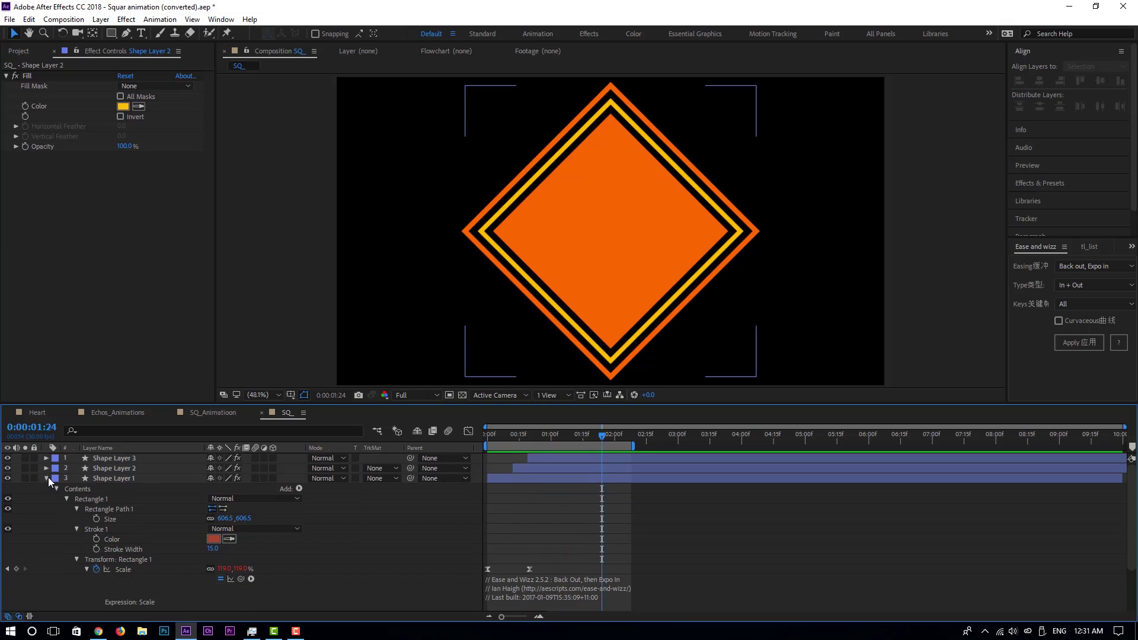
left_click(118, 479)
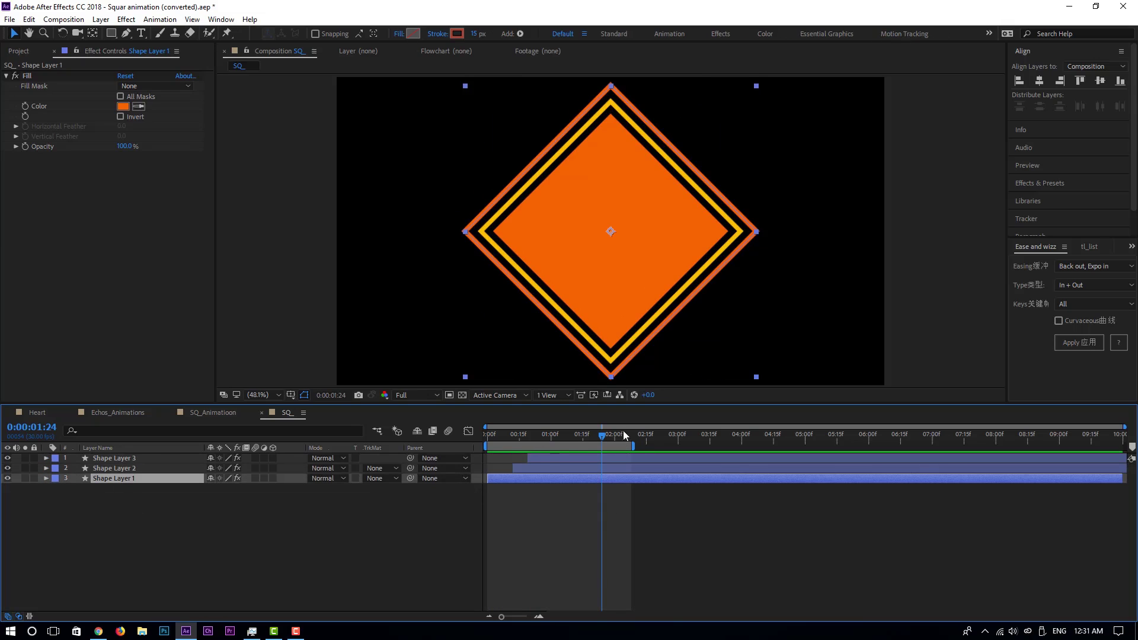
scroll(1123, 173, "down", 1)
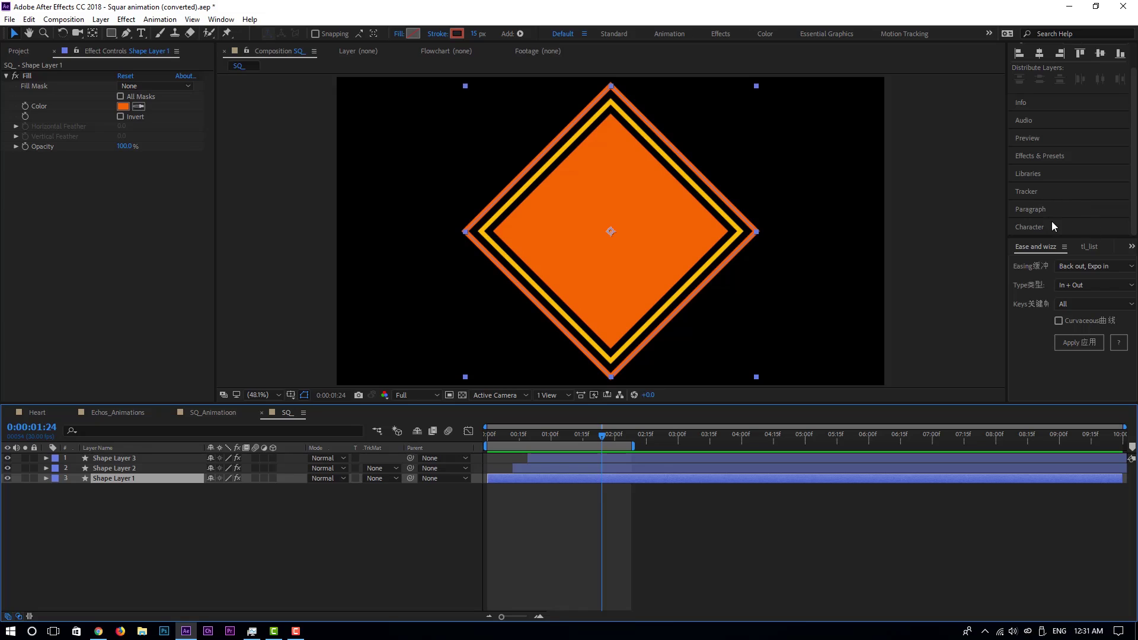
left_click(1051, 158)
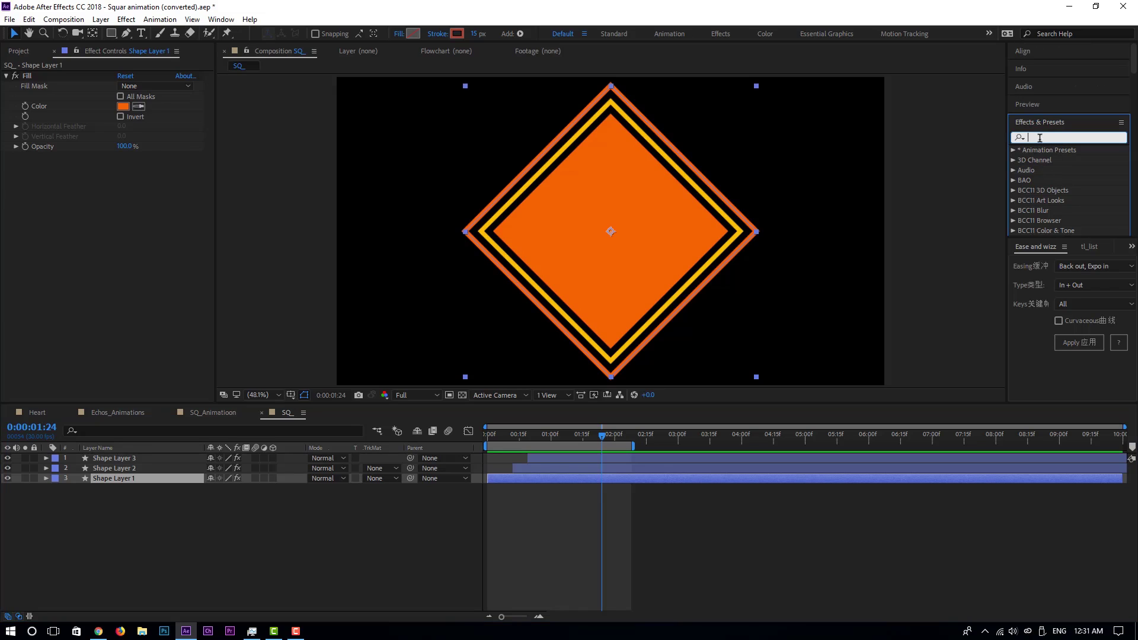
type("echo")
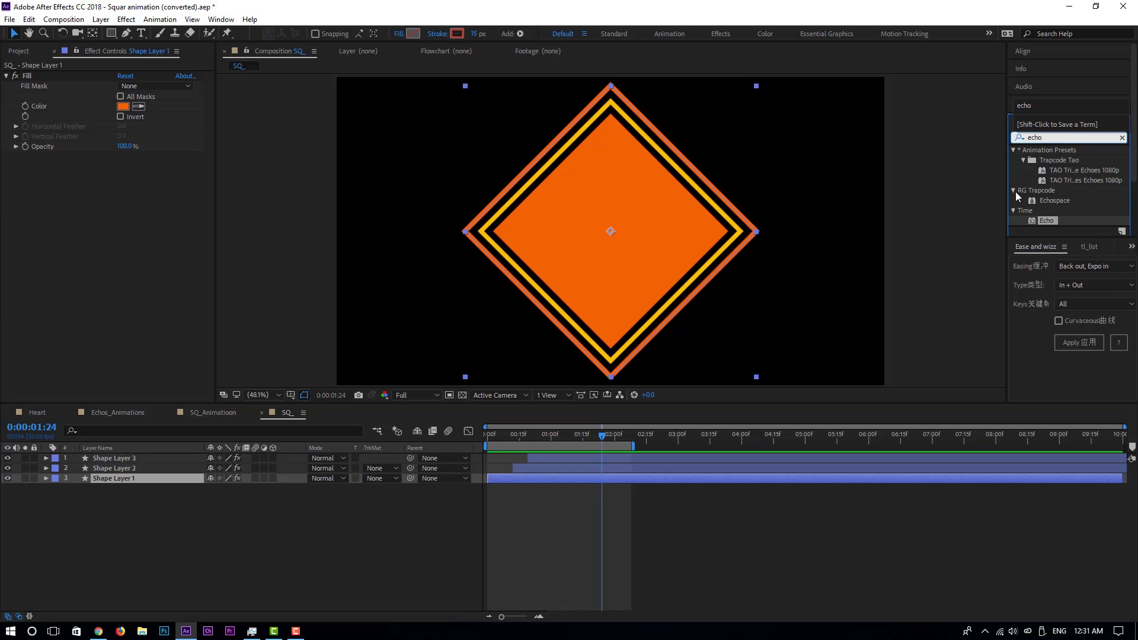
left_click_drag(1041, 219, 511, 478)
Solo Shape Layer 1 and set its Echo effect's Number of Echoes to 5, checking a frame near the start
left_click(508, 435)
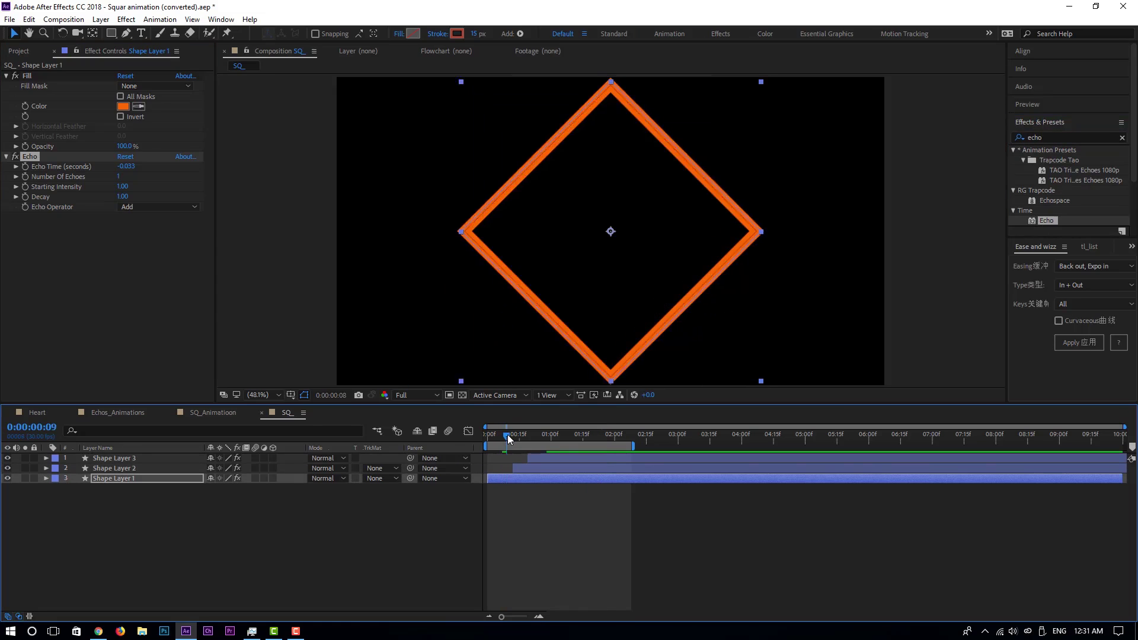
left_click_drag(507, 436, 509, 436)
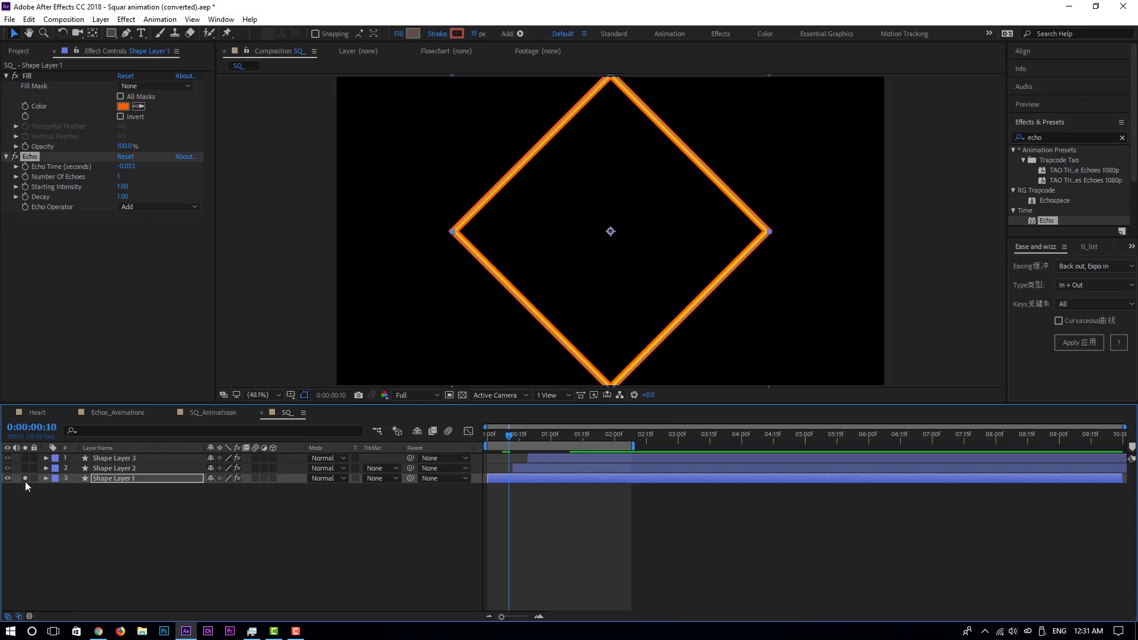
mouse_move(514, 440)
left_mouse_down()
mouse_move(564, 440)
mouse_move(502, 441)
left_mouse_up()
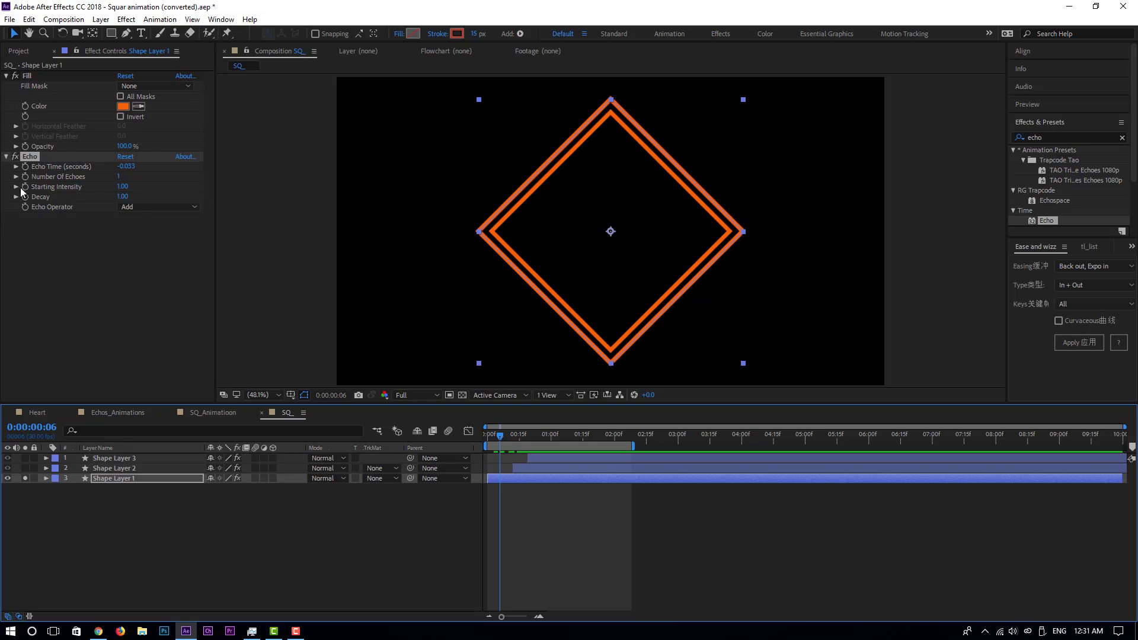
left_click(120, 177)
type("5")
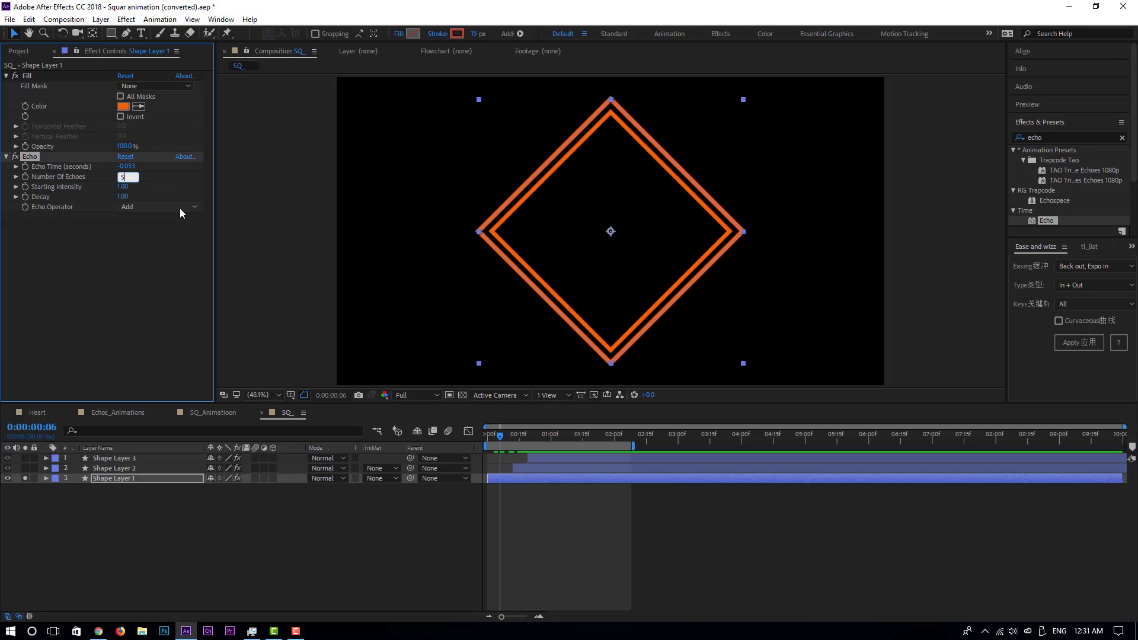
key("Return")
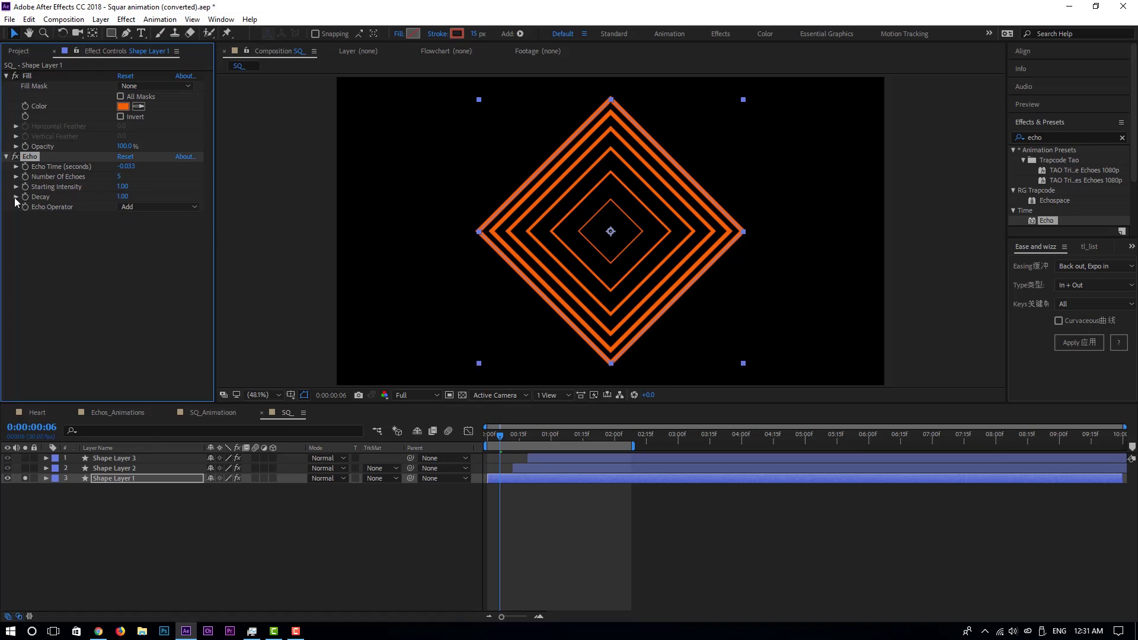
Lower the Decay of Shape Layer 1's Echo effect to 0.64 and preview the animation
left_click_drag(121, 196, 109, 196)
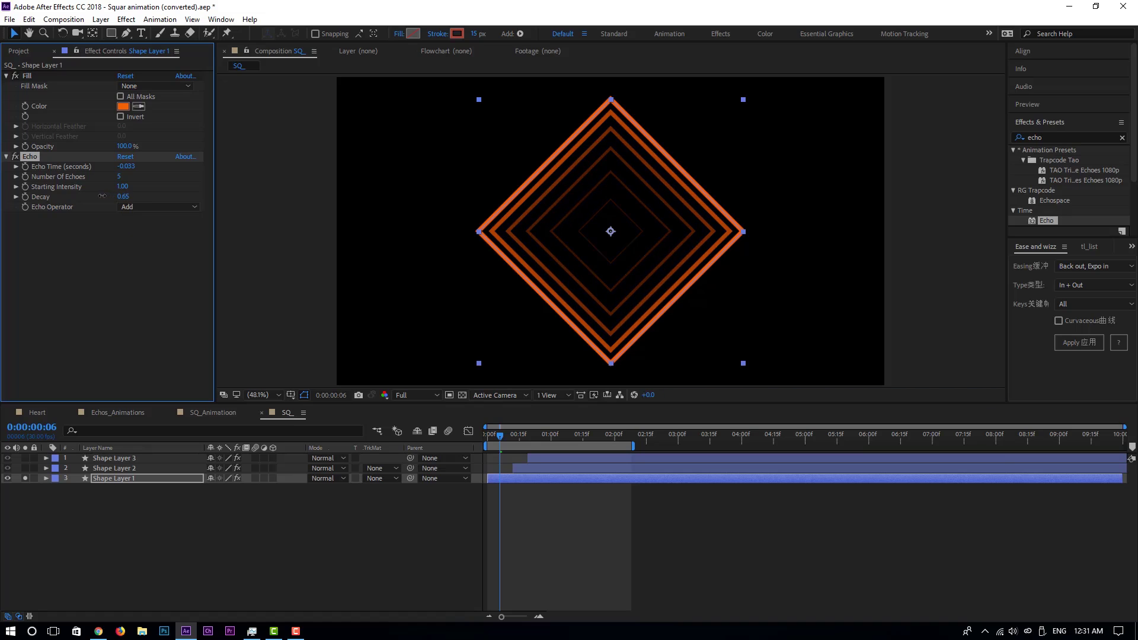
key("space")
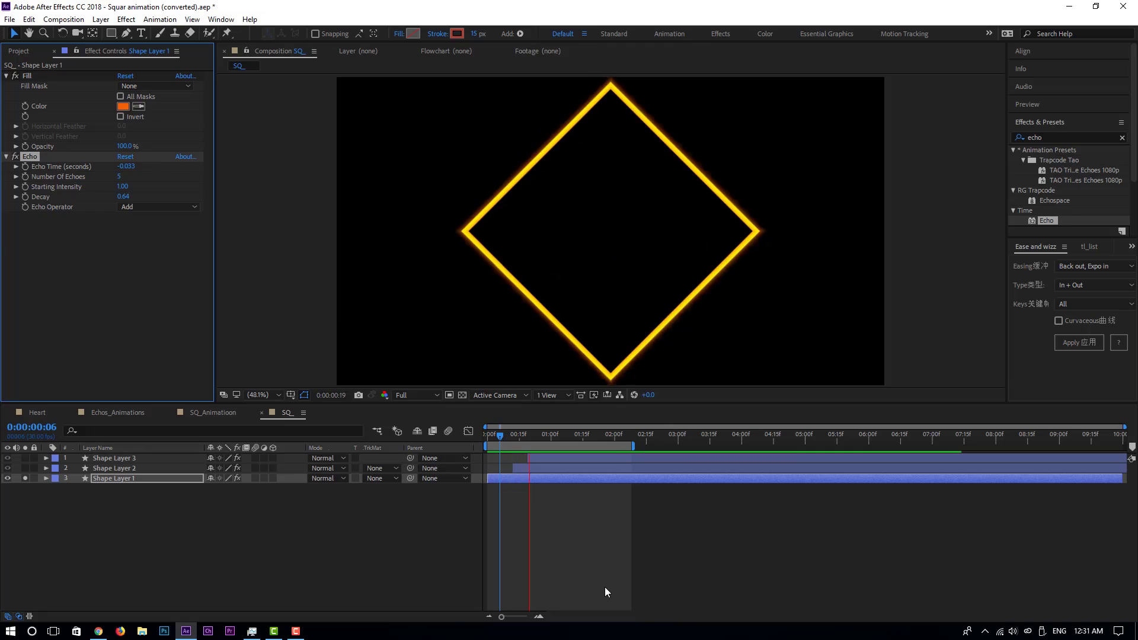
key("space")
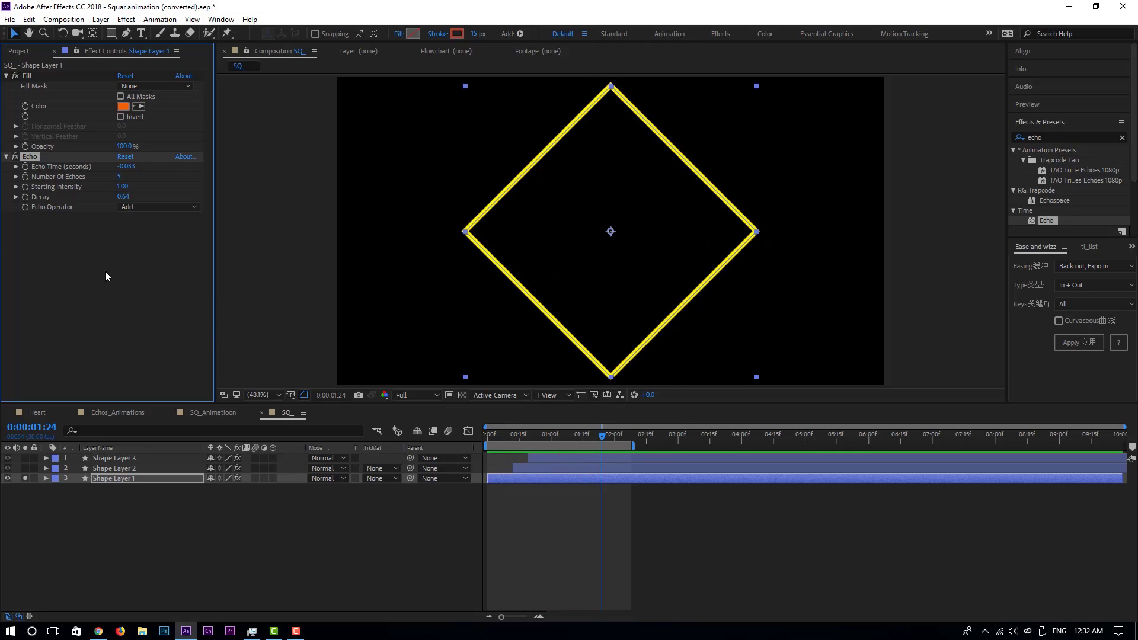
Try the Maximum and Minimum echo operators on Shape Layer 1's Echo effect
left_click(138, 206)
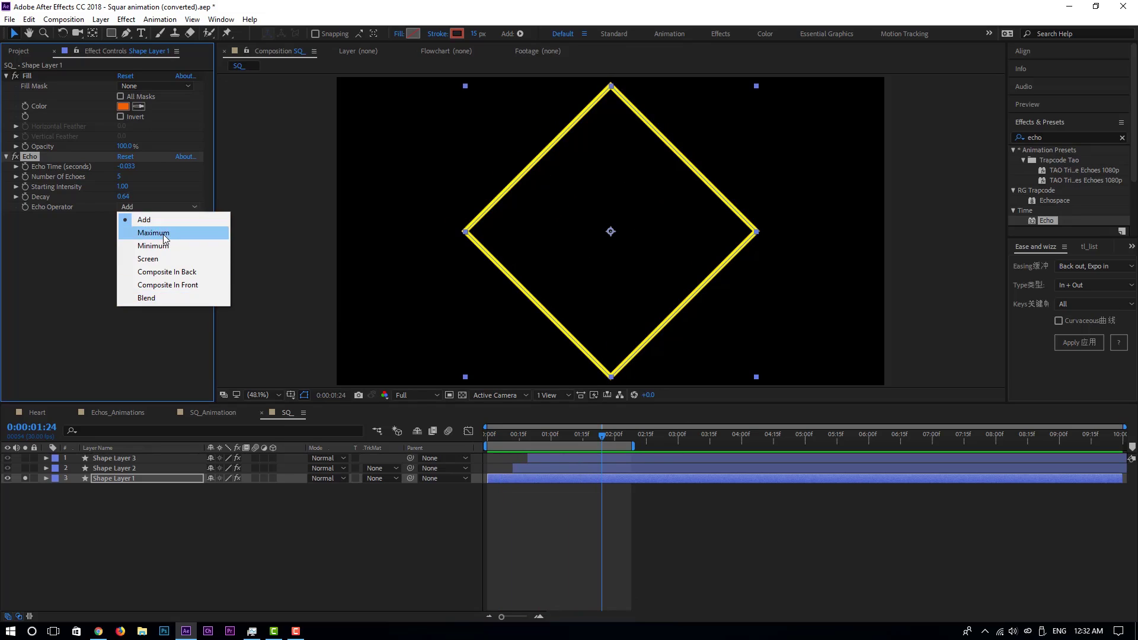
left_click(162, 233)
left_click(159, 207)
left_click(155, 241)
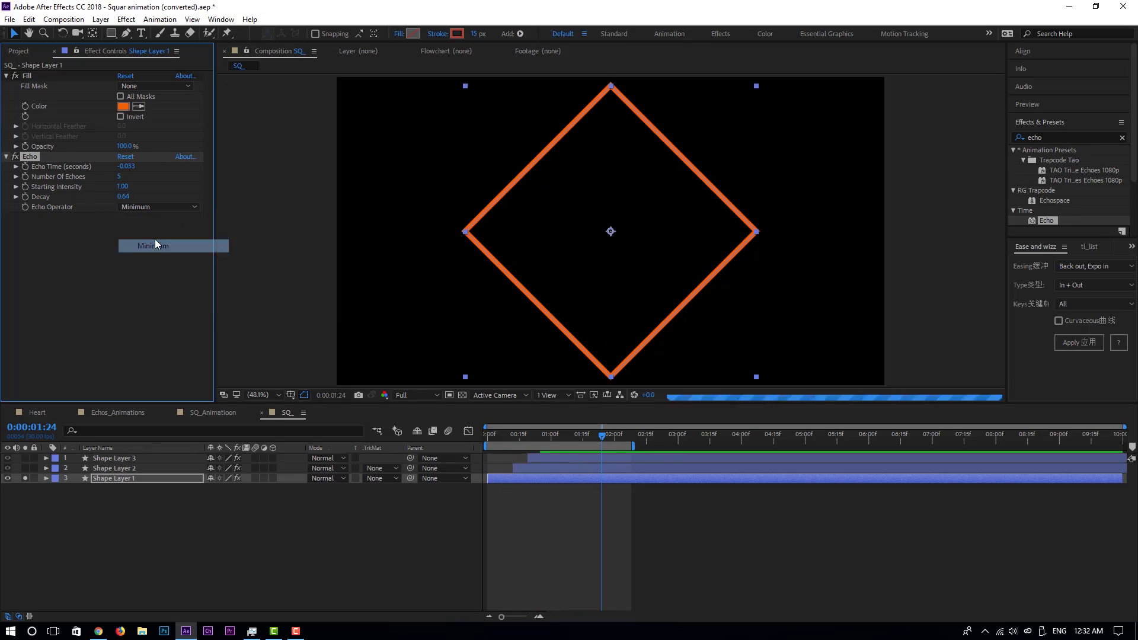
Set the Echo Operator on Shape Layer 1 to Screen and preview the animation from the first frame
left_click(145, 205)
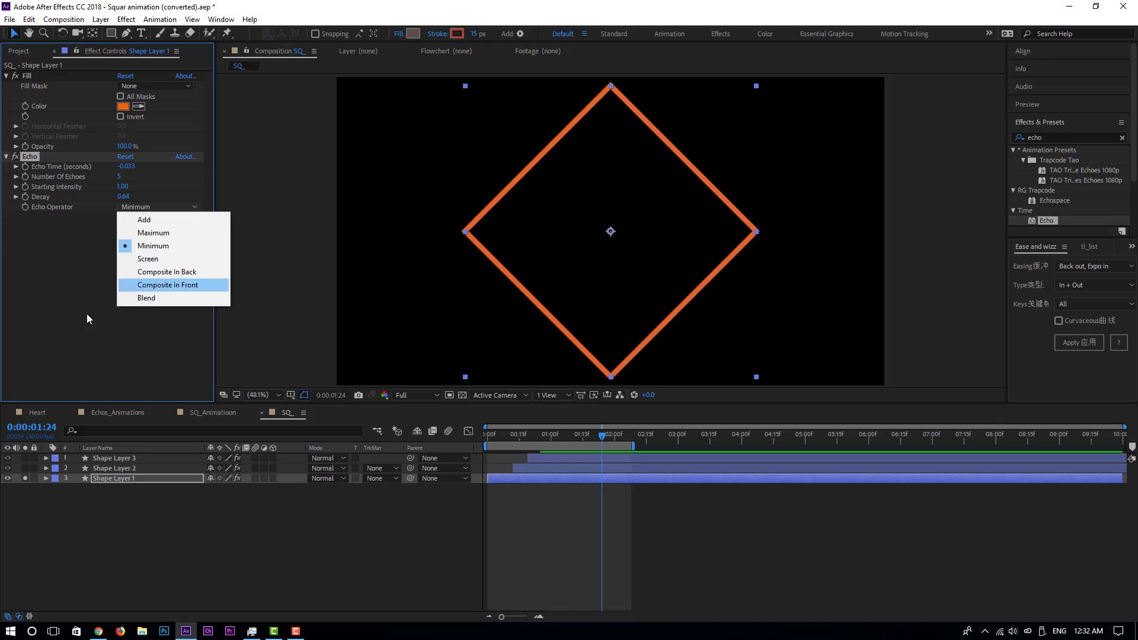
left_click(166, 258)
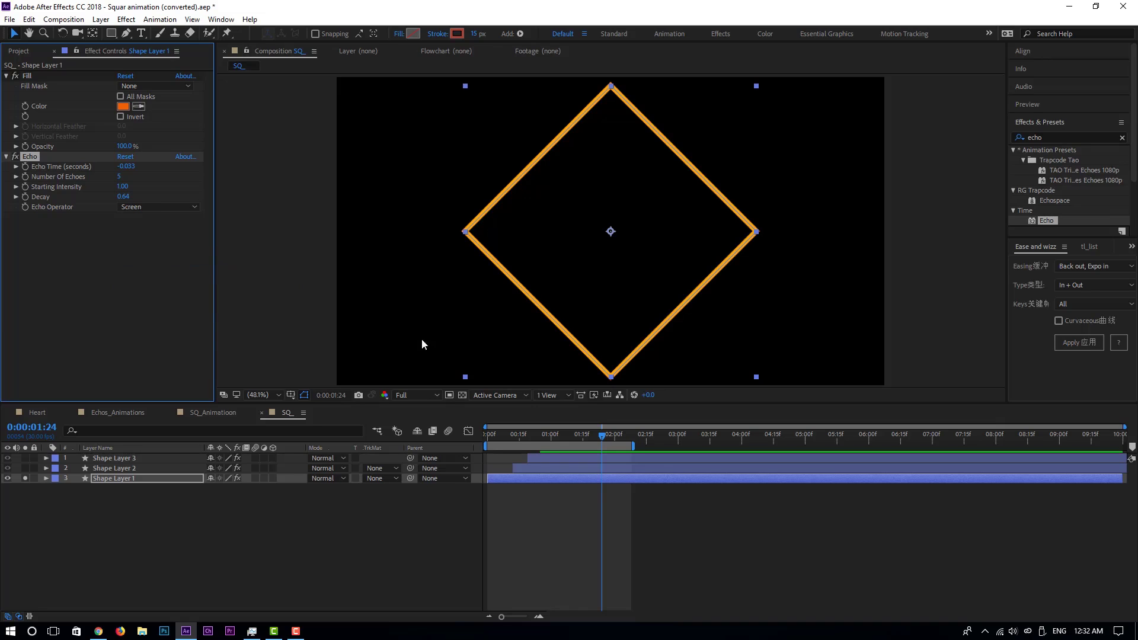
left_click_drag(515, 436, 458, 439)
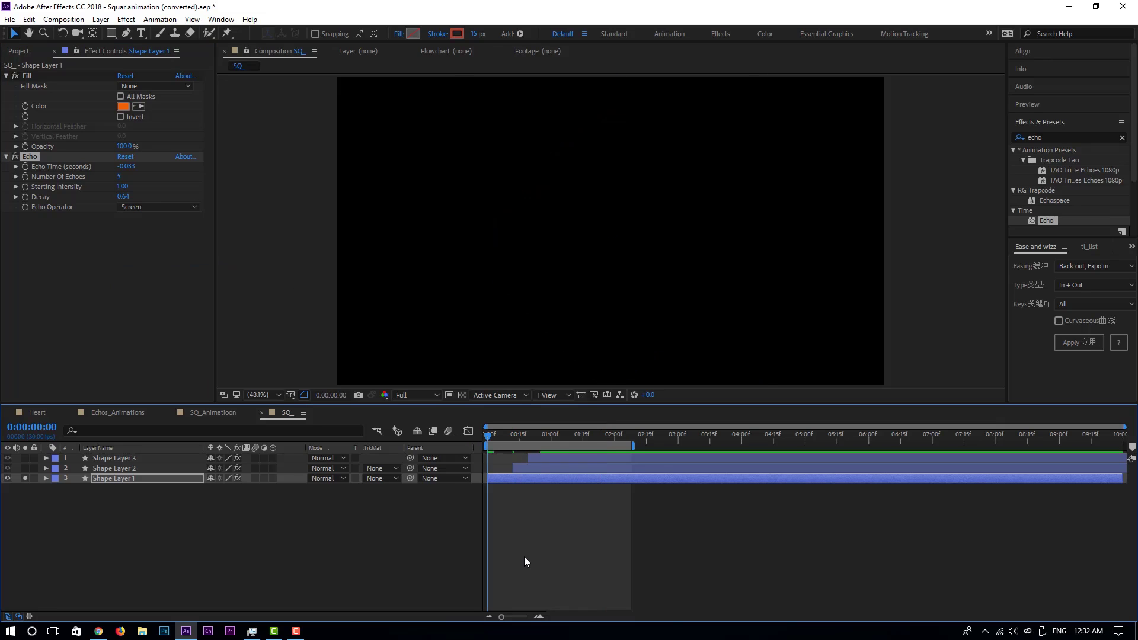
key("space")
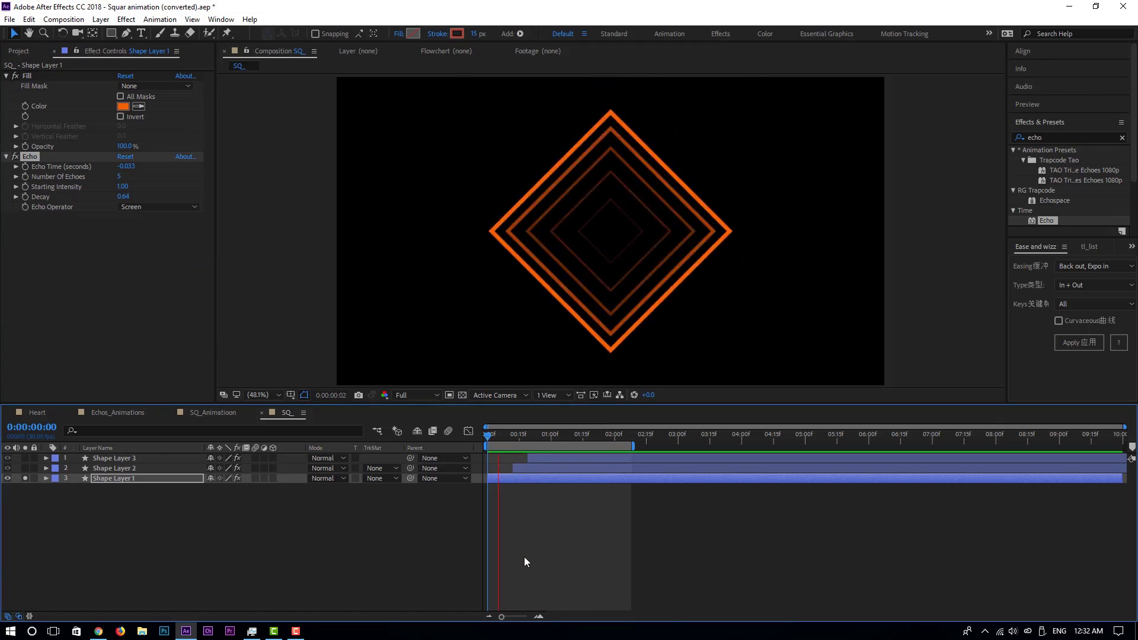
key("space")
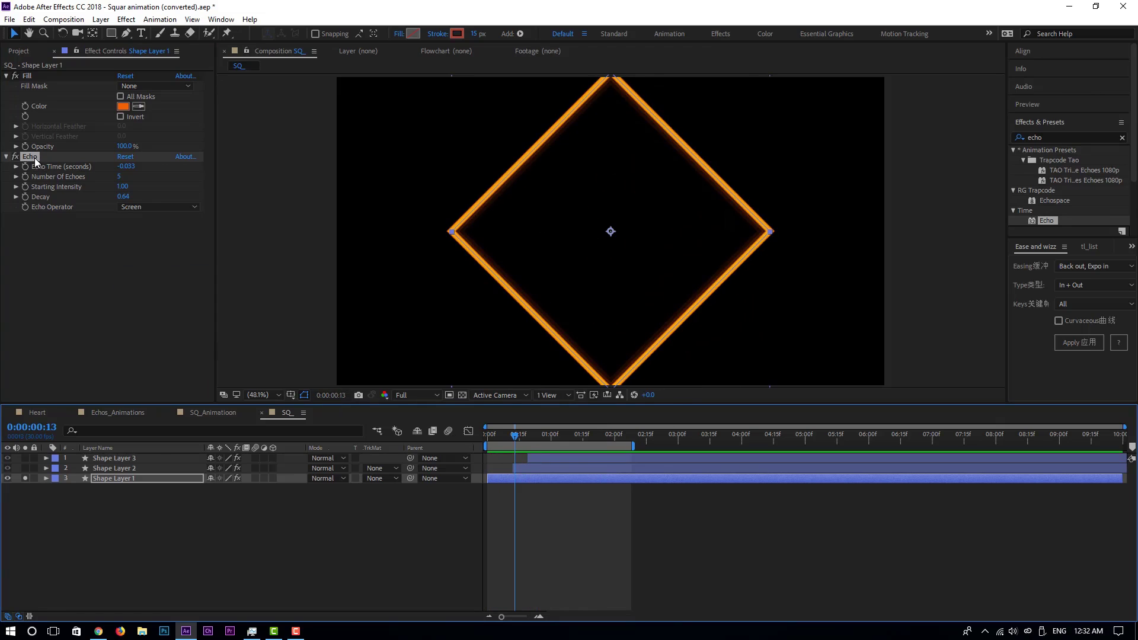
Apply the Echo effect to Shape Layer 2, unsolo Shape Layer 1, and check the animation with all layers shown
left_click(517, 467)
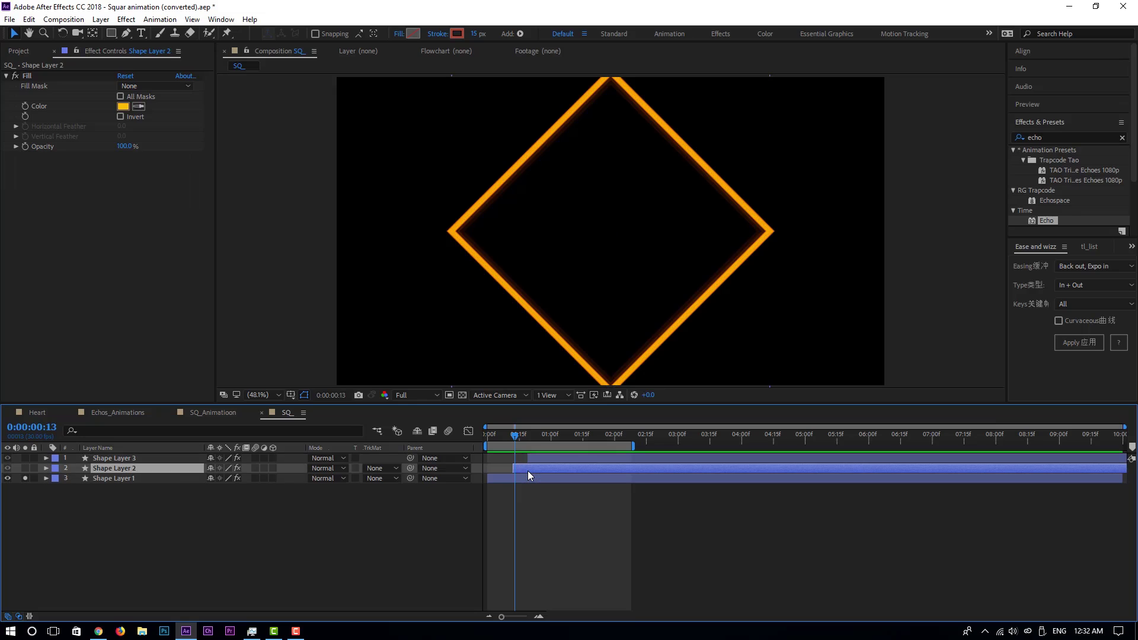
key("ctrl+alt+shift+e")
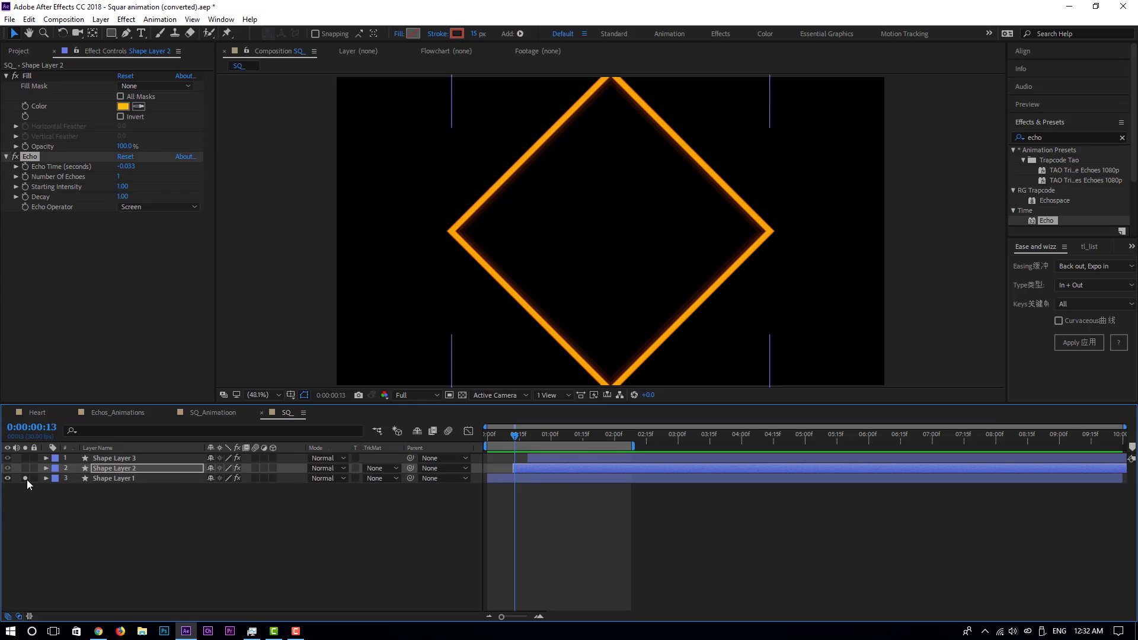
key("space")
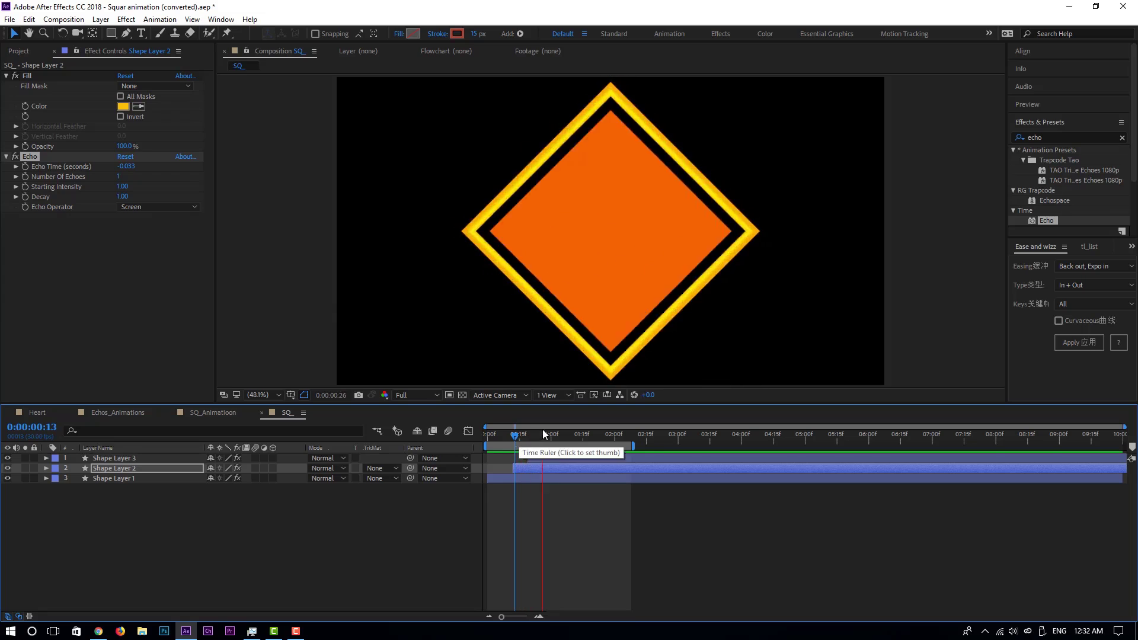
left_click_drag(528, 436, 572, 445)
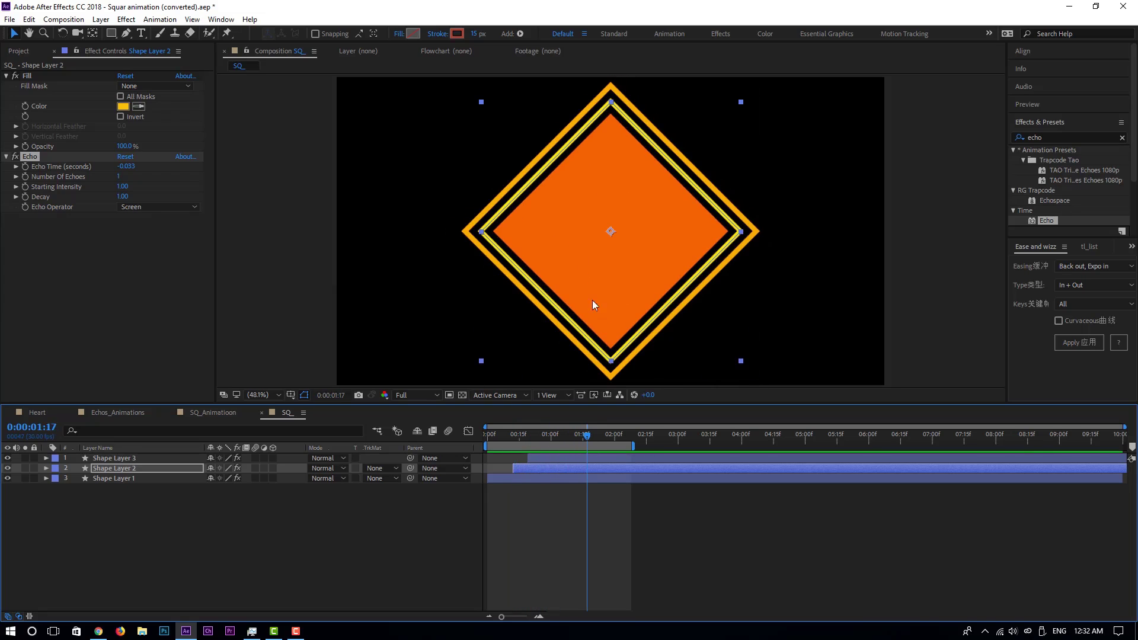
left_click_drag(546, 439, 523, 439)
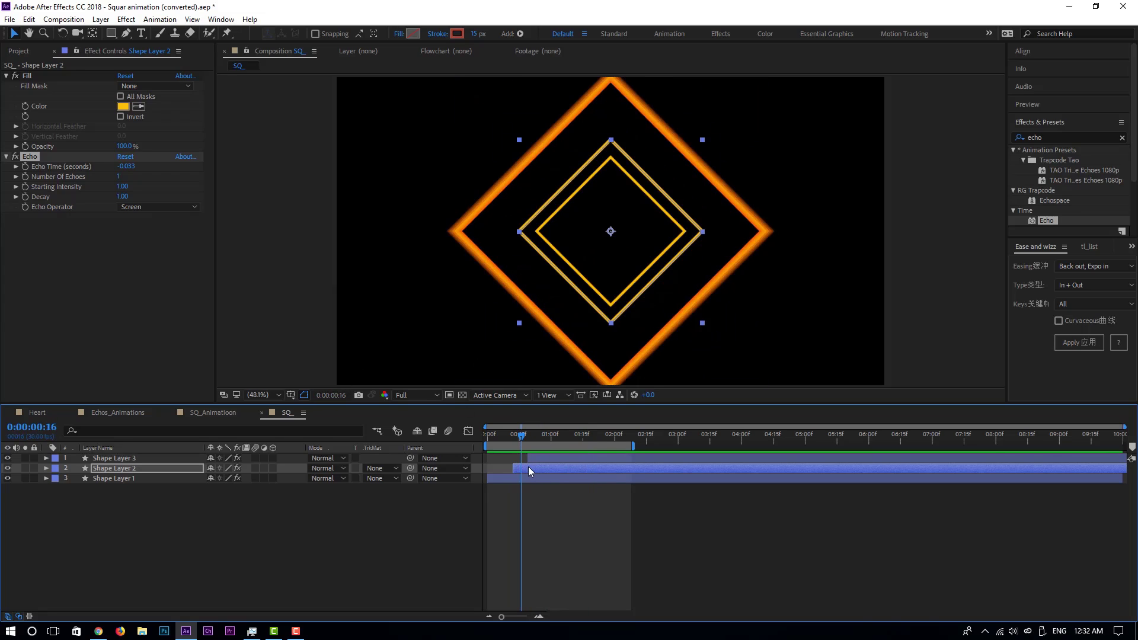
Set Shape Layer 2's Echo effect to 5 echoes with a Decay of 0.75, and preview the animation from the first frame
left_click(121, 177)
key("Return")
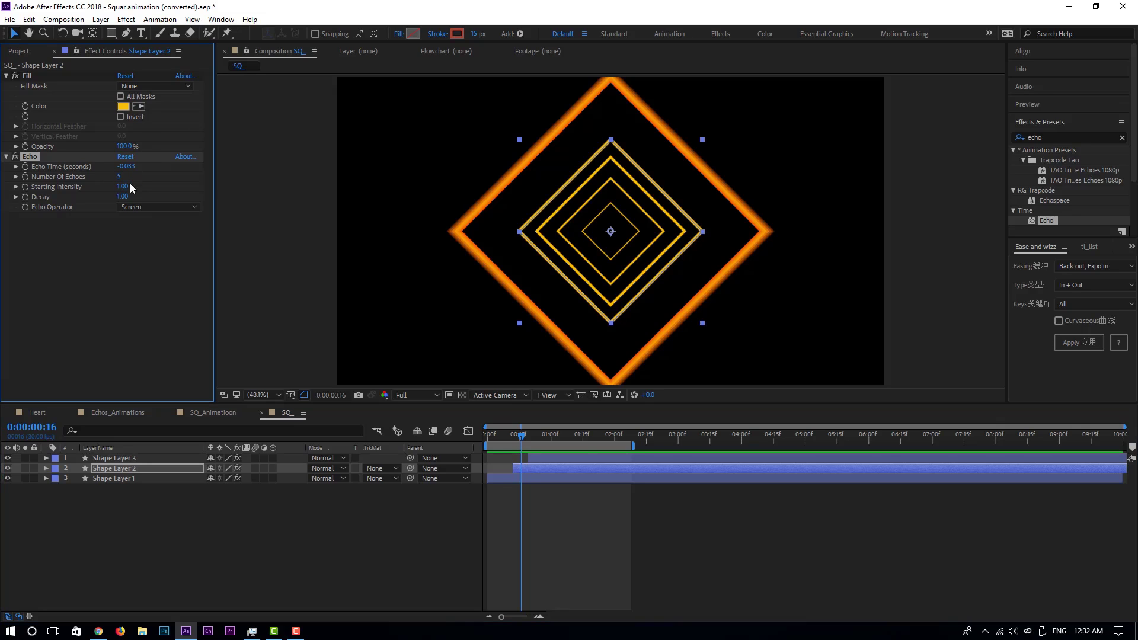
left_click_drag(122, 198, 109, 198)
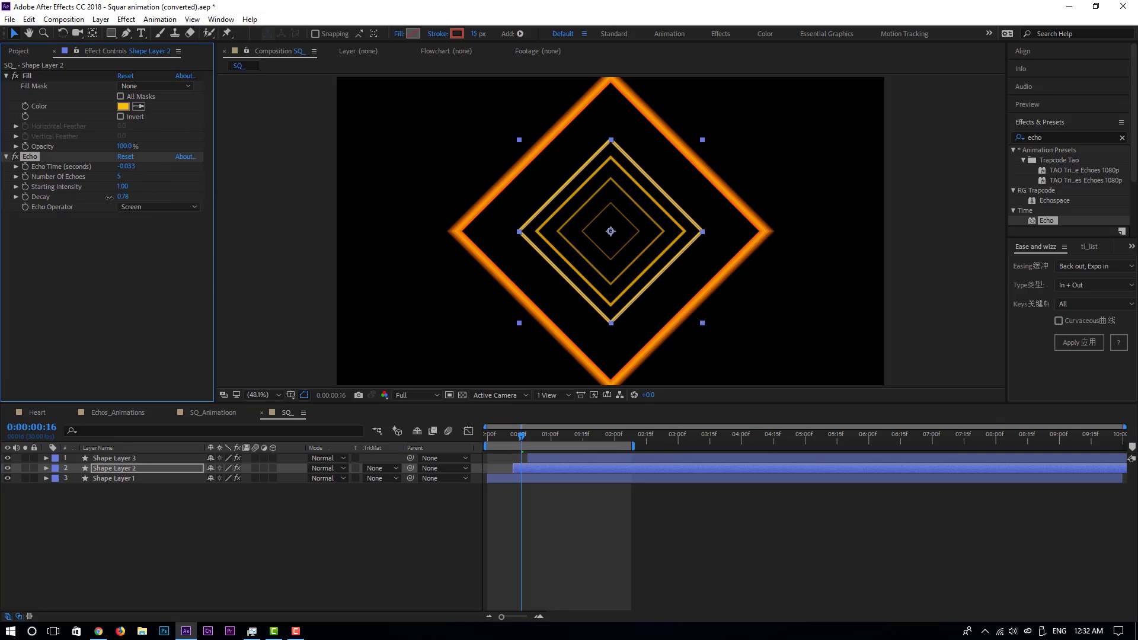
key("space")
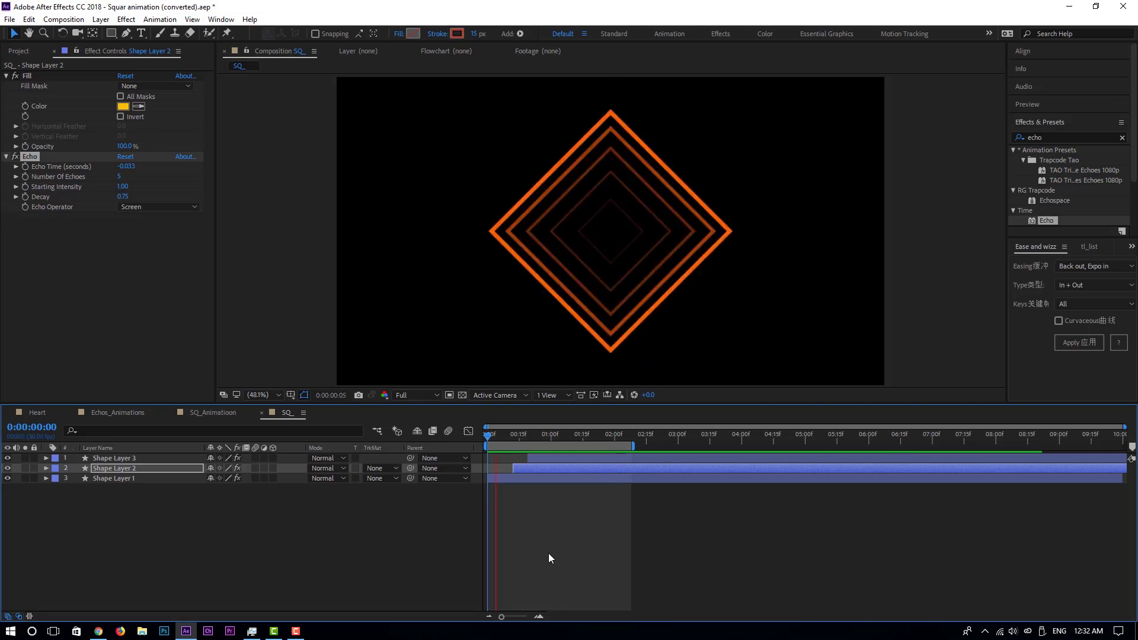
left_click_drag(599, 436, 585, 438)
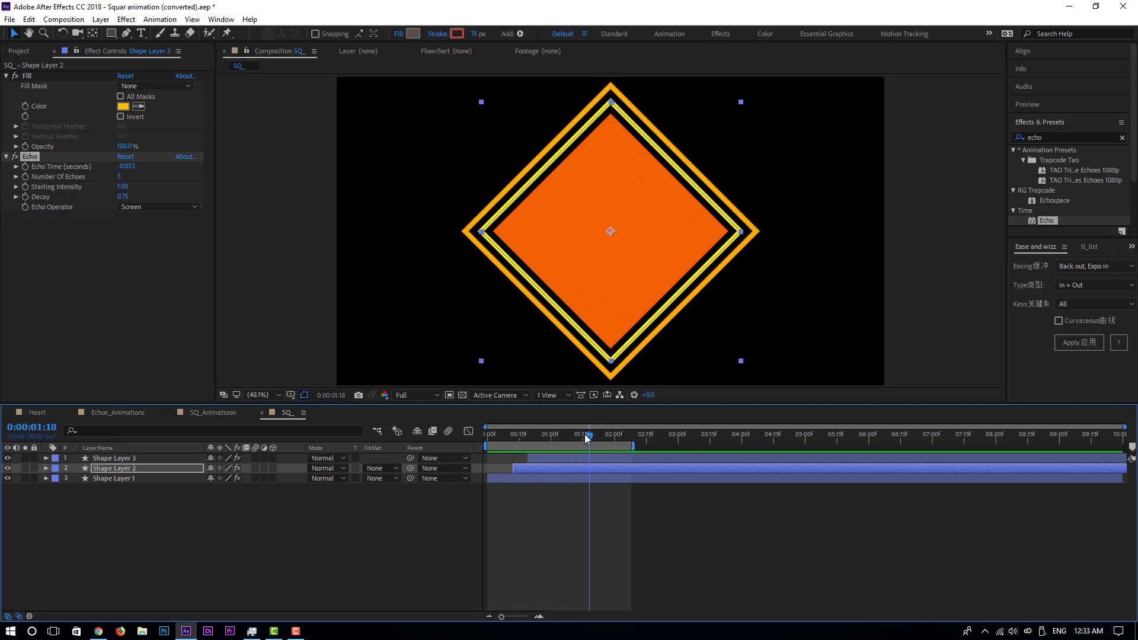
Apply the Venetian Blinds effect to Shape Layer 3
left_click(596, 461)
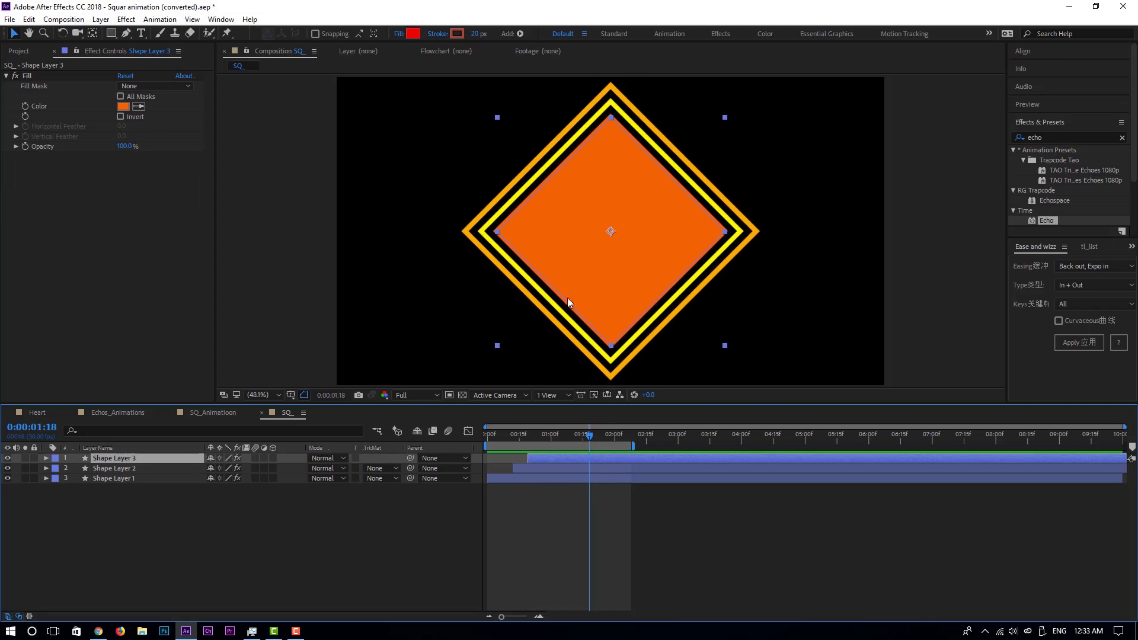
key("ctrl+space")
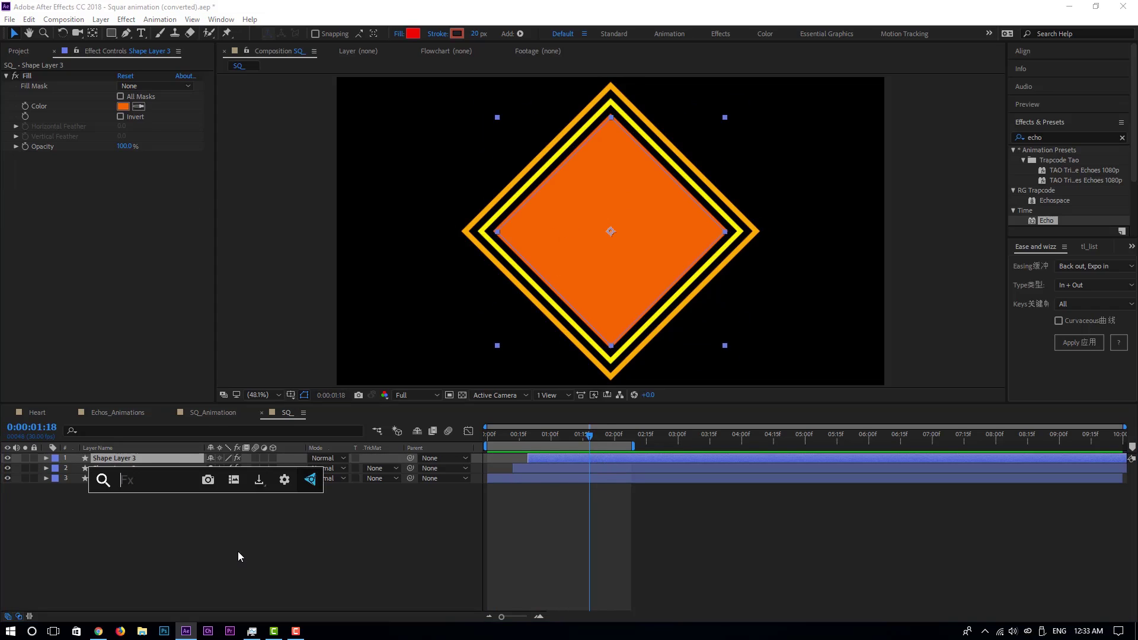
type("vene")
key("Return")
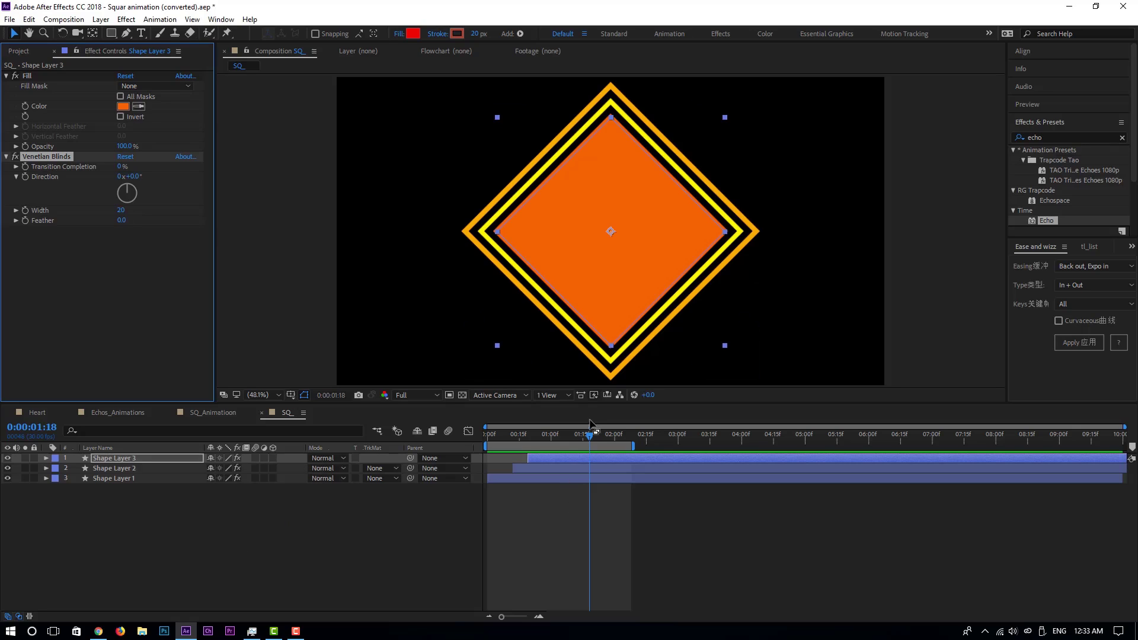
Keyframe Shape Layer 3's Transition Completion from 0% at 0:00:01:07 to 100% at 0:00:01:27
left_click_drag(587, 442, 565, 440)
key("u")
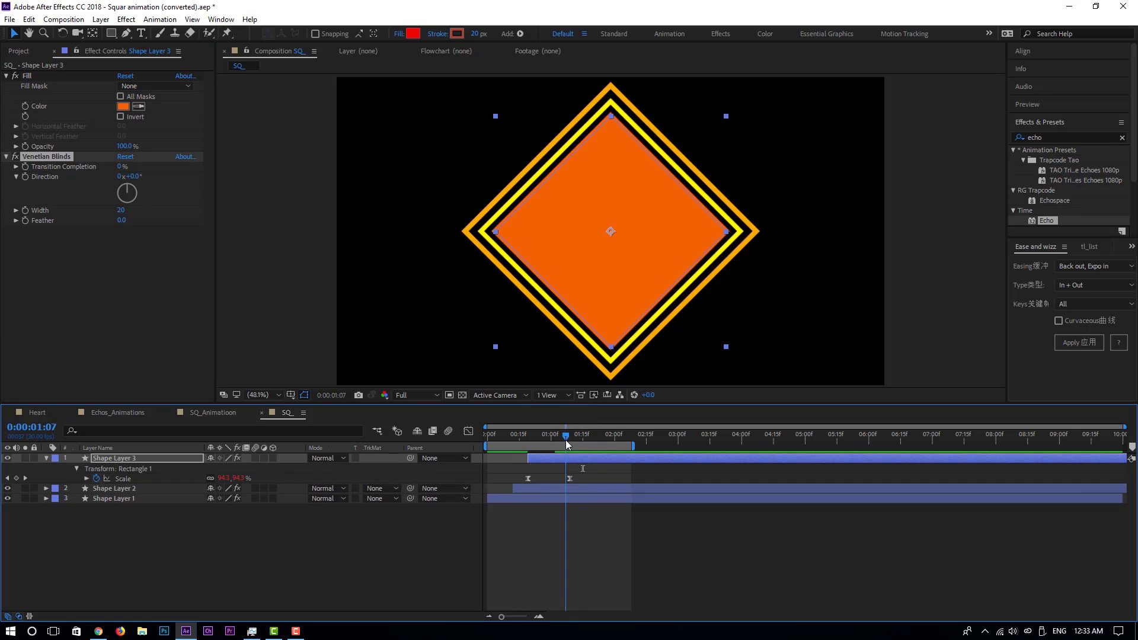
left_click(25, 166)
mouse_move(121, 170)
left_mouse_down()
mouse_move(261, 171)
mouse_move(109, 175)
left_mouse_up()
key("space")
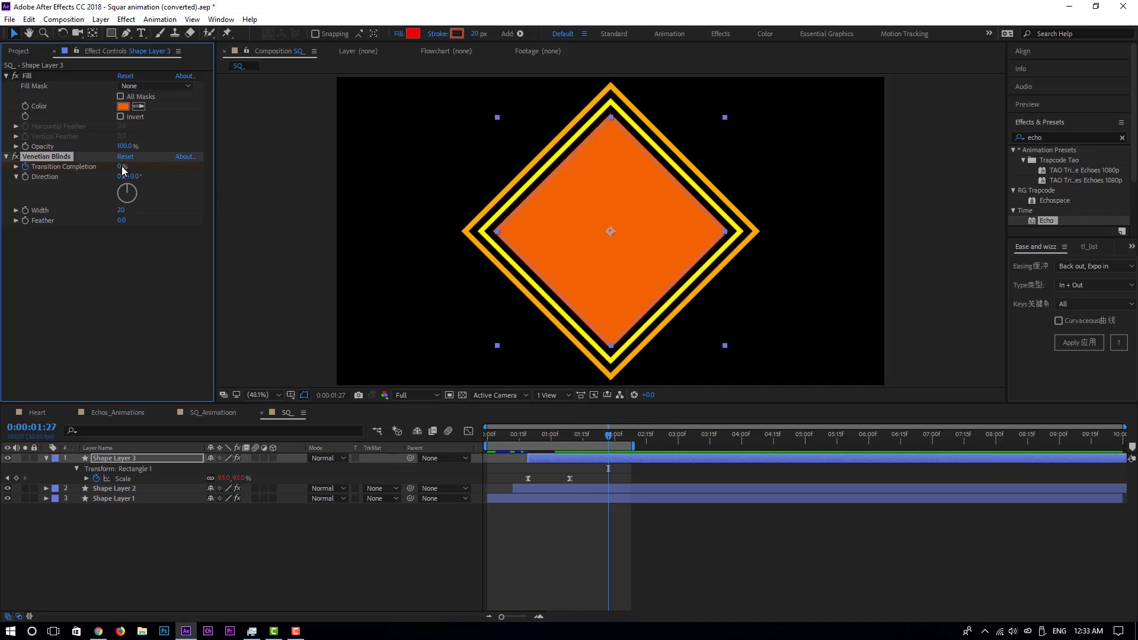
left_click_drag(172, 169, 208, 170)
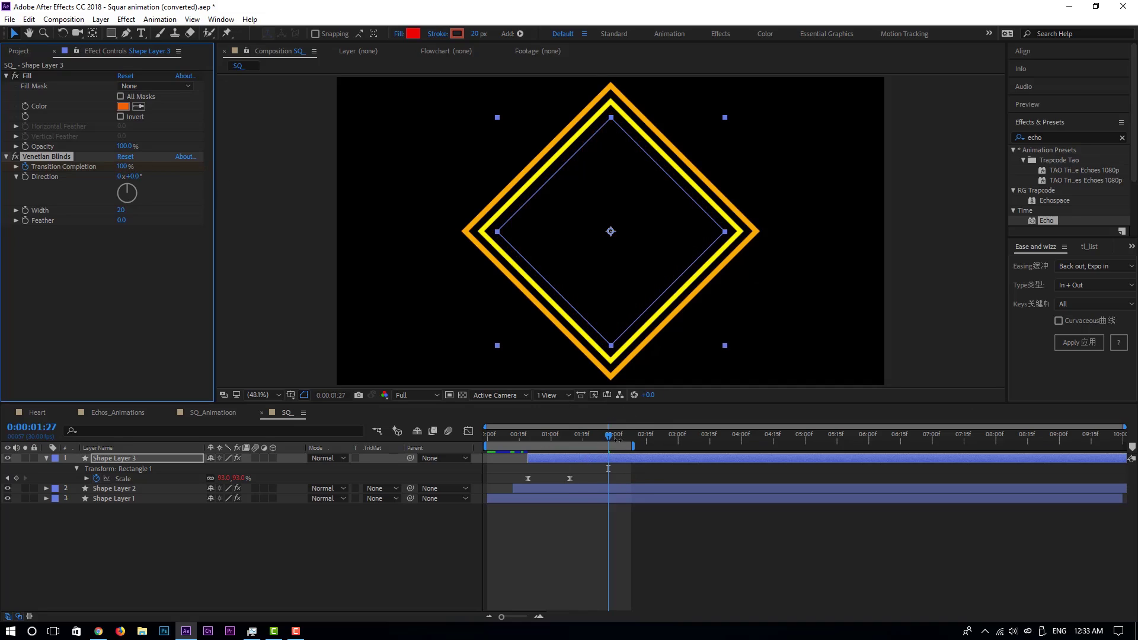
Apply Easy Ease to both Transition Completion keyframes on Shape Layer 3 and preview the animation from the first frame
key("u")
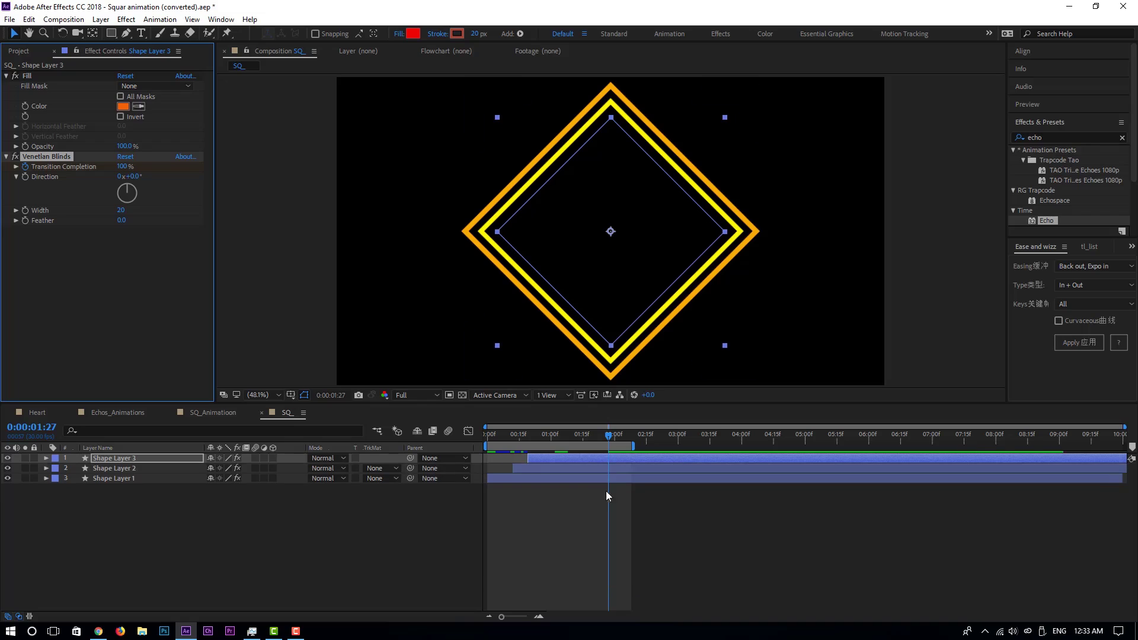
left_click_drag(622, 504, 557, 506)
key("F9")
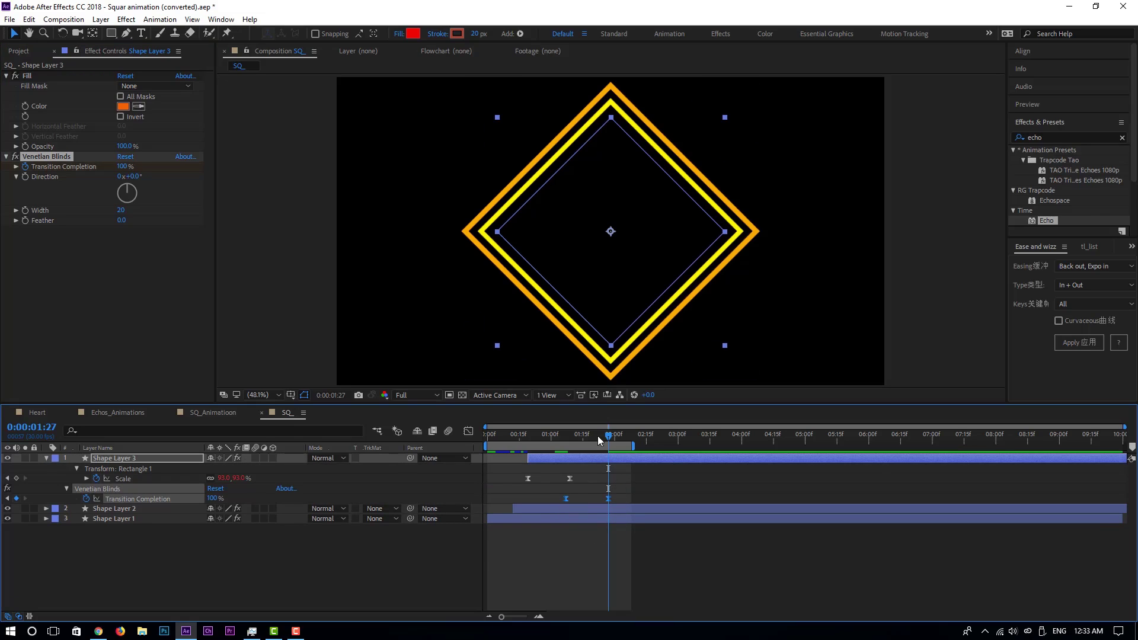
left_click_drag(504, 437, 485, 437)
key("space")
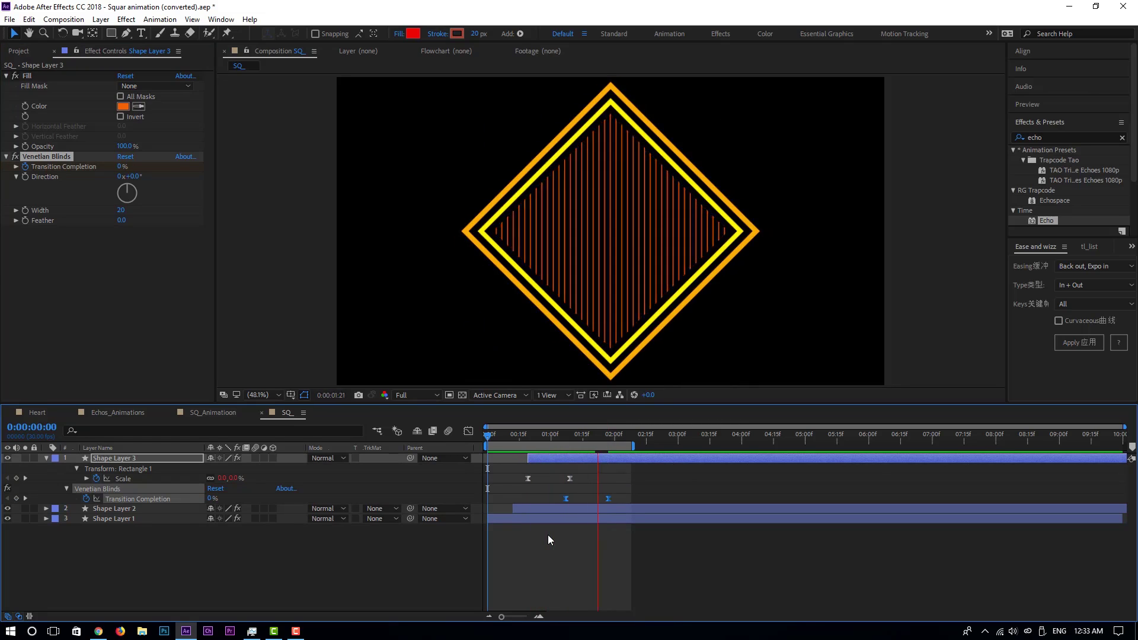
key("space")
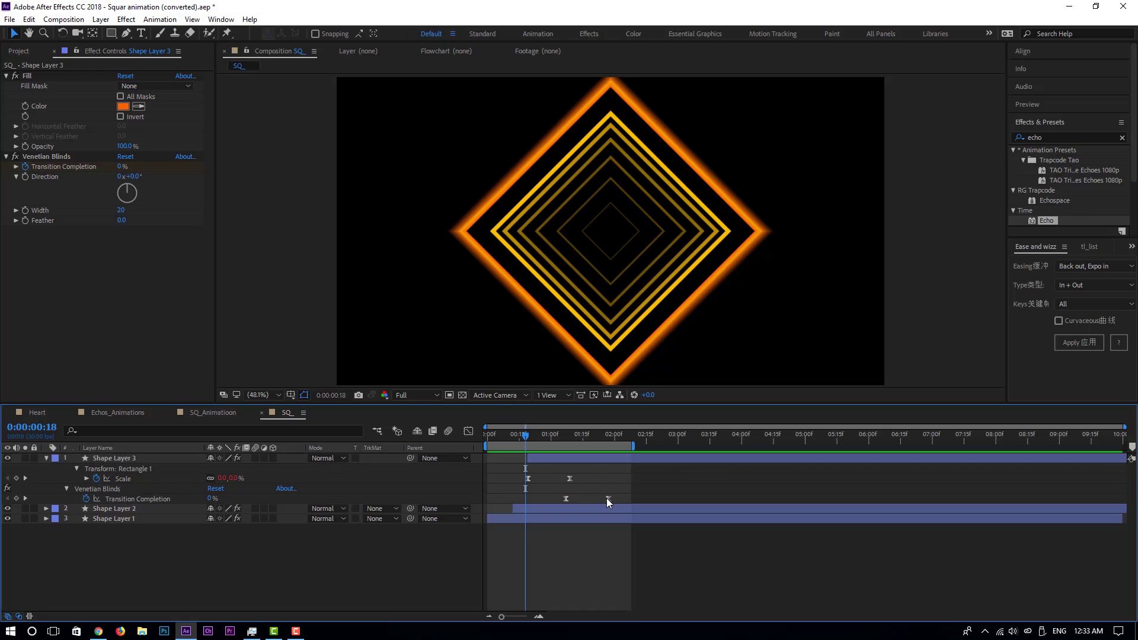
Move Shape Layer 3's last Transition Completion keyframe earlier, to about 0:00:01:21, and preview the animation
left_click_drag(608, 499, 596, 500)
key("space")
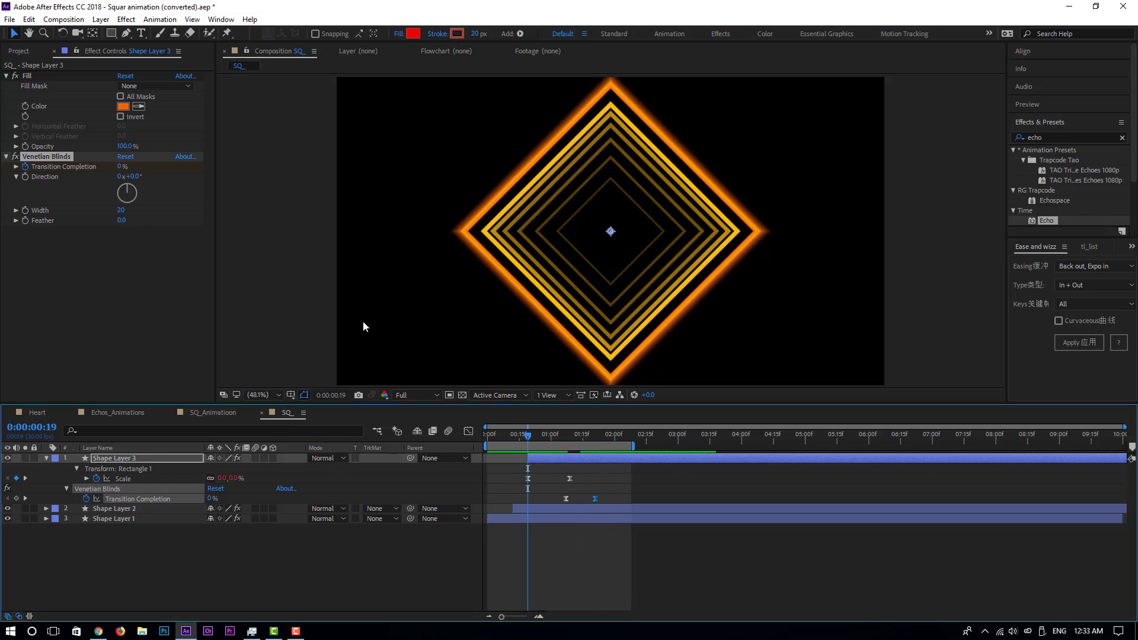
Set the Venetian Blinds width to 15 on Shape Layer 3 and preview the animation
left_click(122, 211)
type("15")
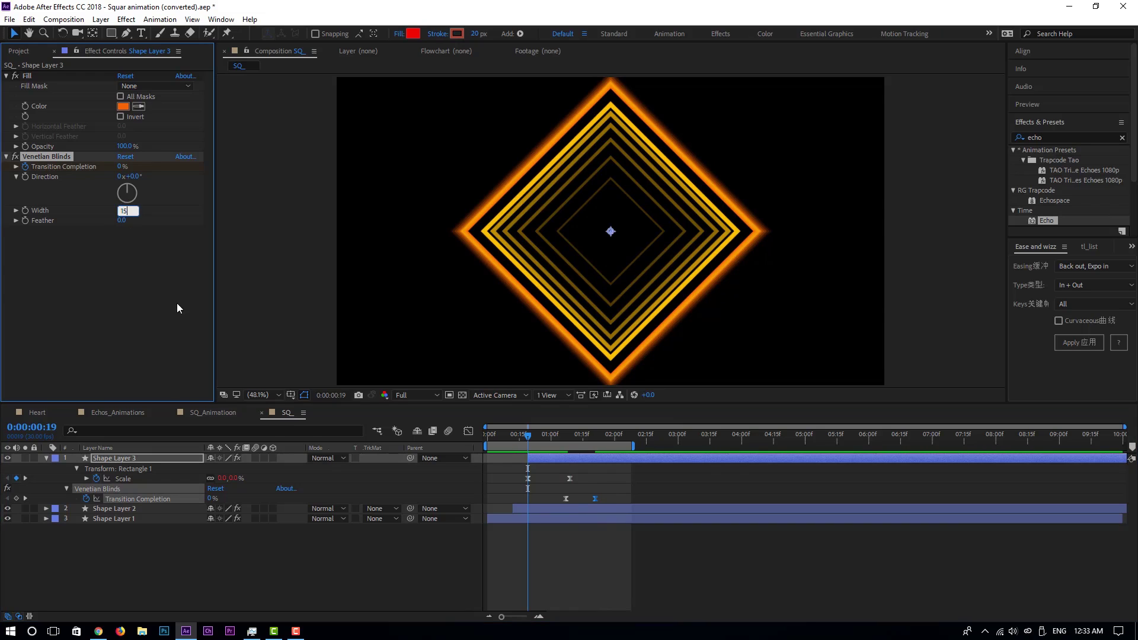
key("Return")
key("space")
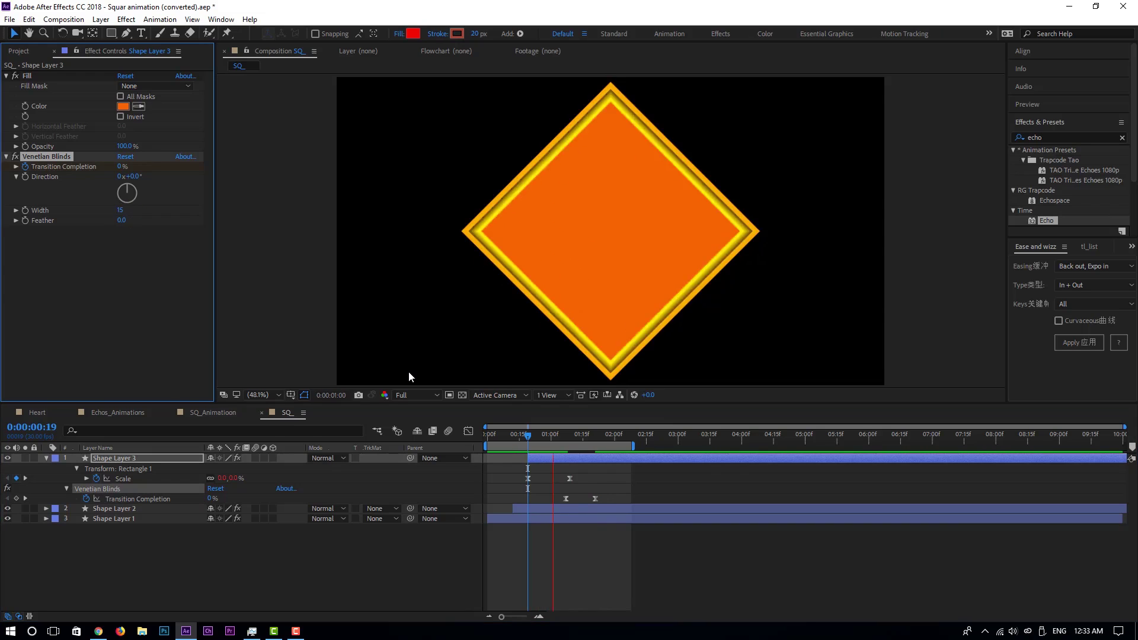
key("space")
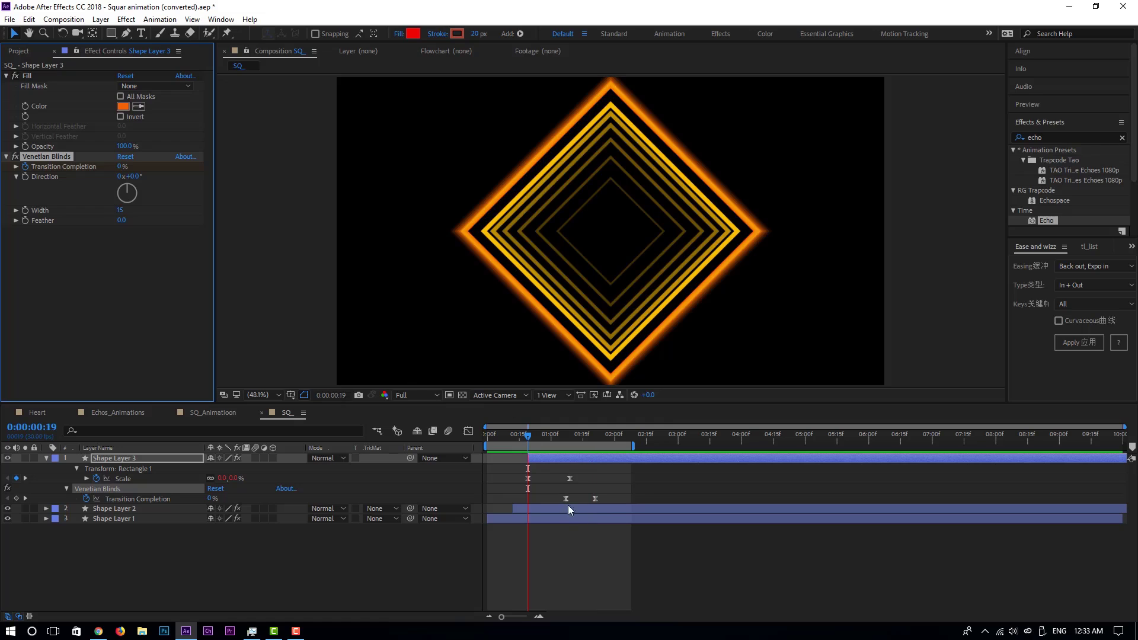
Move Shape Layer 3's last Transition Completion keyframe earlier, to 0:00:01:16, and preview the animation
left_click_drag(595, 499, 584, 502)
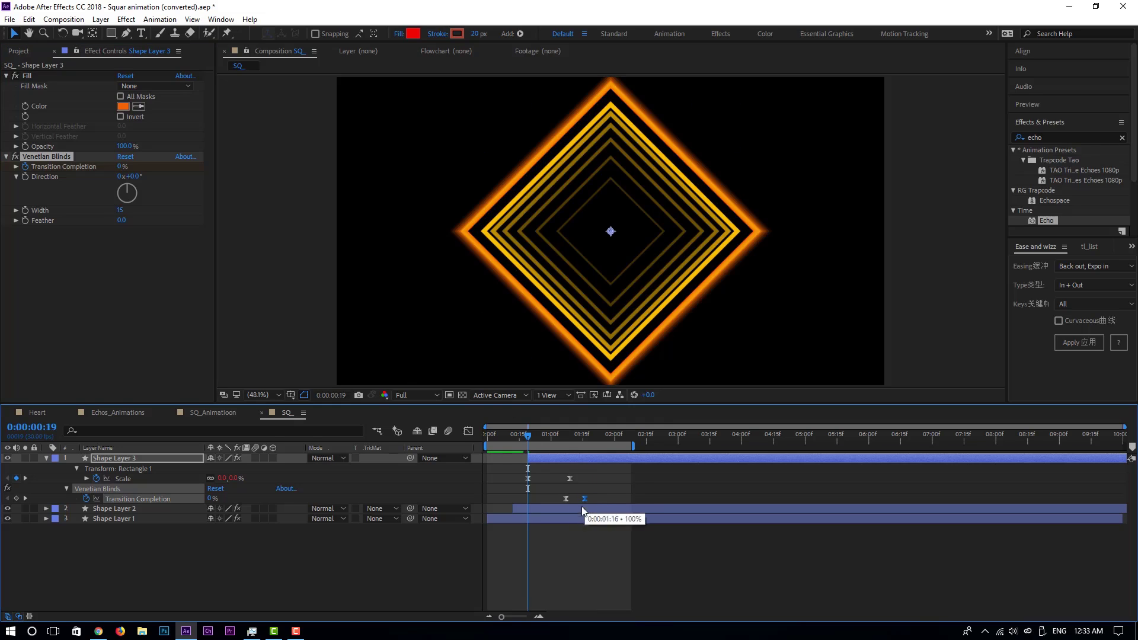
key("space")
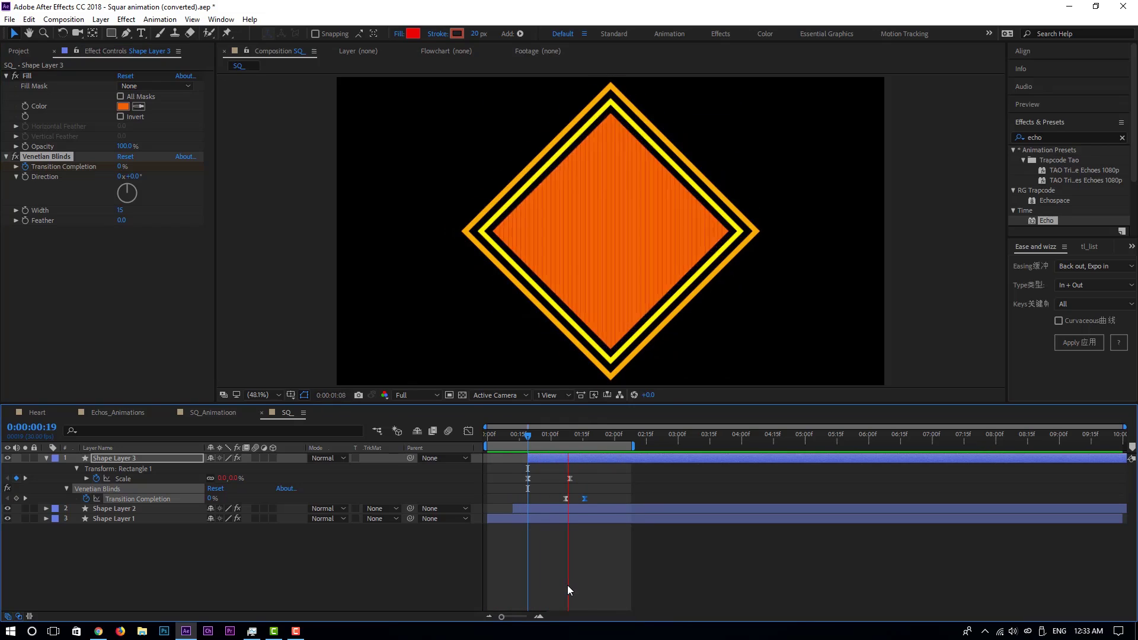
key("space")
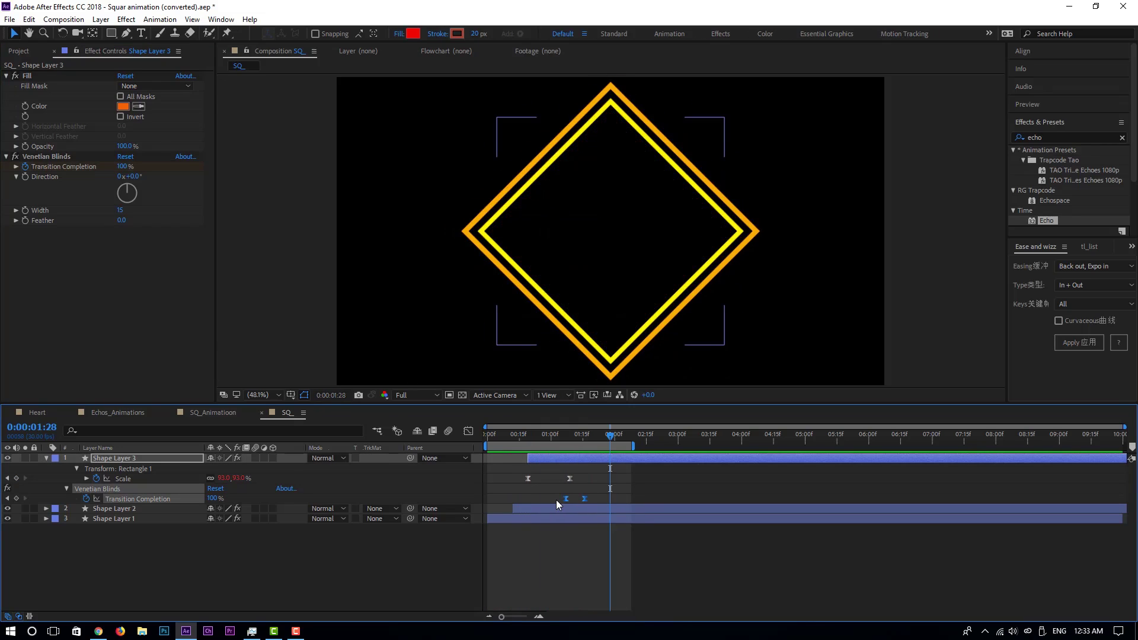
Copy Shape Layer 3's two Transition Completion keyframes onto Shape Layer 2 and Shape Layer 1, starting at 0:00:01:04
left_click(558, 500, "shift")
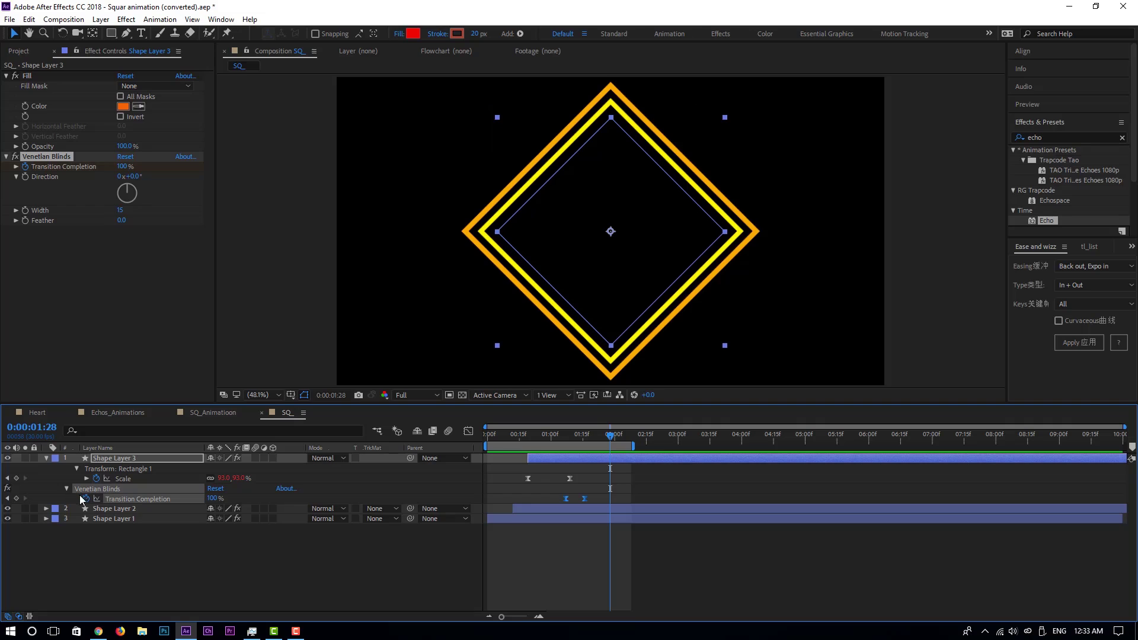
left_click(565, 437)
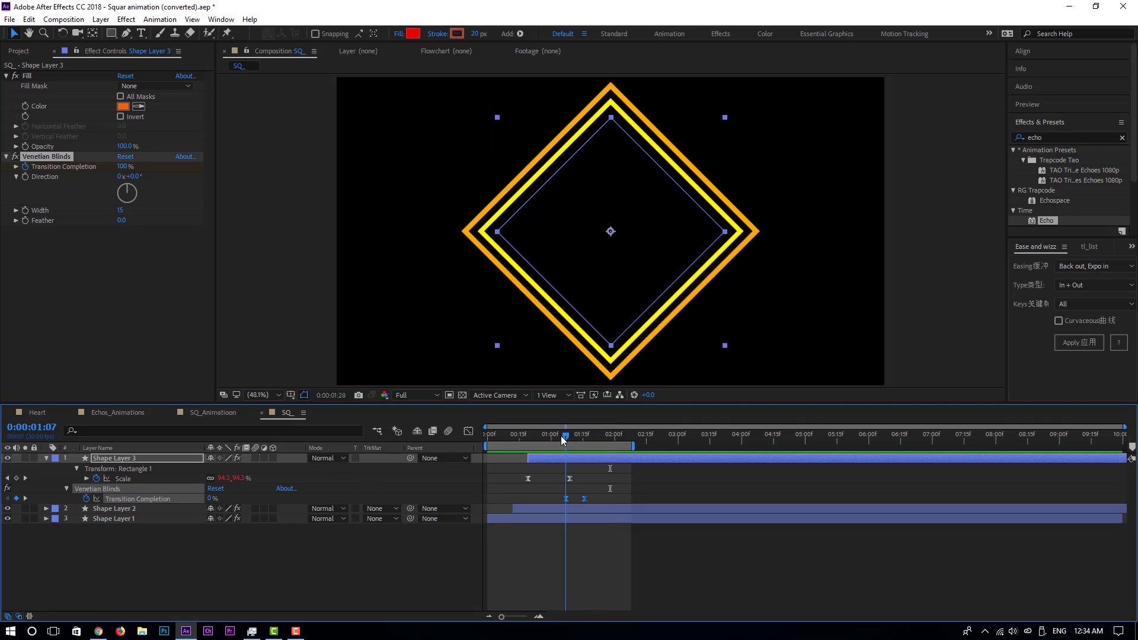
left_click(570, 508)
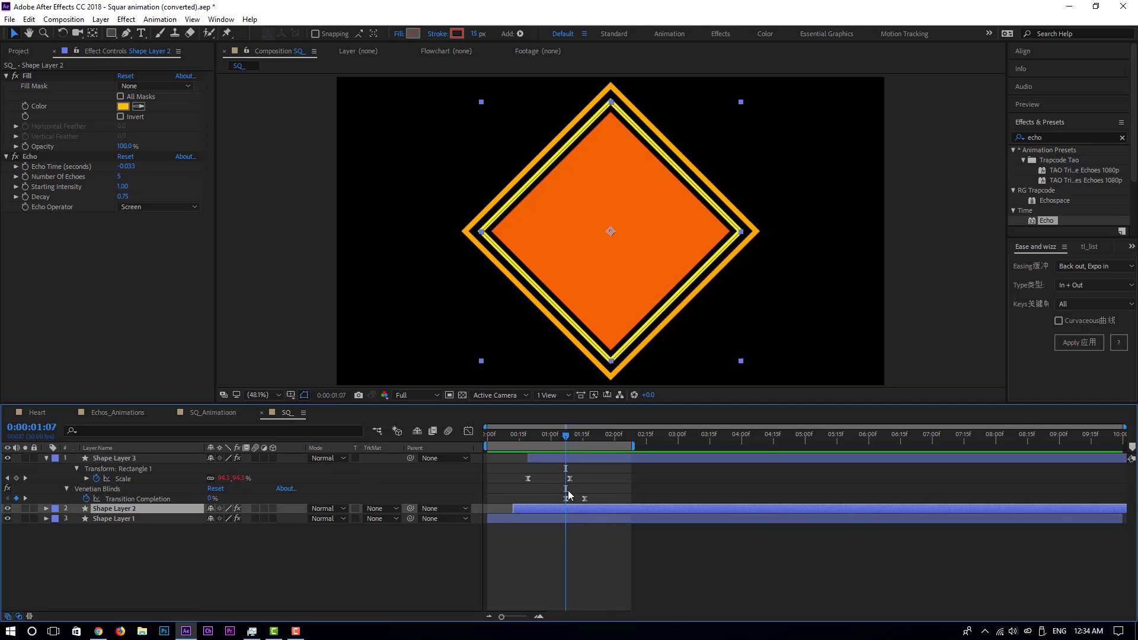
key("u")
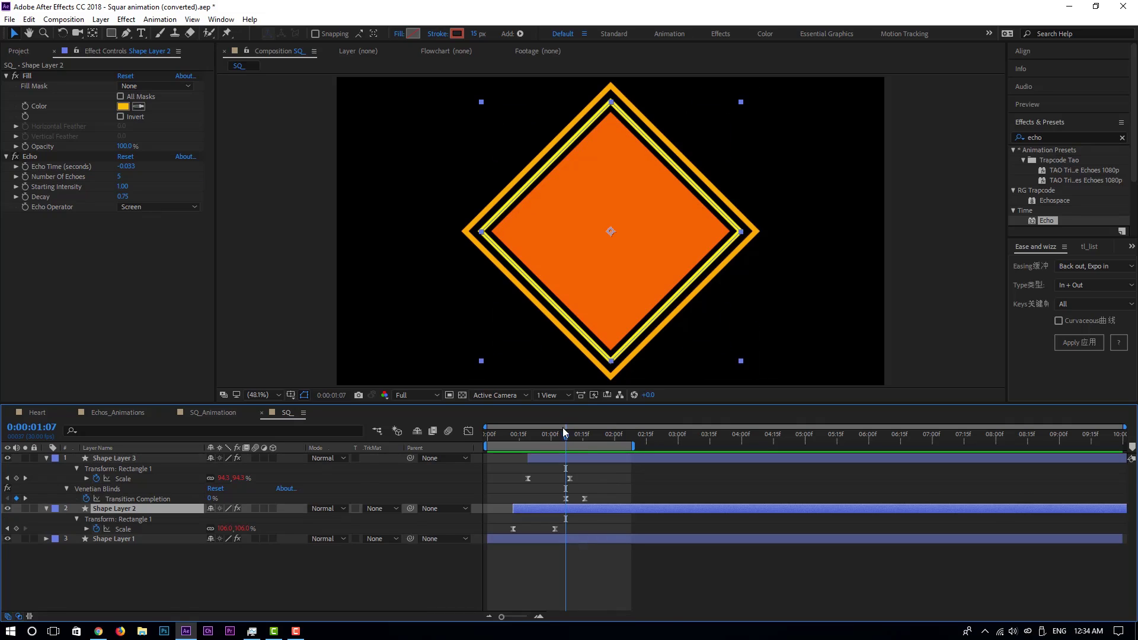
left_click_drag(565, 439, 560, 443)
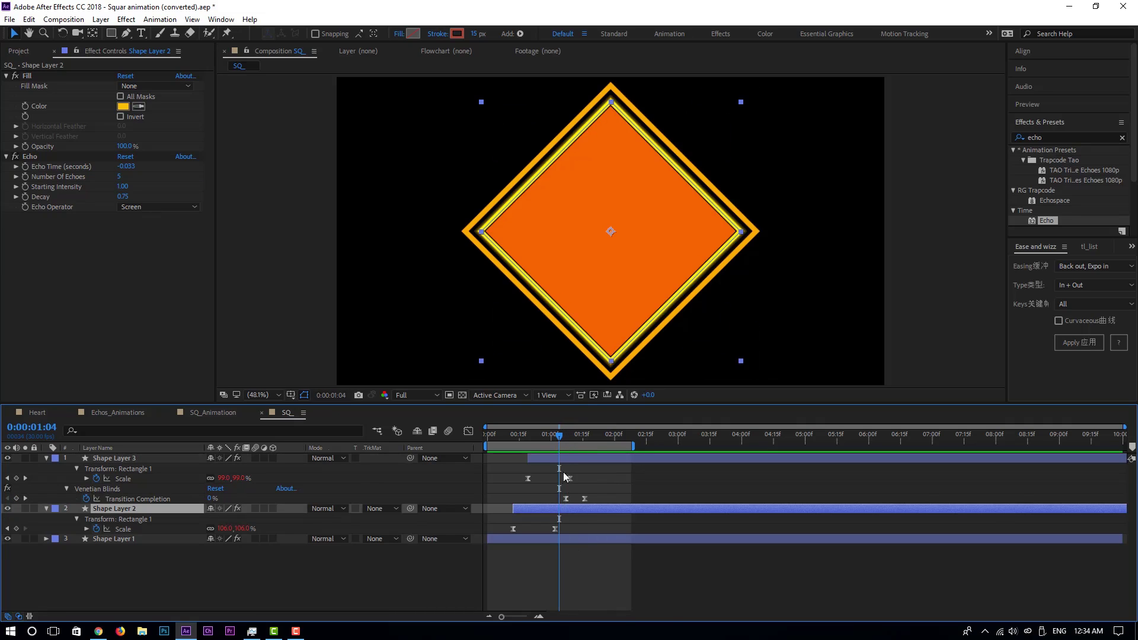
left_click(571, 548)
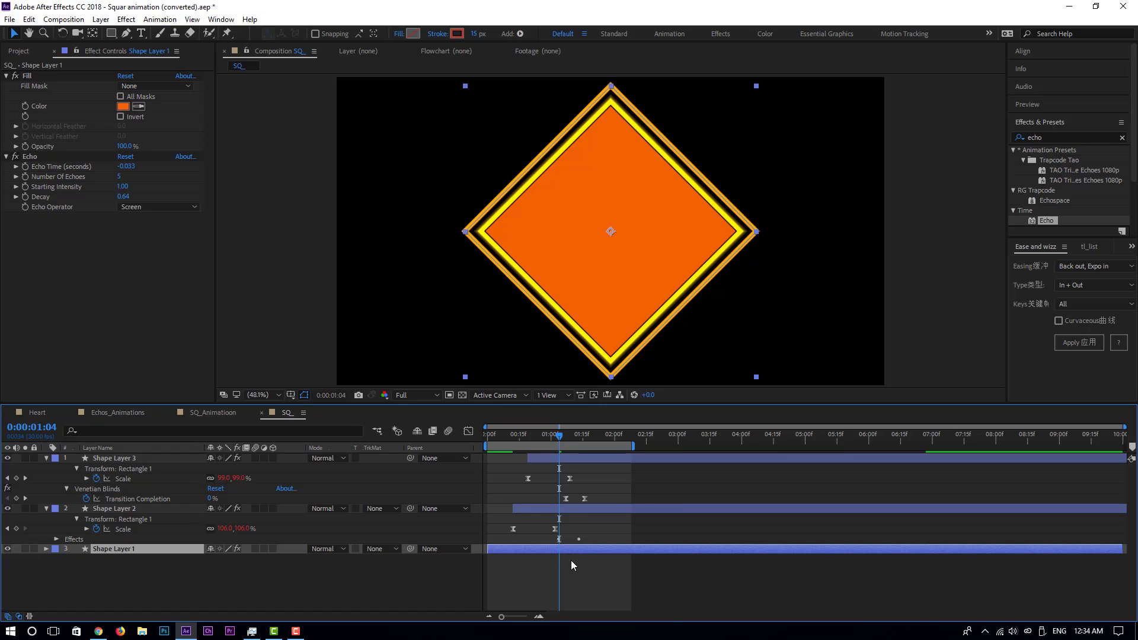
key("ctrl+v")
Set the Venetian Blinds width to 8 on both Shape Layer 1 and Shape Layer 2
left_click_drag(560, 440, 572, 446)
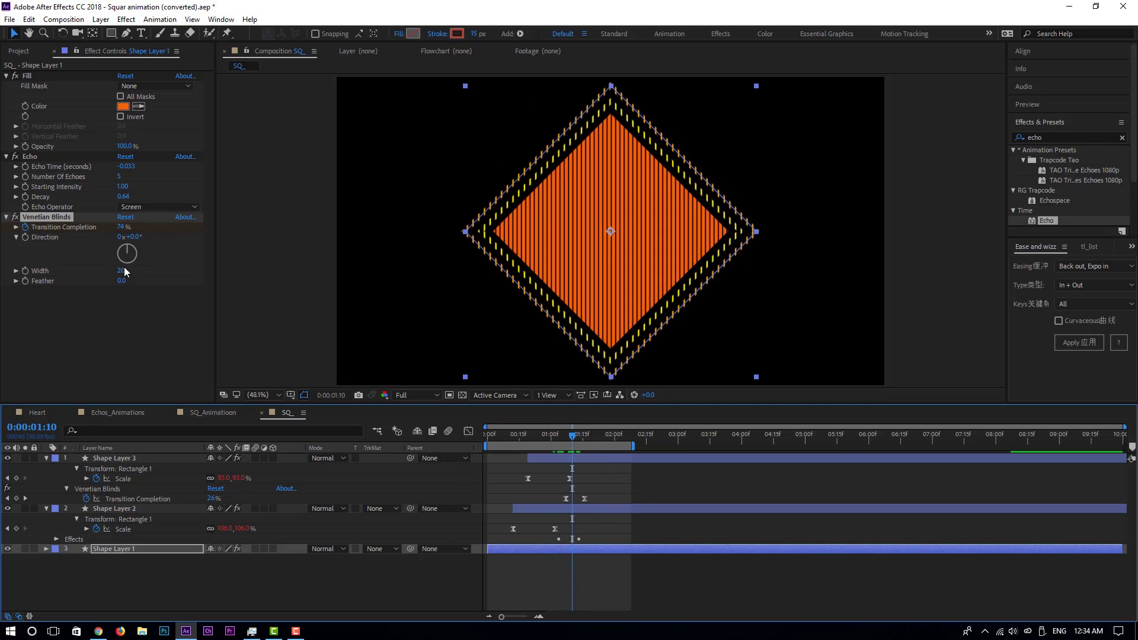
left_click_drag(125, 271, 113, 272)
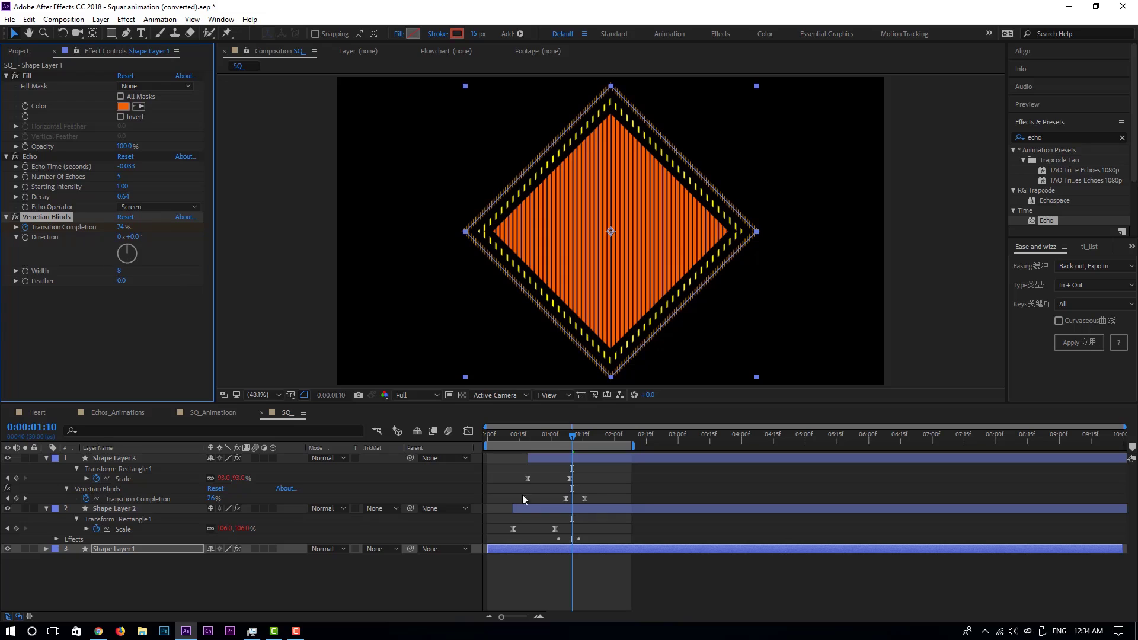
left_click(571, 508)
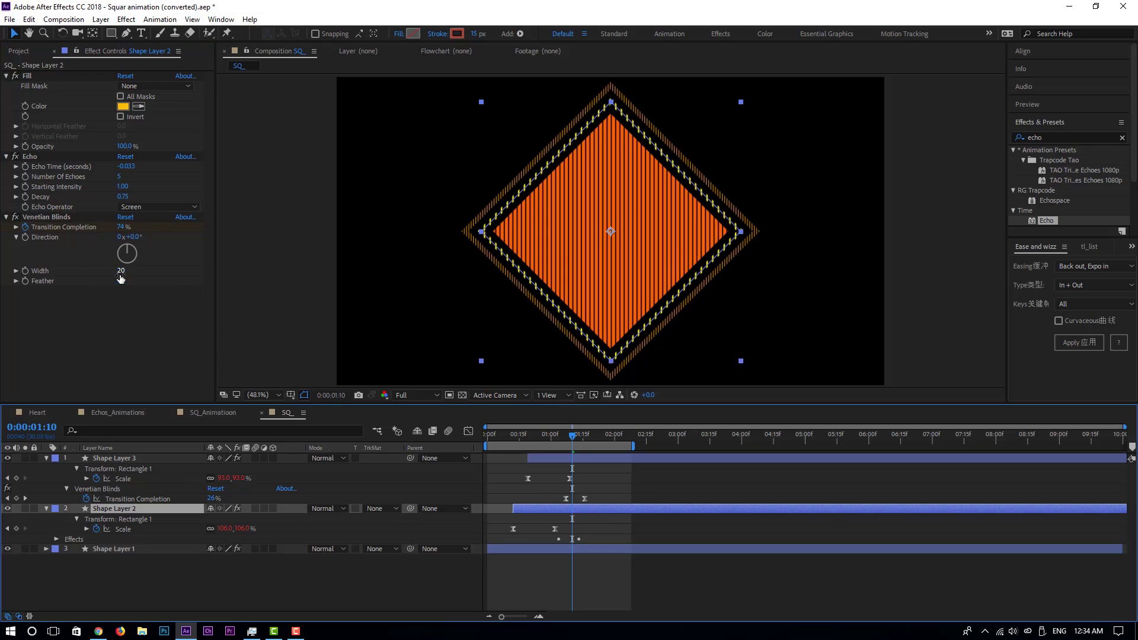
left_click_drag(120, 276, 113, 275)
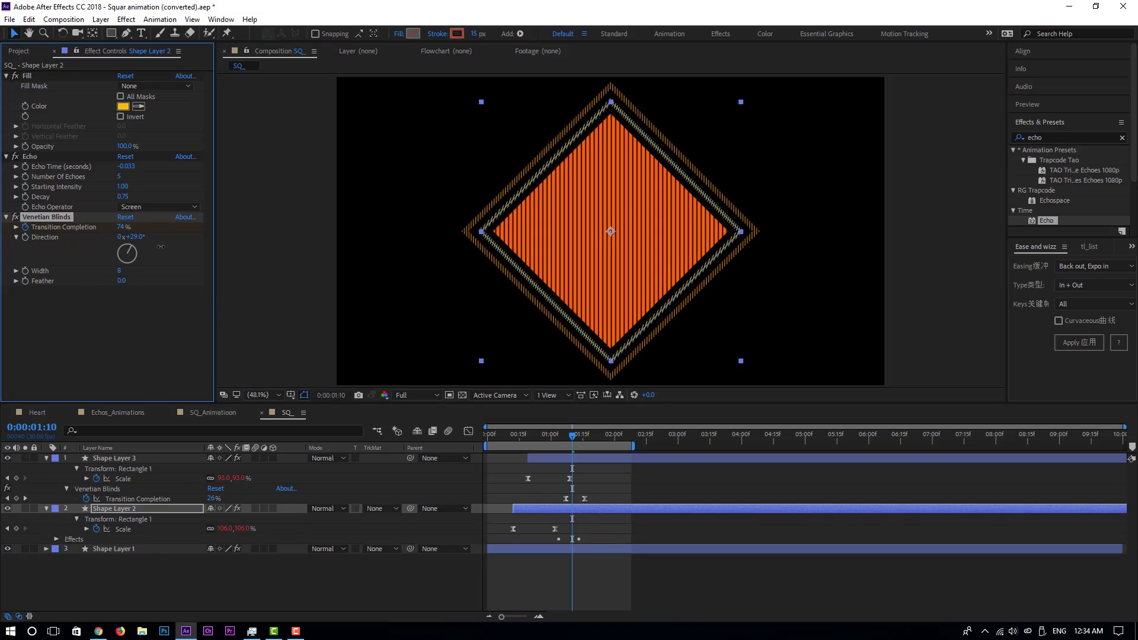
Set Shape Layer 2's Venetian Blinds direction to about 16° and preview the whole animation
left_click_drag(161, 247, 153, 246)
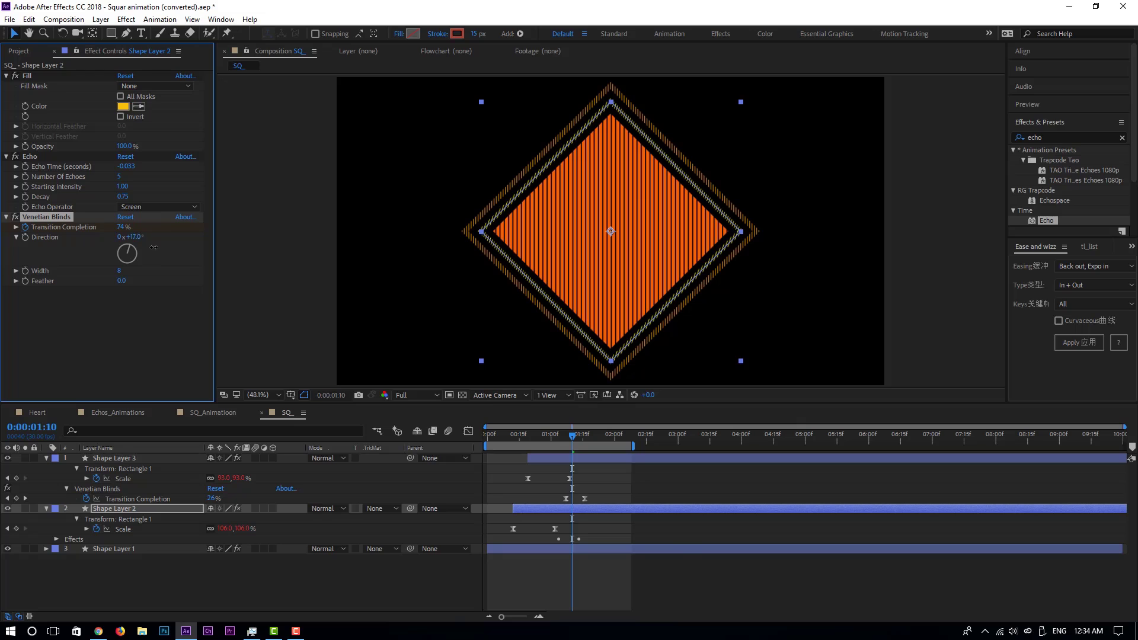
left_click(720, 571)
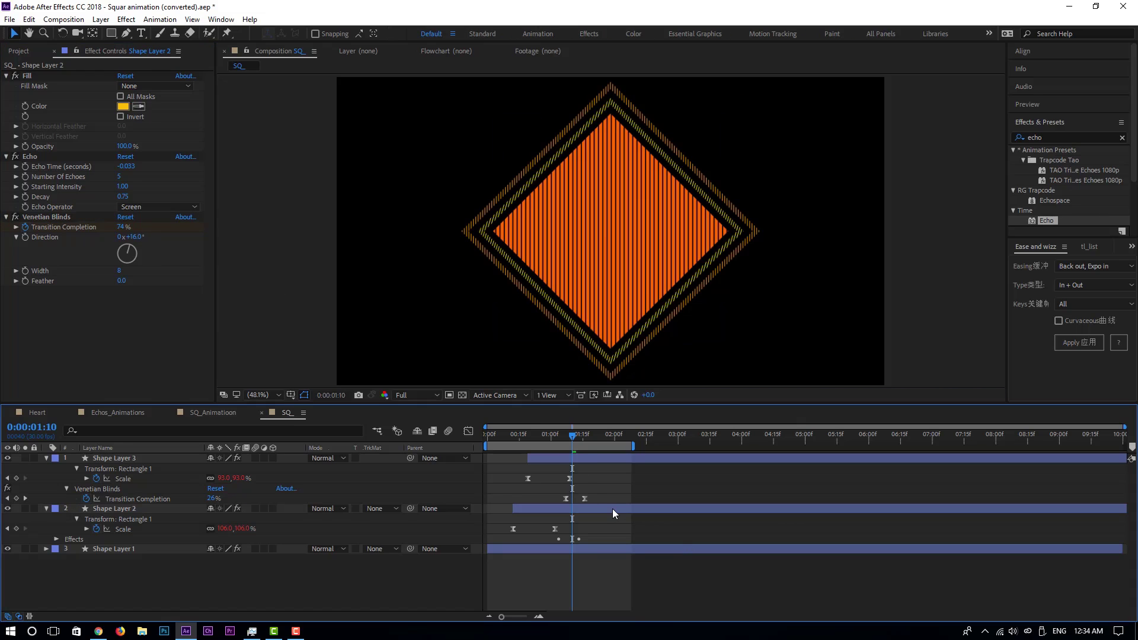
key("space")
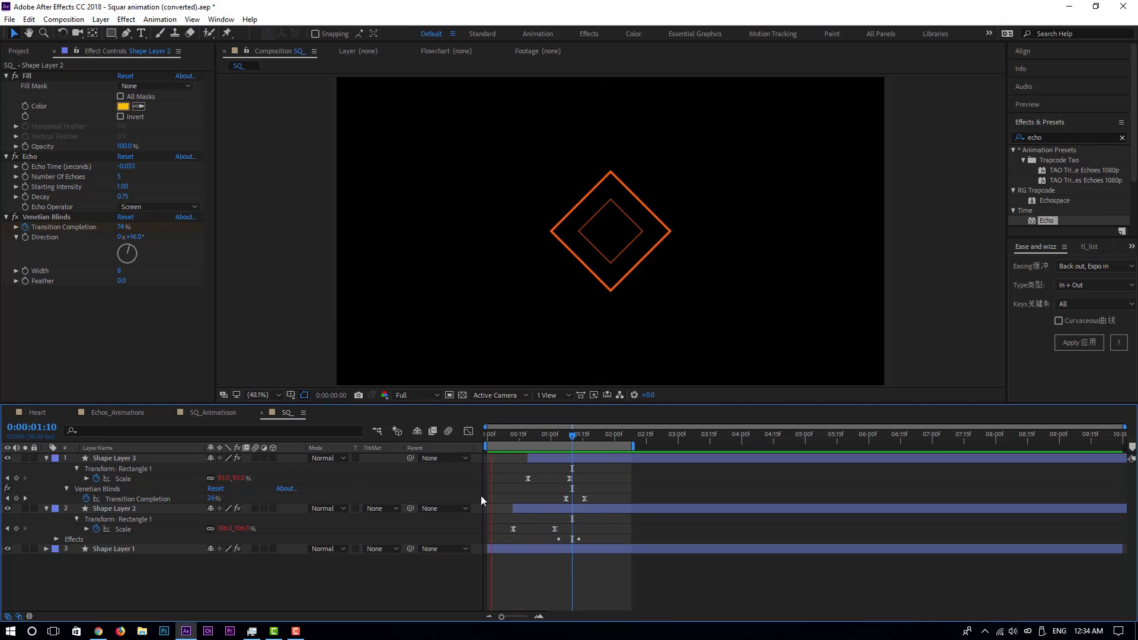
key("space")
Examine the example shapes in the Echos_Animations composition up to about 0:00:00:18, and return to frame 0:00:00:04 of SQ_
left_click(117, 414)
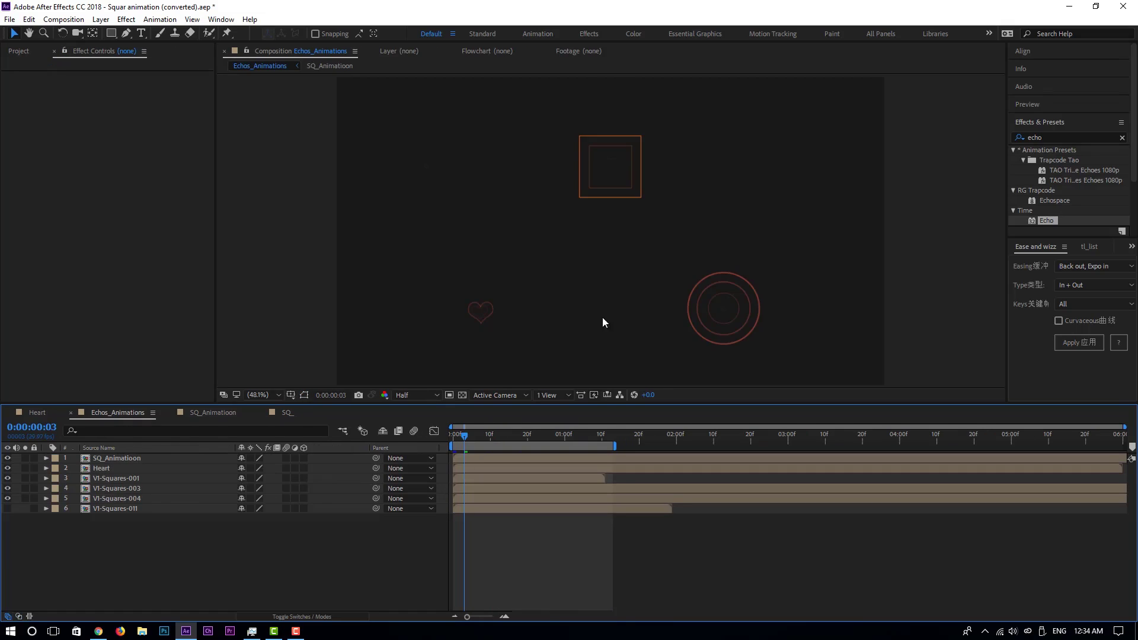
left_click_drag(483, 432, 521, 446)
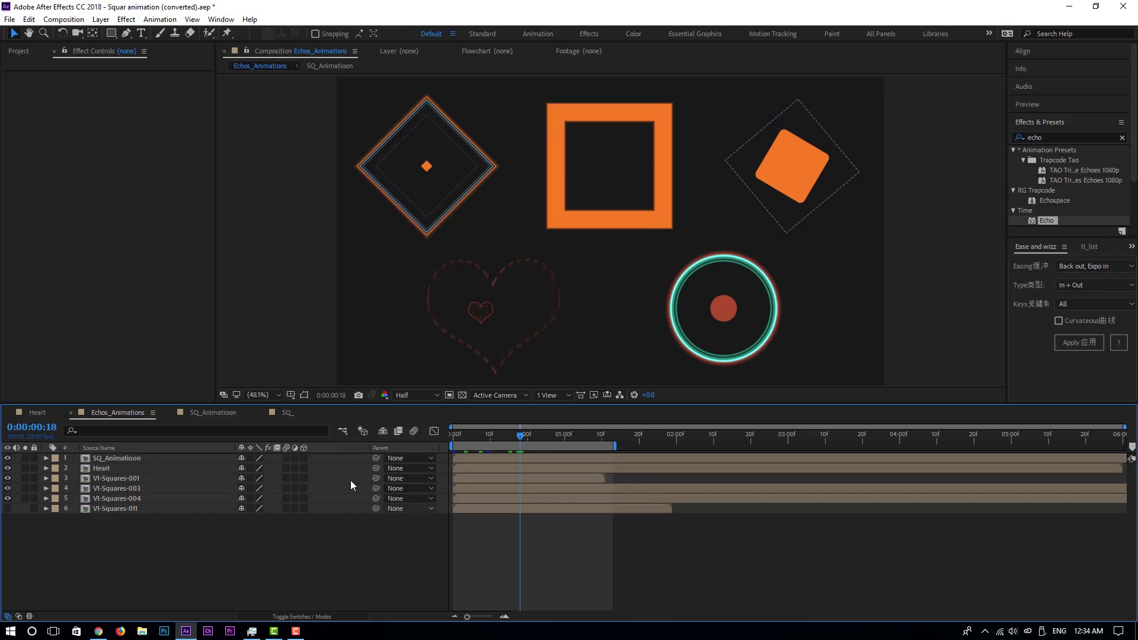
left_click(287, 413)
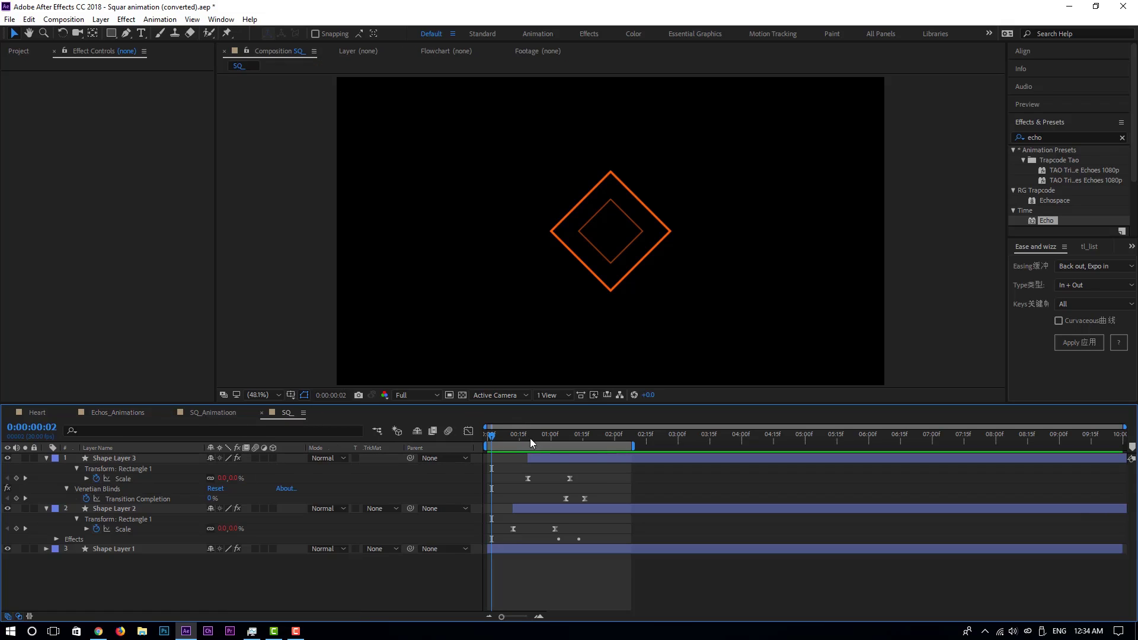
mouse_move(498, 435)
left_mouse_down()
mouse_move(584, 440)
mouse_move(495, 442)
left_mouse_up()
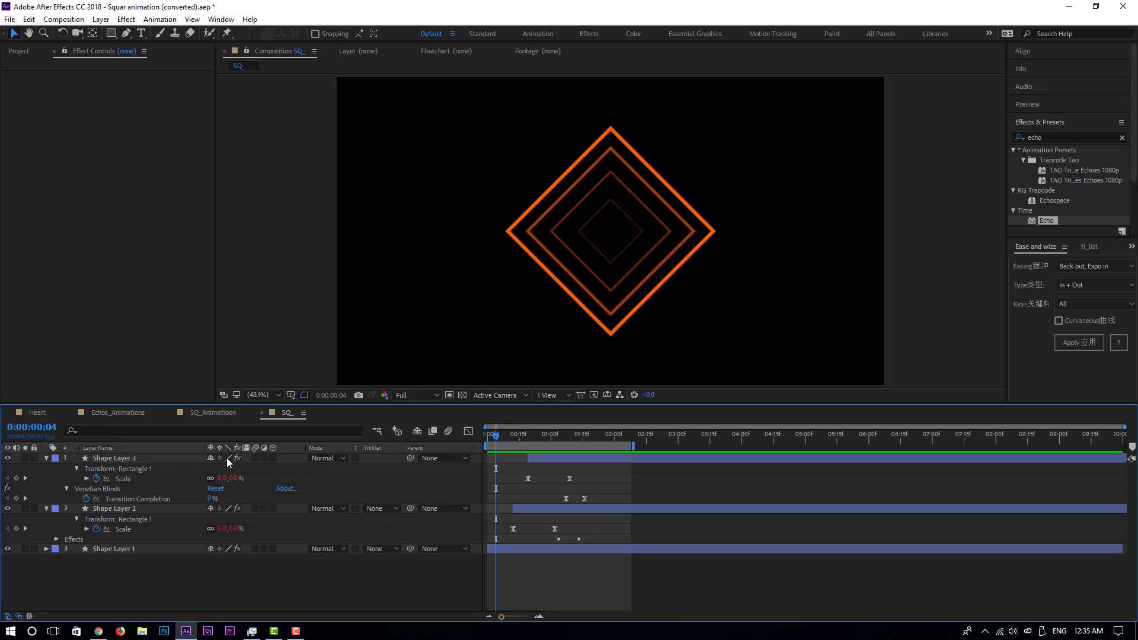
Select Shape Layer 1 and collapse the properties of Shape Layer 3 and Shape Layer 2 in the SQ_ composition
left_click(101, 550)
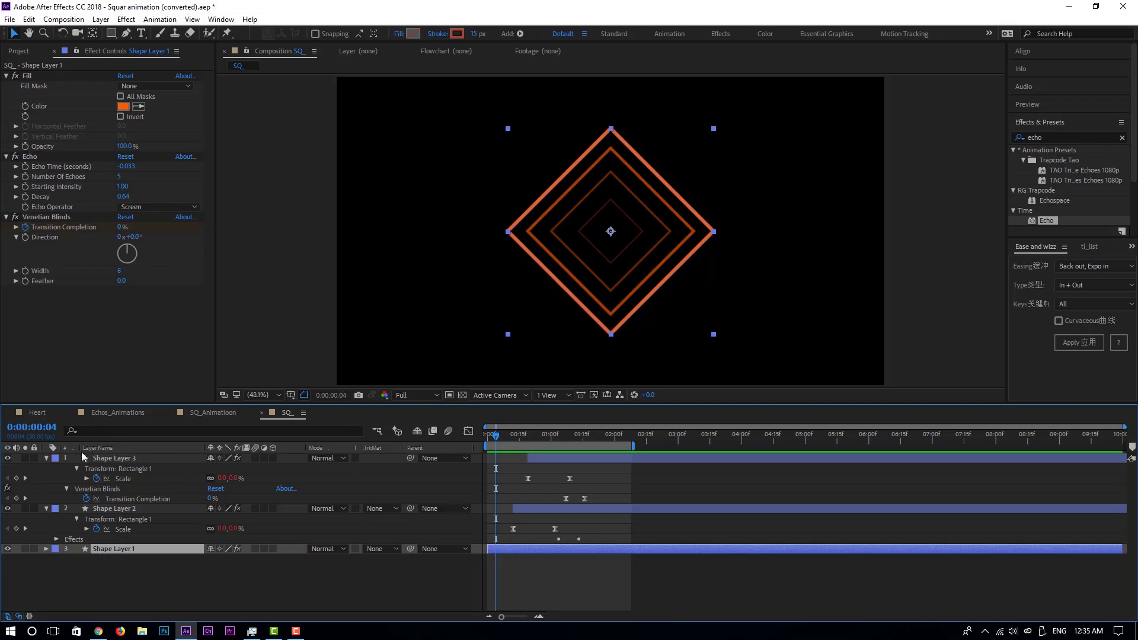
left_click(46, 458)
left_click(47, 468)
Copy the circular Path of Rectangle 1 on Shape Layer 1 in the SQ_Animatioon composition
left_click(214, 413)
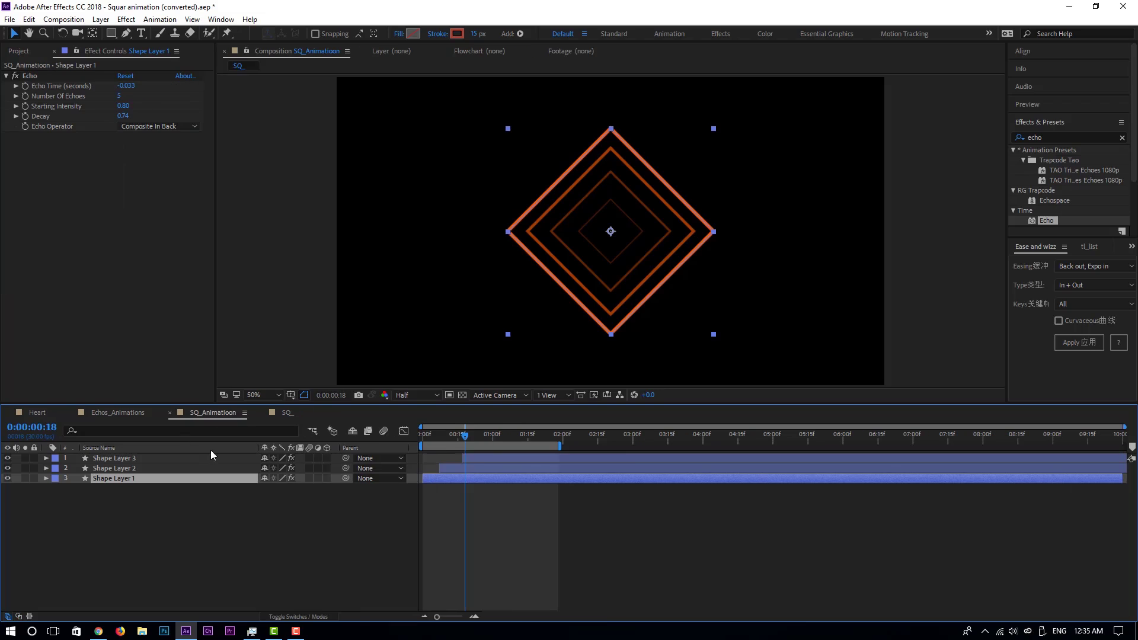
left_click_drag(459, 439, 478, 438)
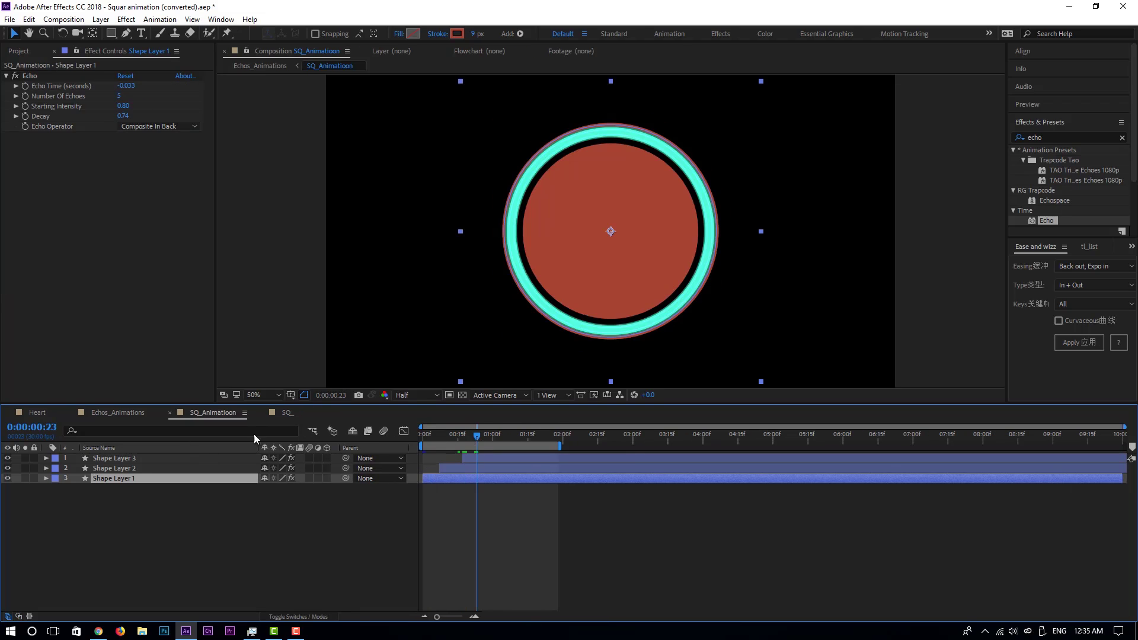
left_click(256, 415)
left_click(205, 415)
key("u")
key("u")
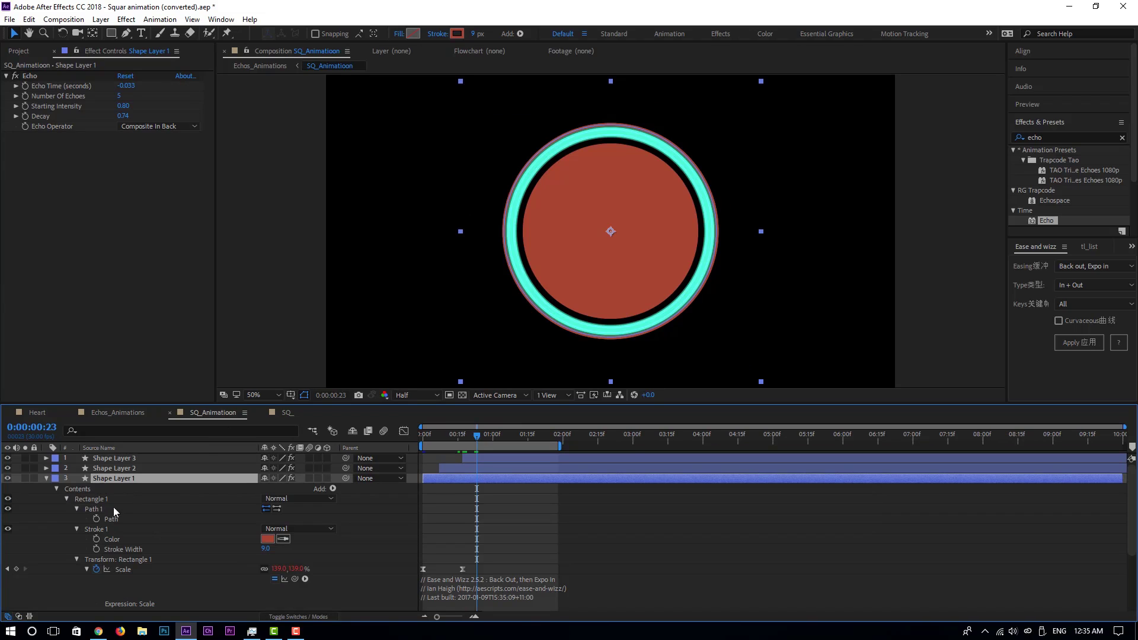
left_click(119, 518)
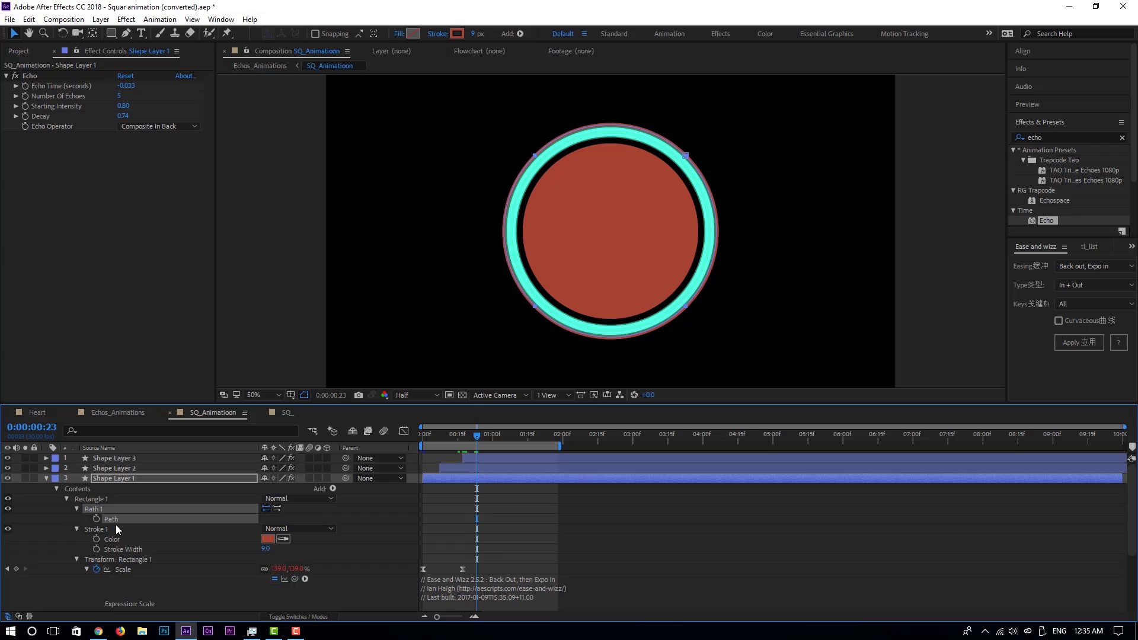
In SQ_, convert Shape Layer 1's Rectangle Path 1 to a Bezier path and replace its Path with the copied circle
left_click(286, 415)
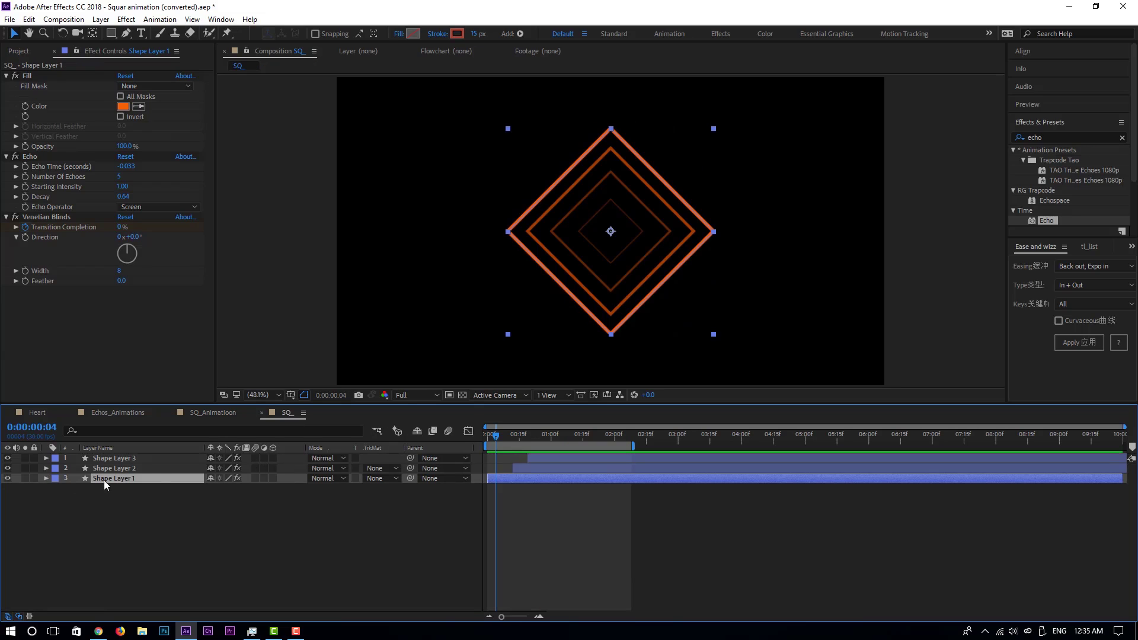
left_click(45, 479)
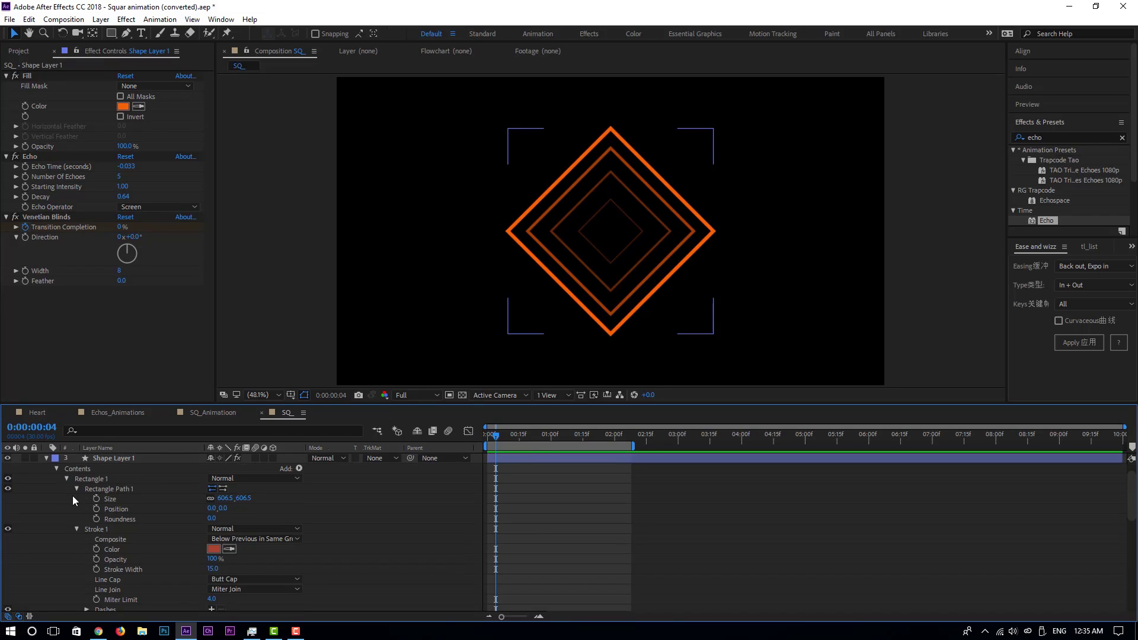
left_click(126, 490)
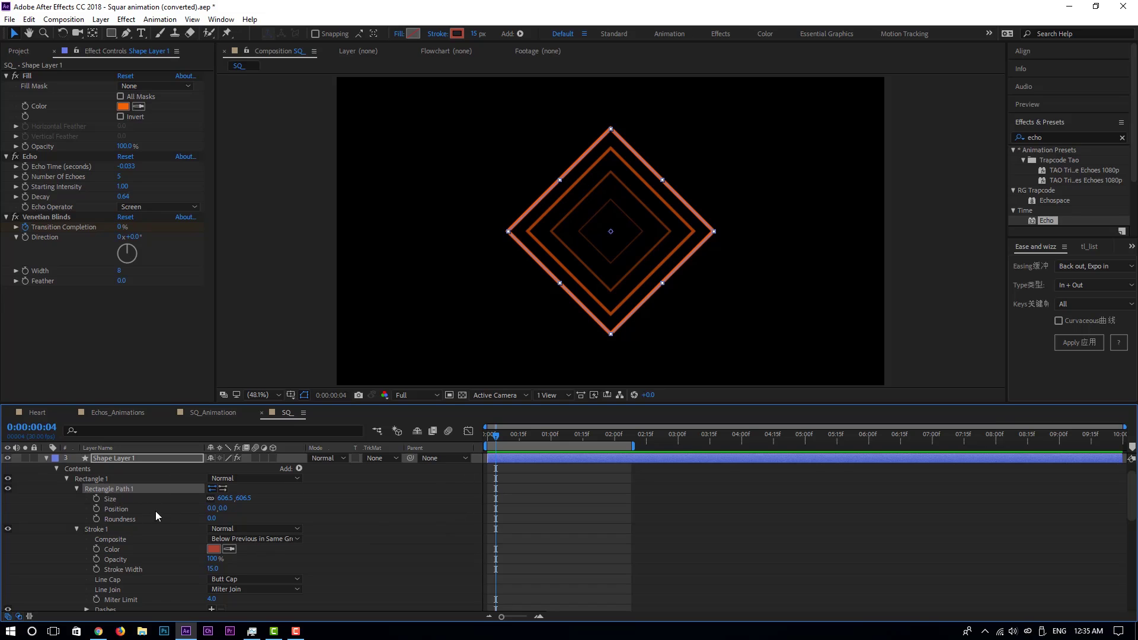
right_click(100, 489)
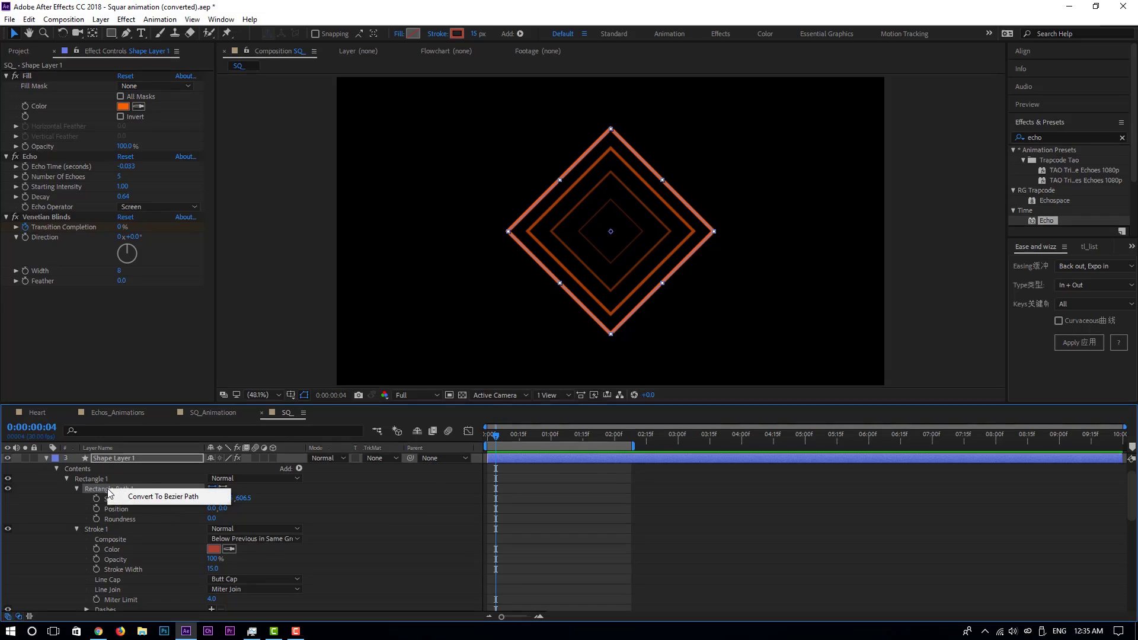
left_click(191, 498)
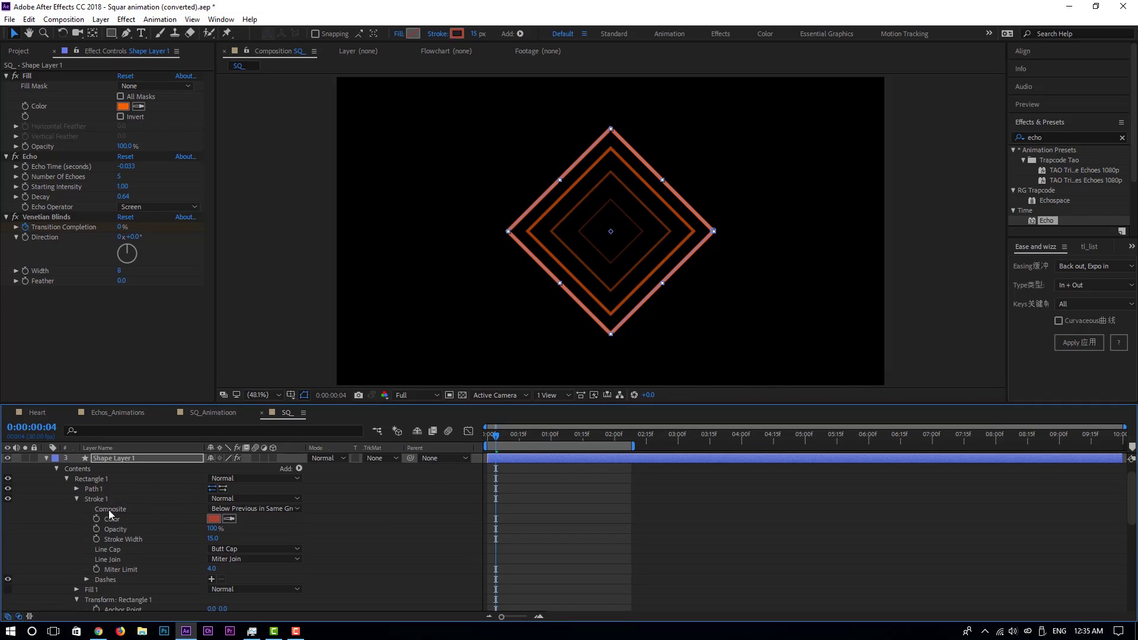
left_click(77, 489)
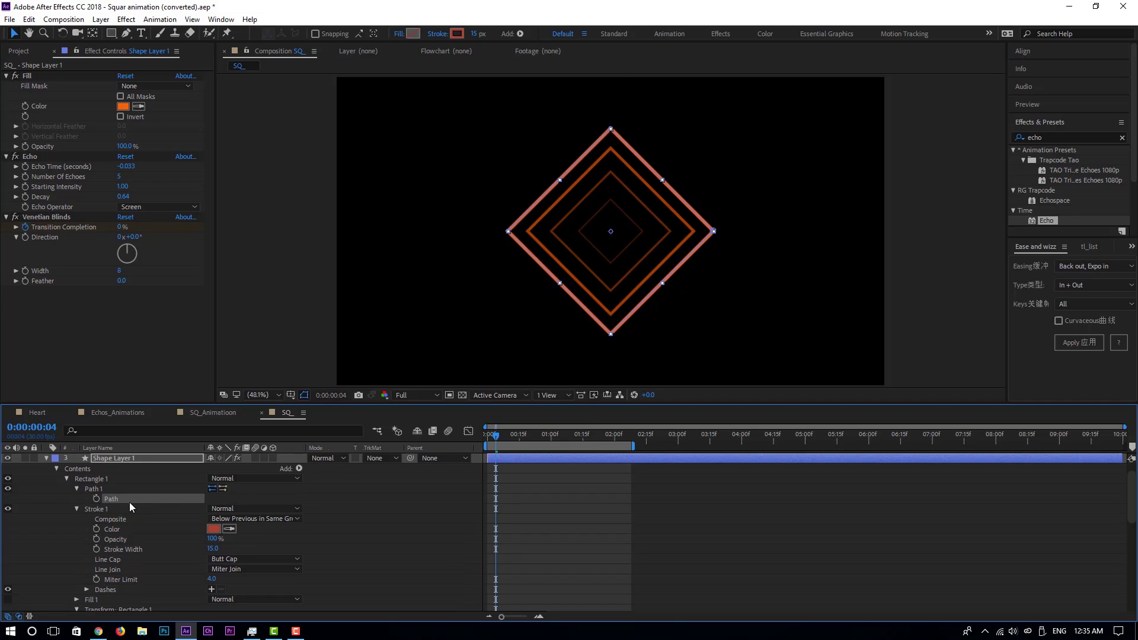
key("ctrl+v")
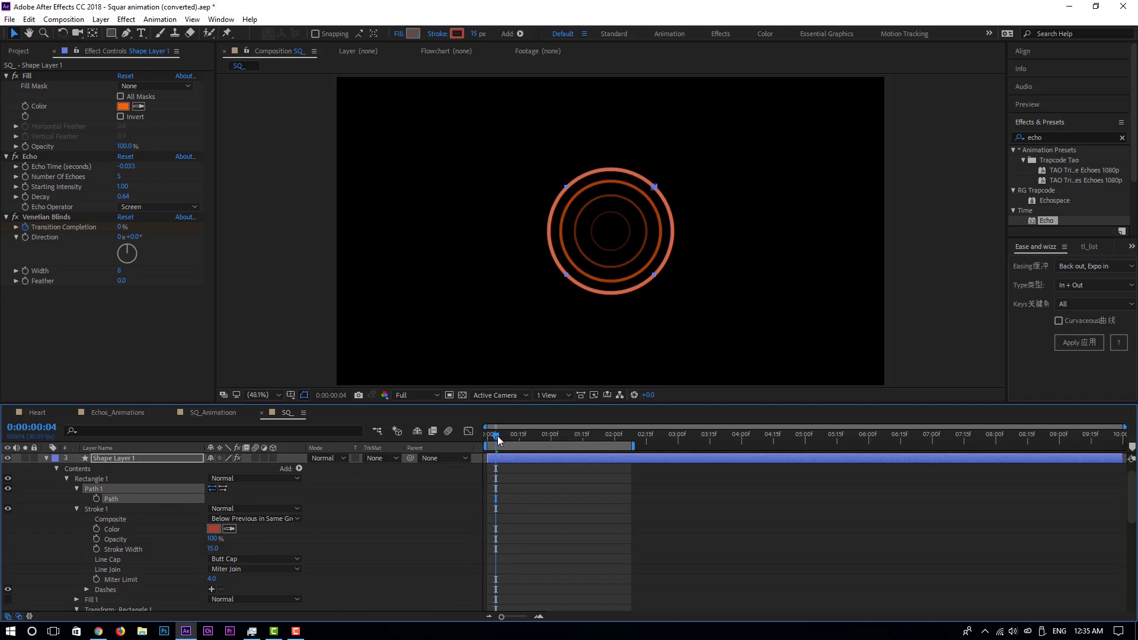
At 0:00:00:19, convert Shape Layer 2's Rectangle Path 1 to a Bezier path and replace its Path with the copied circle
left_click_drag(496, 436, 528, 442)
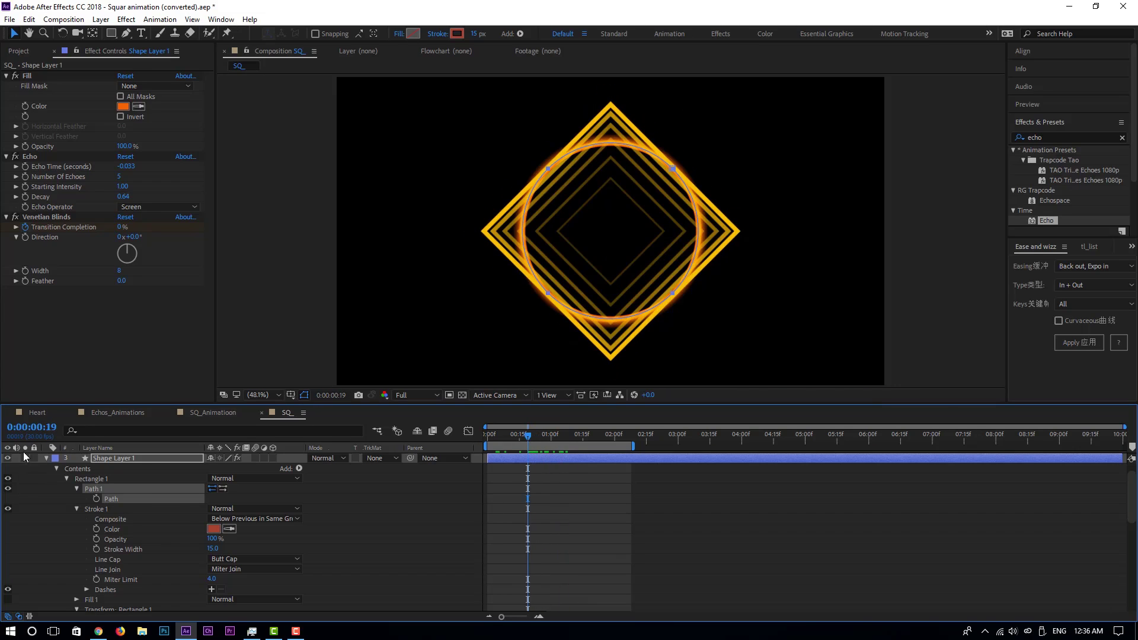
left_click(47, 459)
left_click(46, 468)
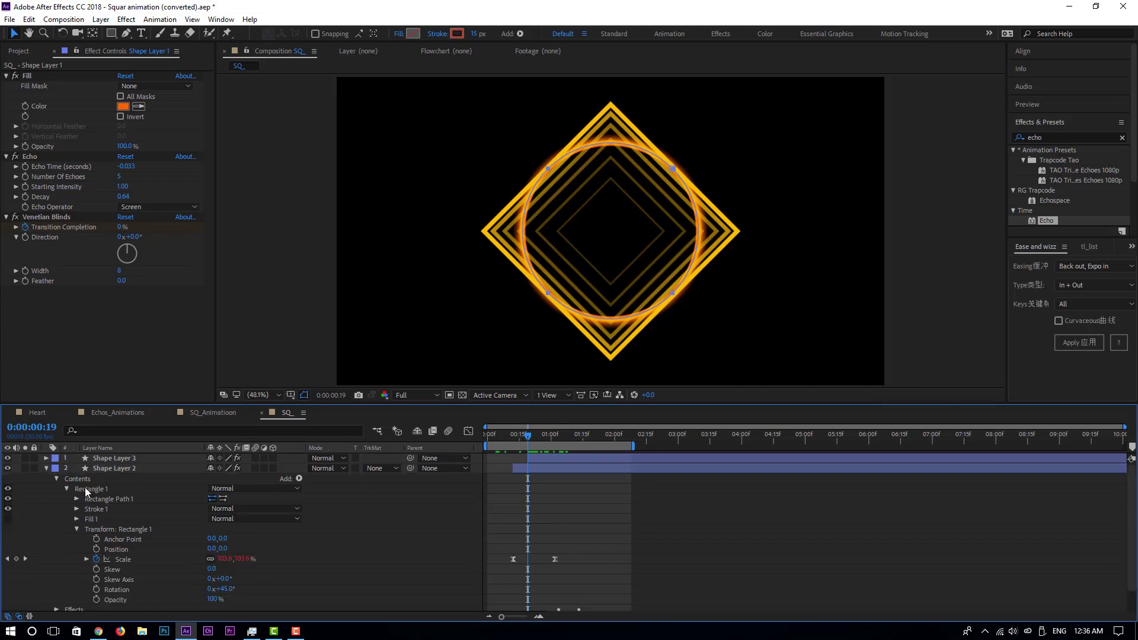
scroll(98, 492, "down", 1)
right_click(105, 489)
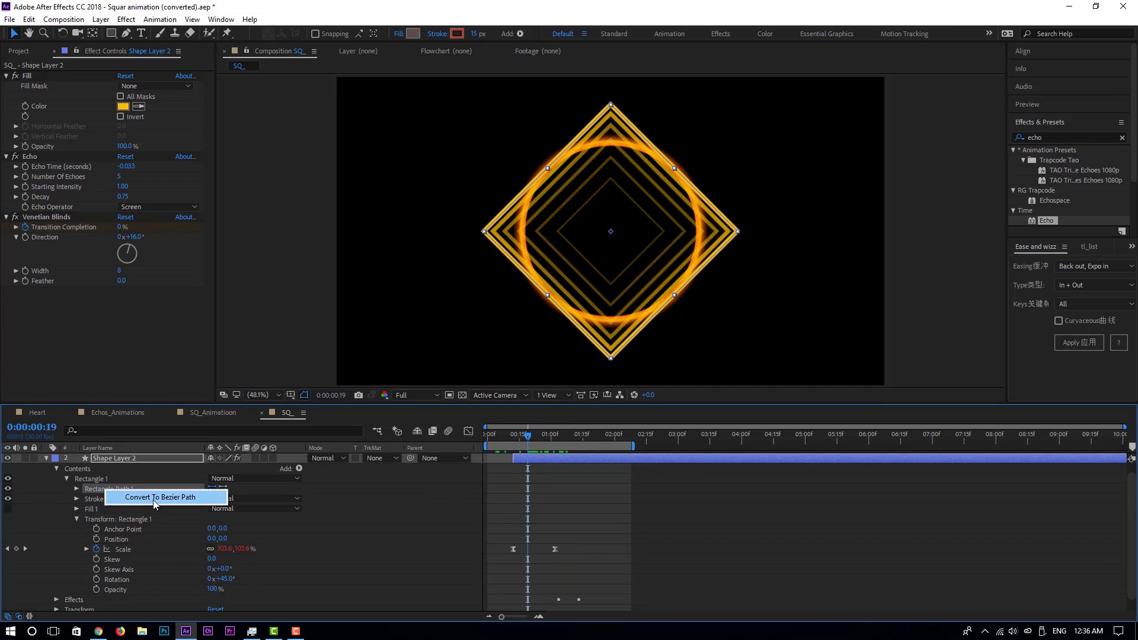
left_click(153, 500)
left_click(77, 489)
left_click(115, 498)
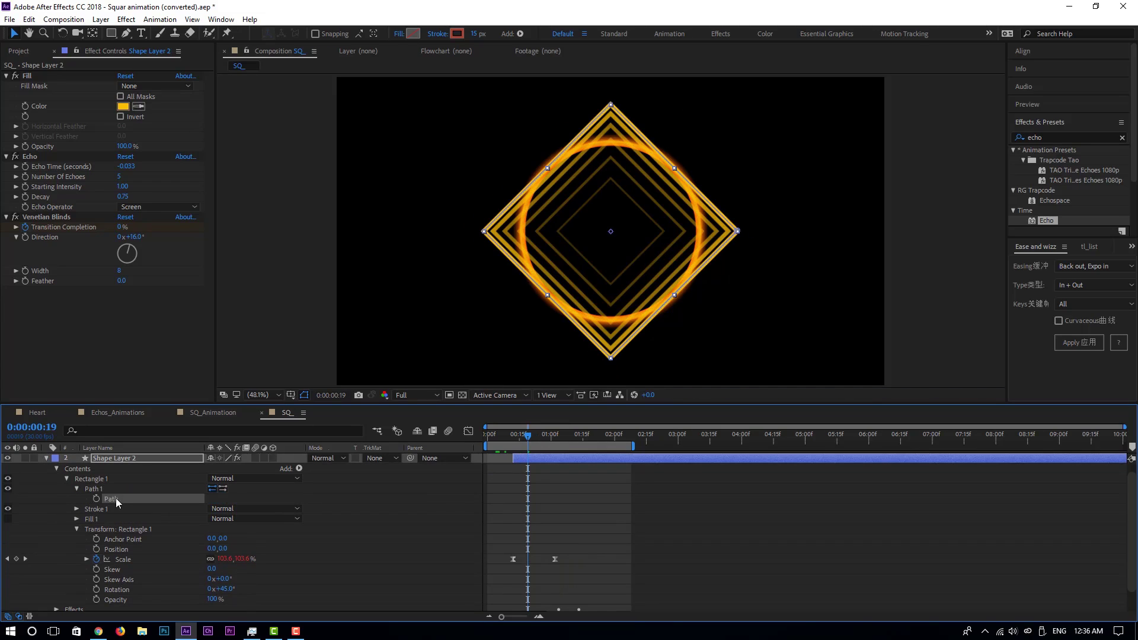
key("ctrl+v")
Convert Shape Layer 3's Rectangle Path 1 to a Bezier path and replace its Path with the copied circle
scroll(121, 480, "up", 1)
left_click(109, 460)
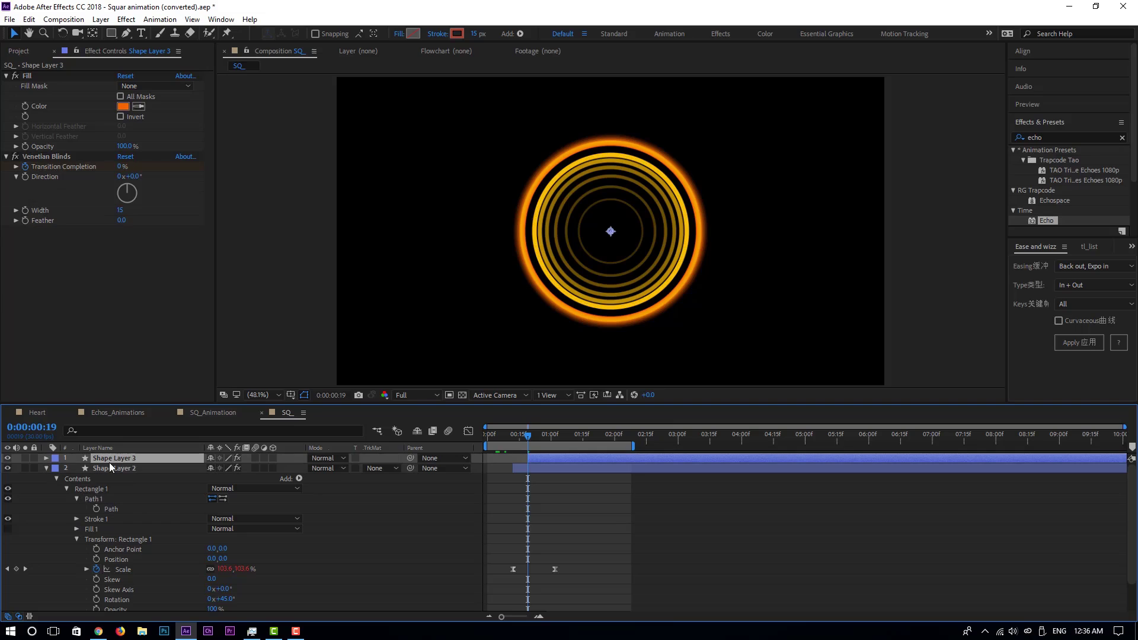
key("u")
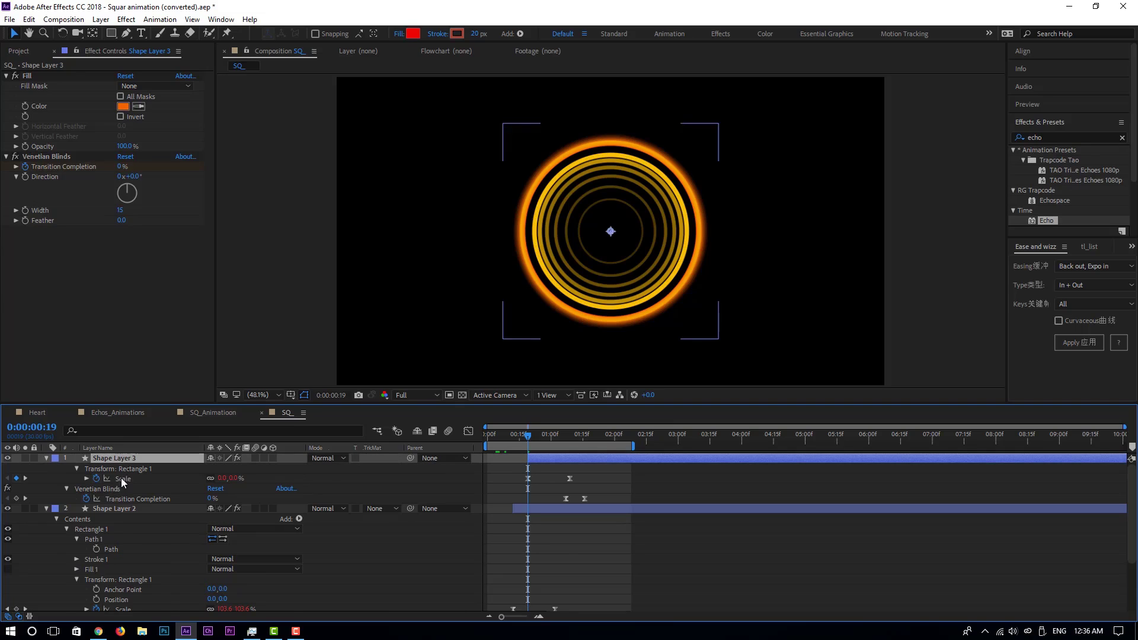
key("u")
key("u")
right_click(113, 491)
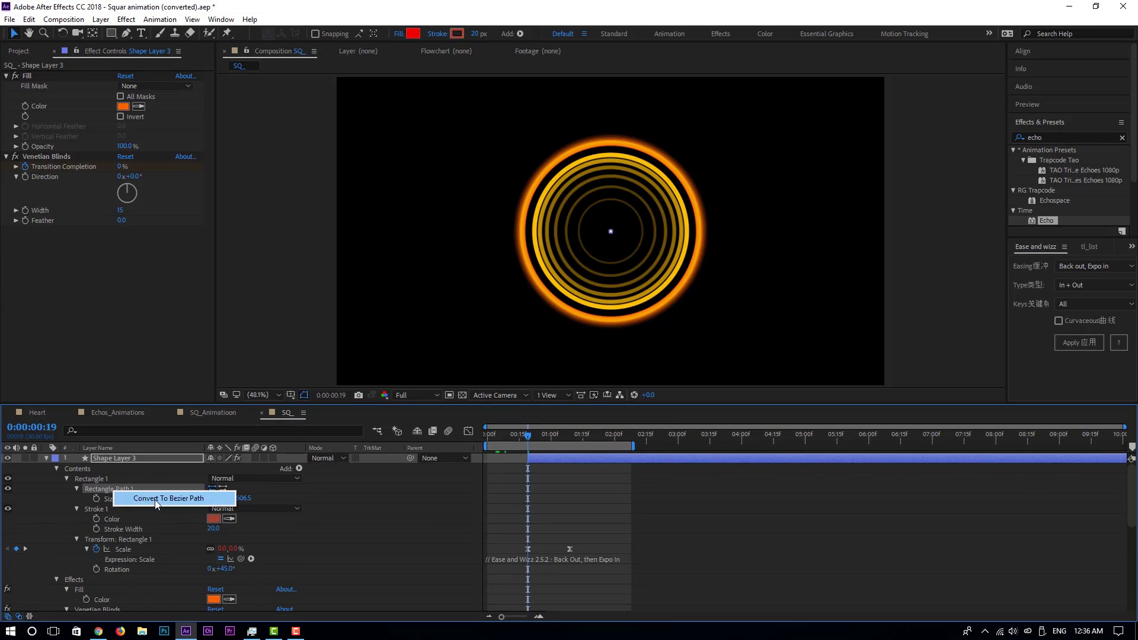
left_click(155, 500)
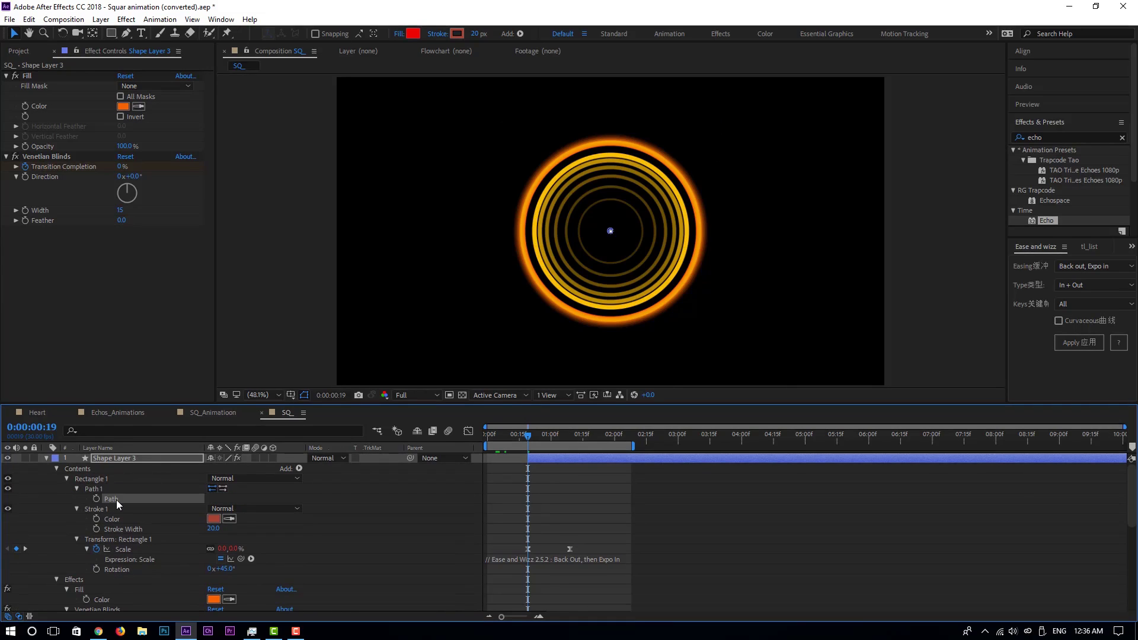
left_click(117, 500)
Preview the circle animation in SQ_ and examine the example shapes in the Echos_Animations composition, including at 0:00:00:15
key("space")
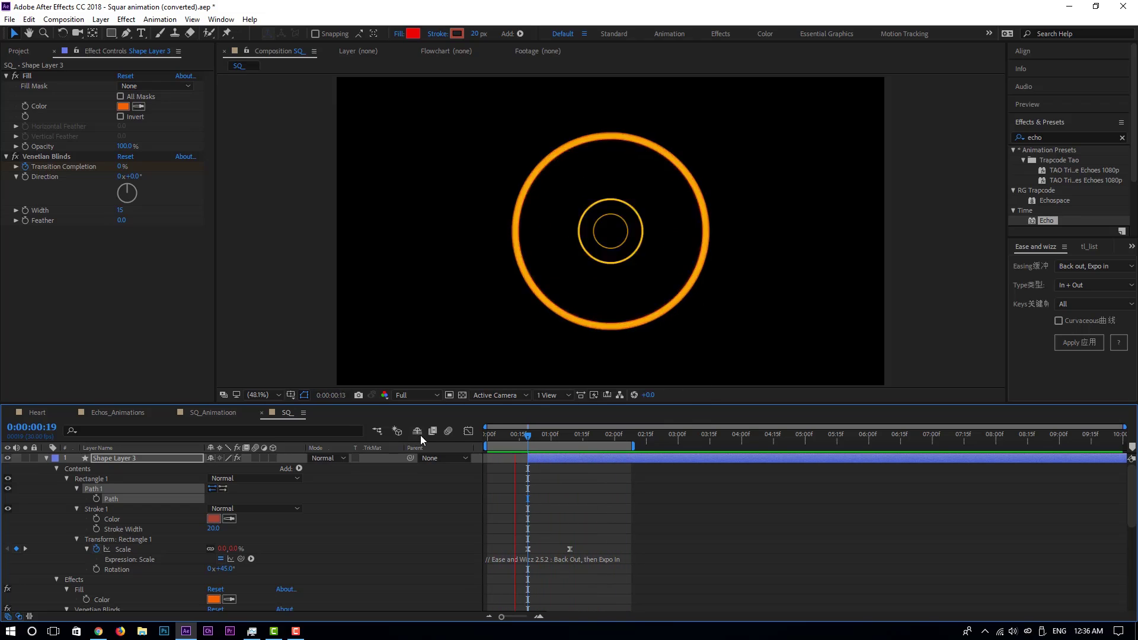
left_click(126, 414)
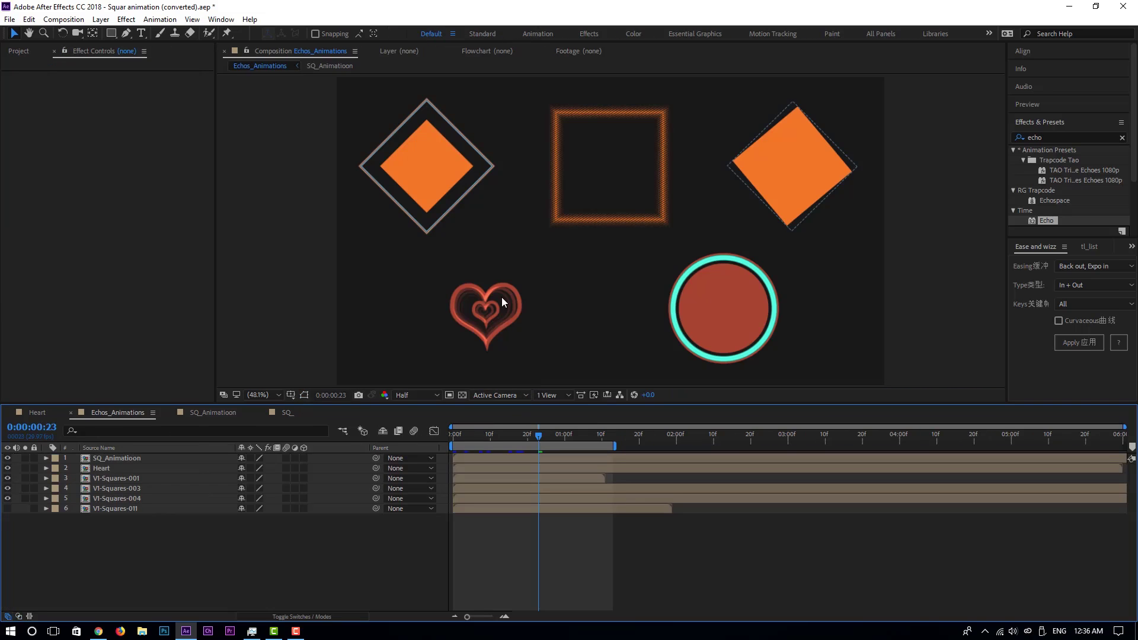
left_click(505, 434)
key("space")
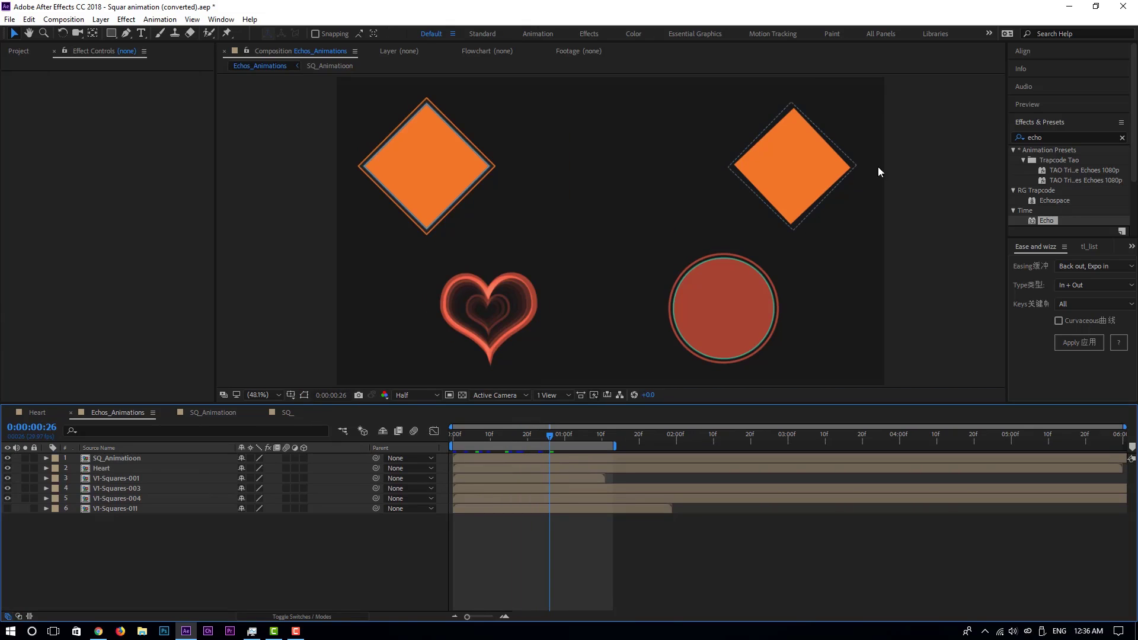
left_click(509, 434)
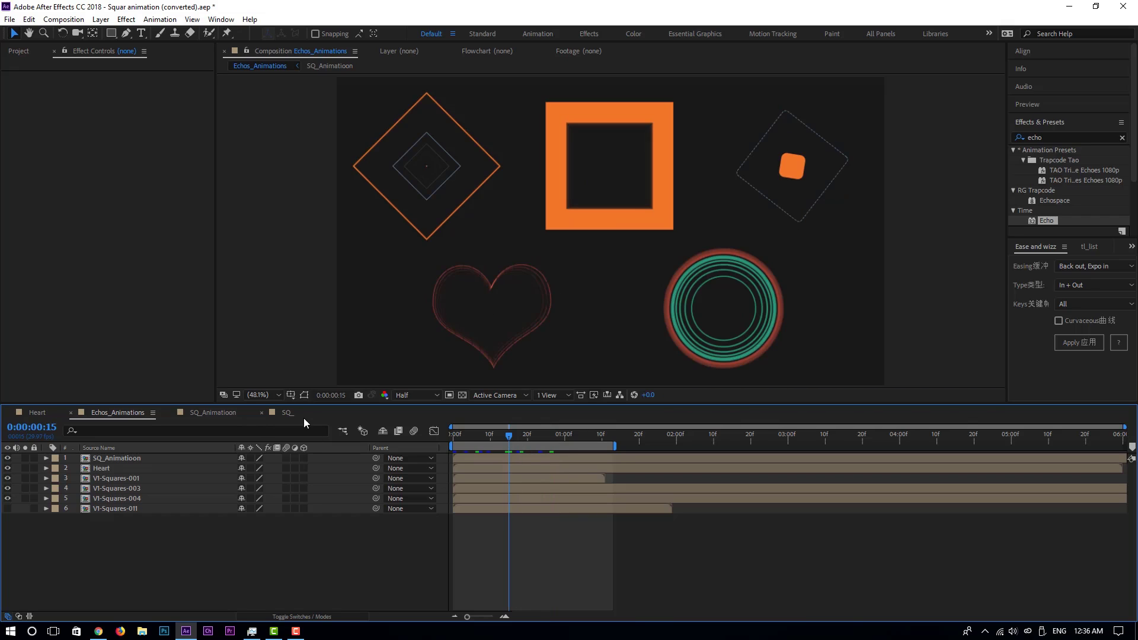
Return to the SQ_ composition and collapse the properties of Shape Layer 3
left_click(287, 413)
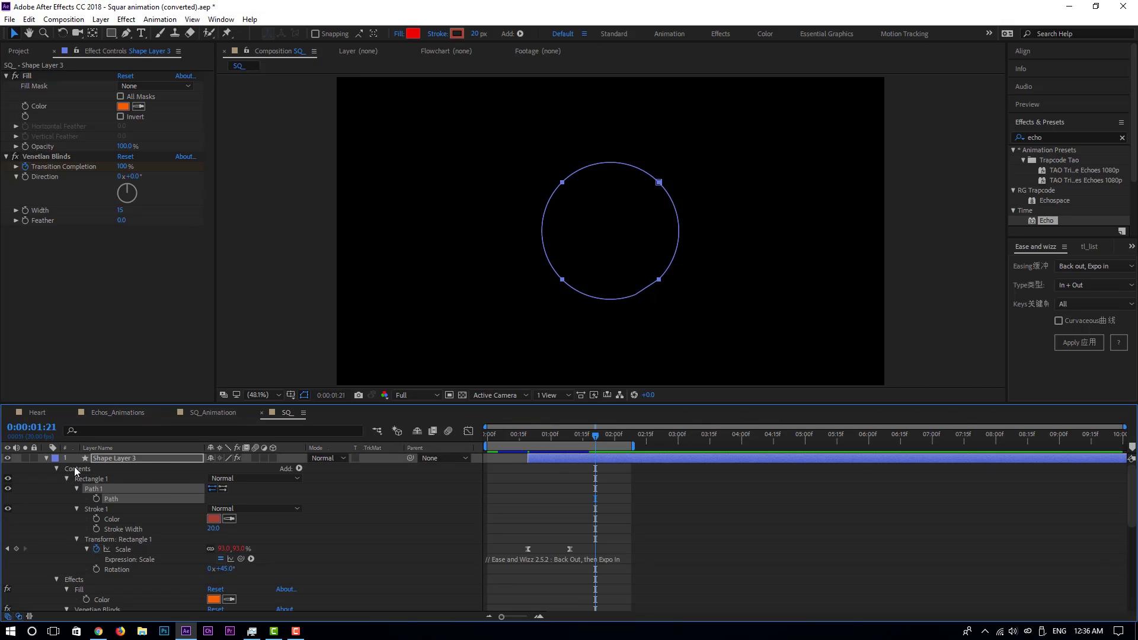
left_click(46, 457)
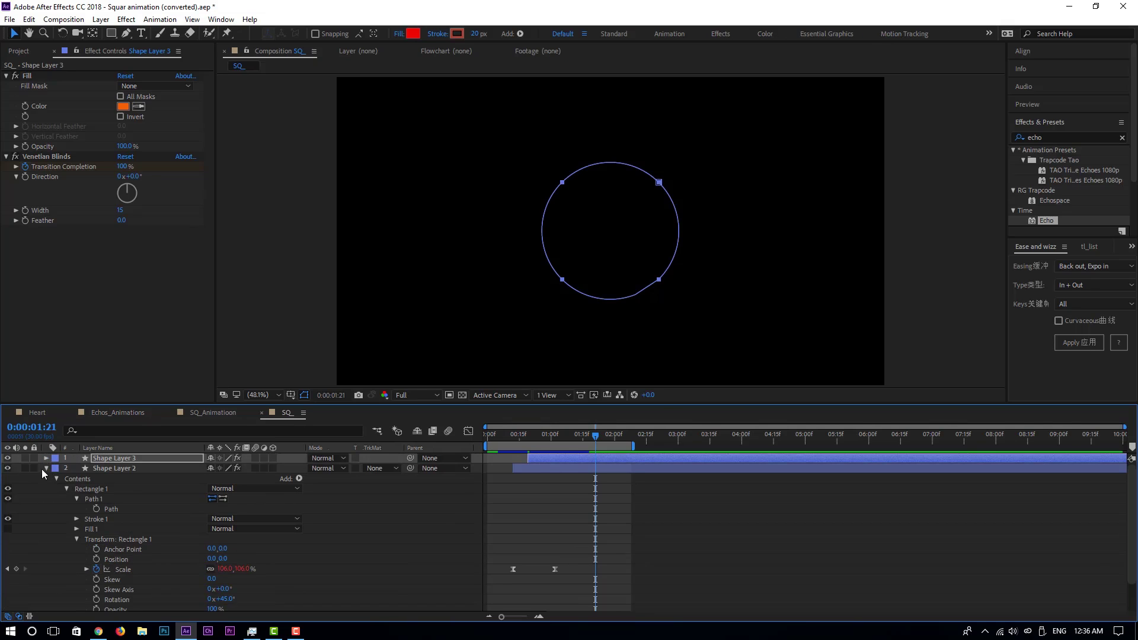